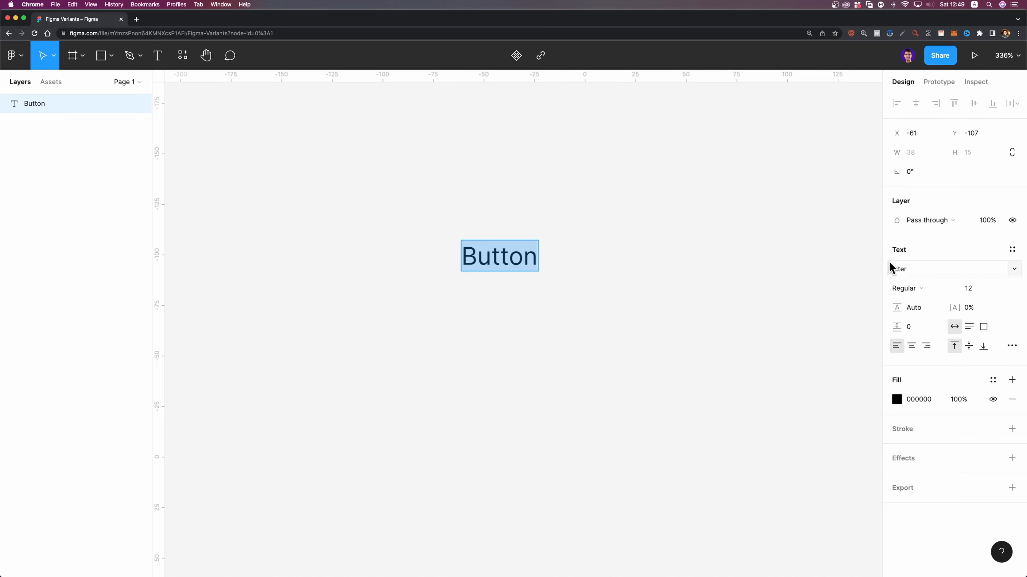
- Set the "Button" text to Medium weight and font size 17
click(937, 290)
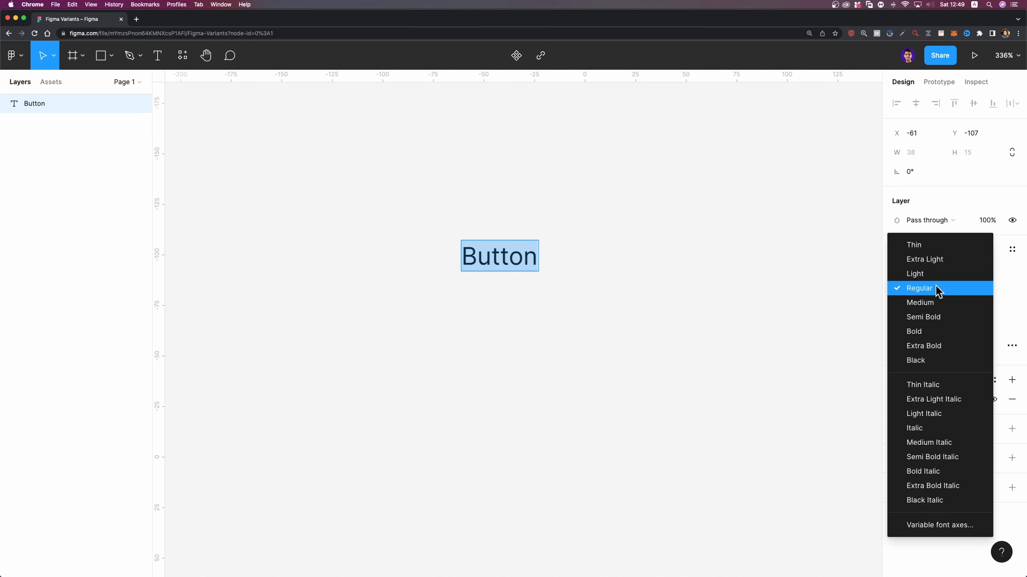
click(926, 308)
click(976, 289)
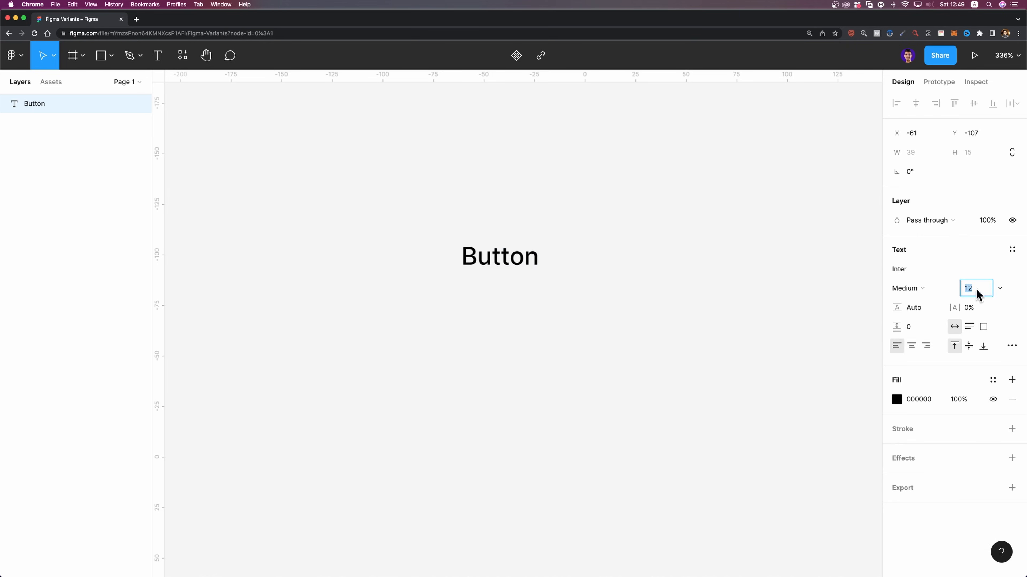
text(17)
key(Return)
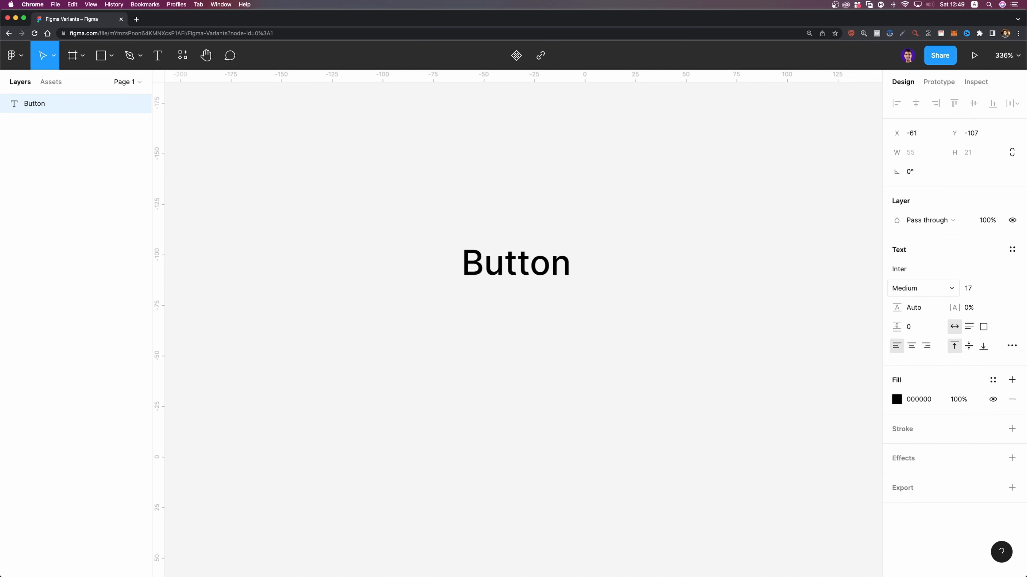
- Set the text's line height to 100% and align it vertically to the middle
click(903, 308)
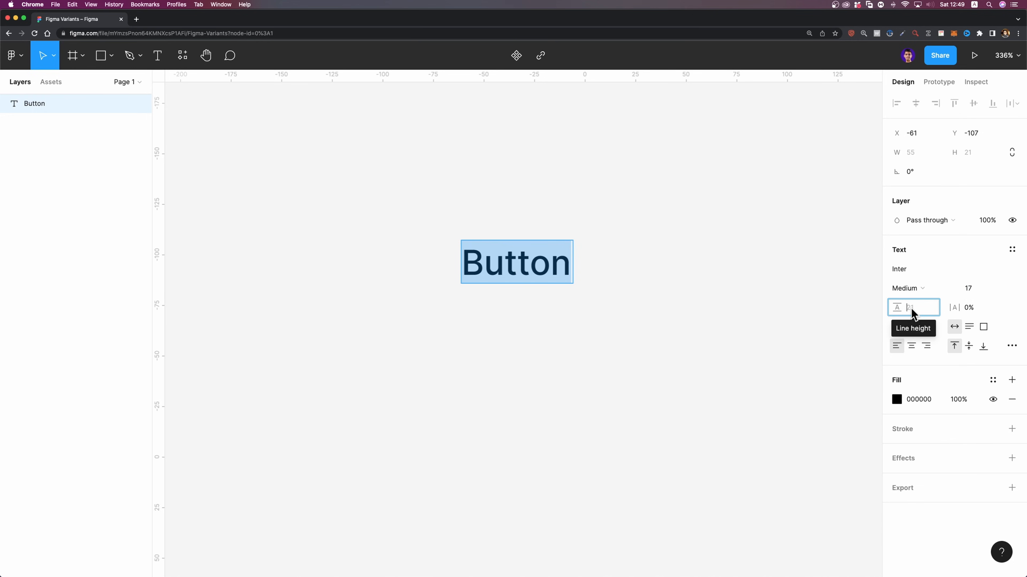
text(100)
key(Return)
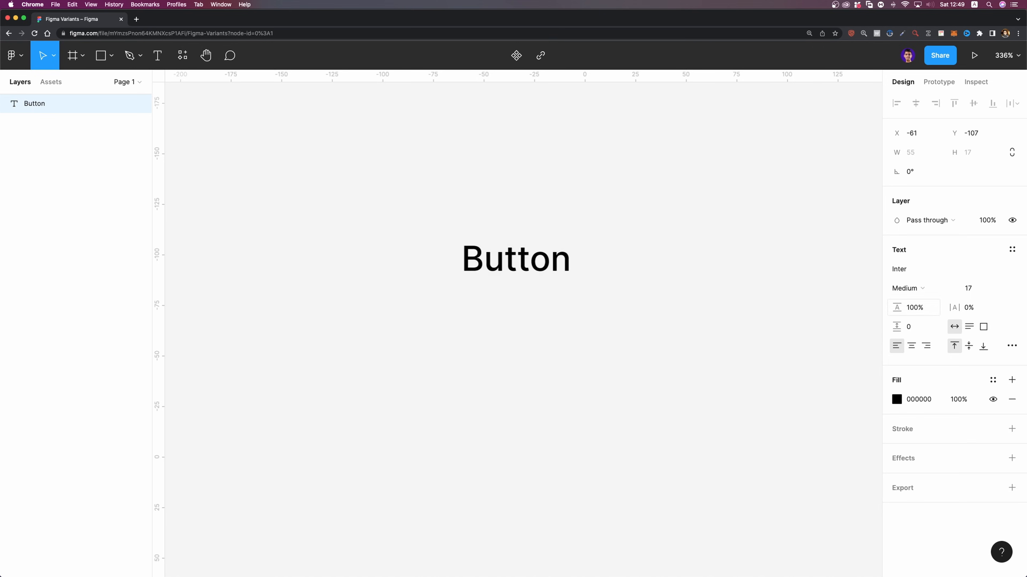
click(968, 347)
key(Escape)
- Move the text slightly down and to the left, and wrap it in an auto layout frame with left-centre alignment
drag(518, 259, 487, 273)
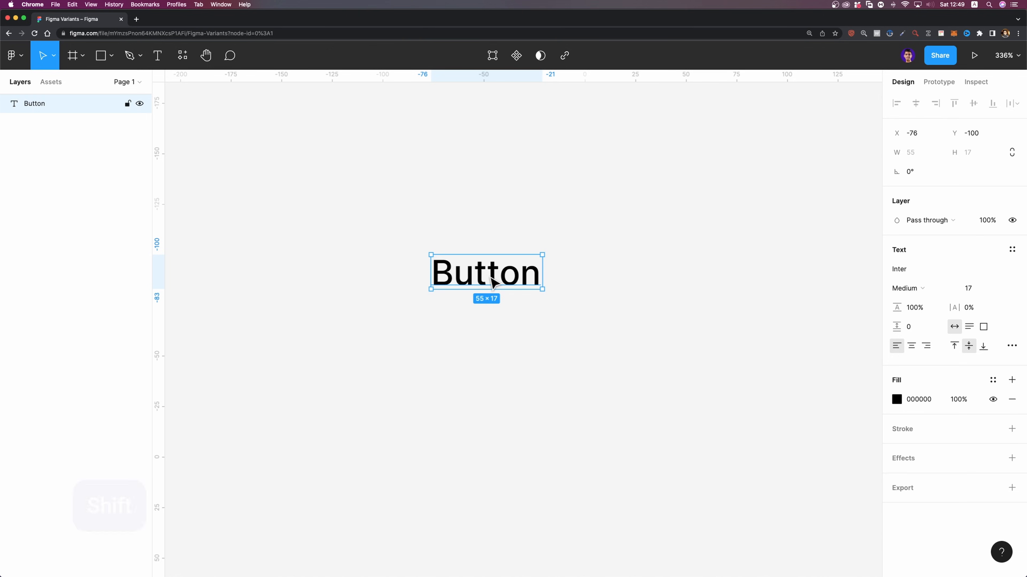
key(shift+a)
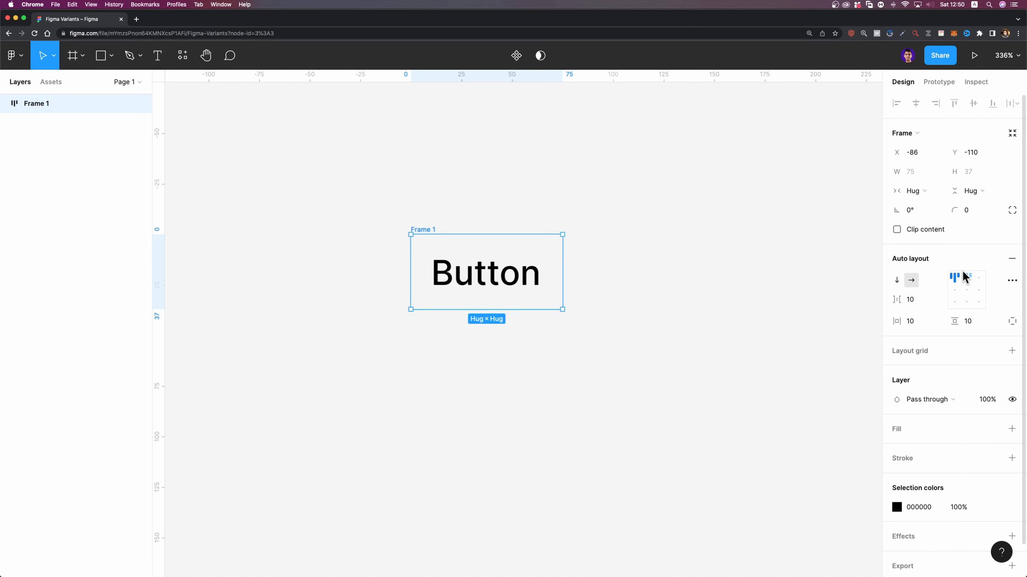
click(954, 290)
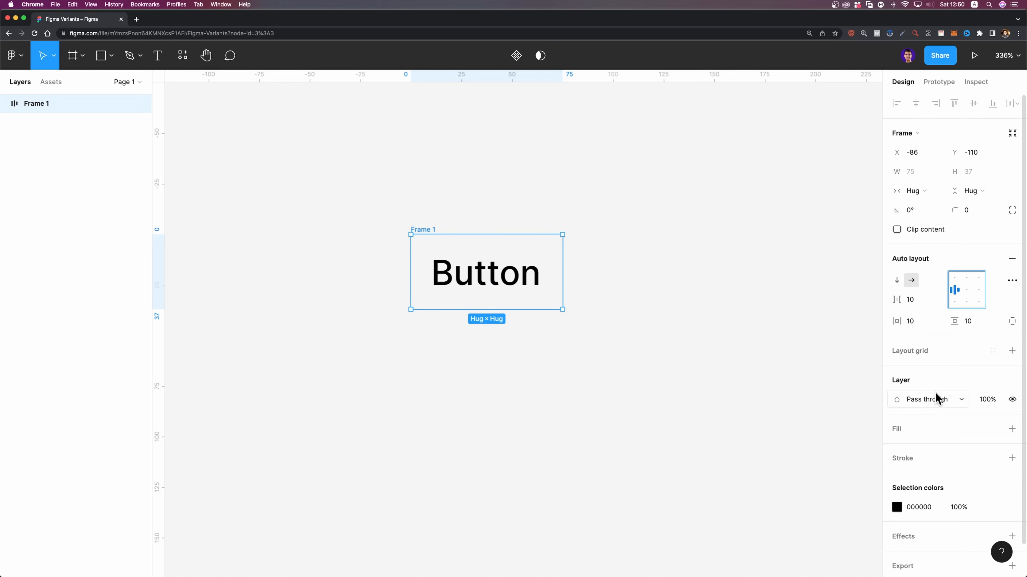
- Add a solid purple fill, 6B25FF, to the auto layout frame
scroll(935, 398, down, 2)
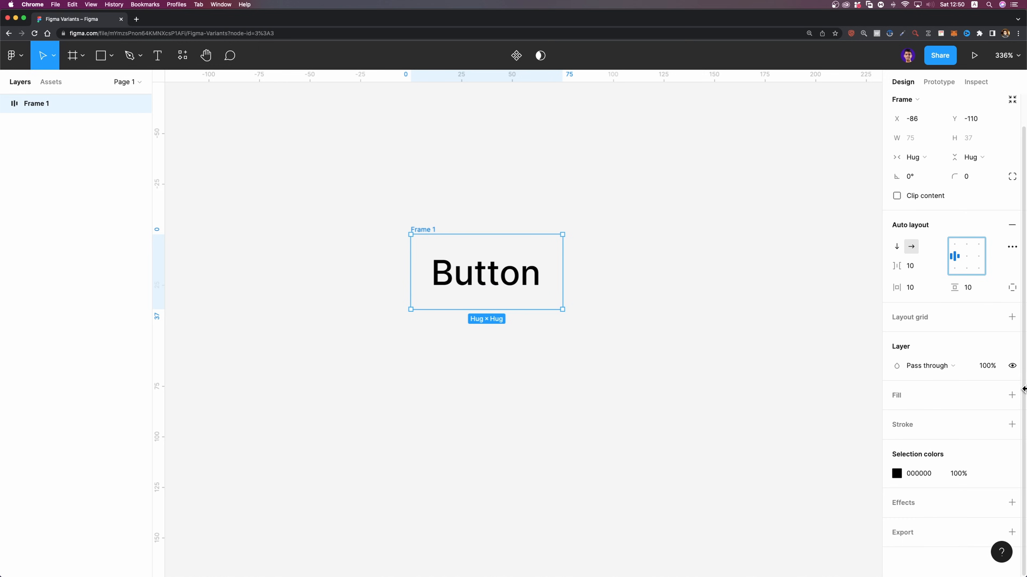
click(1011, 395)
click(896, 417)
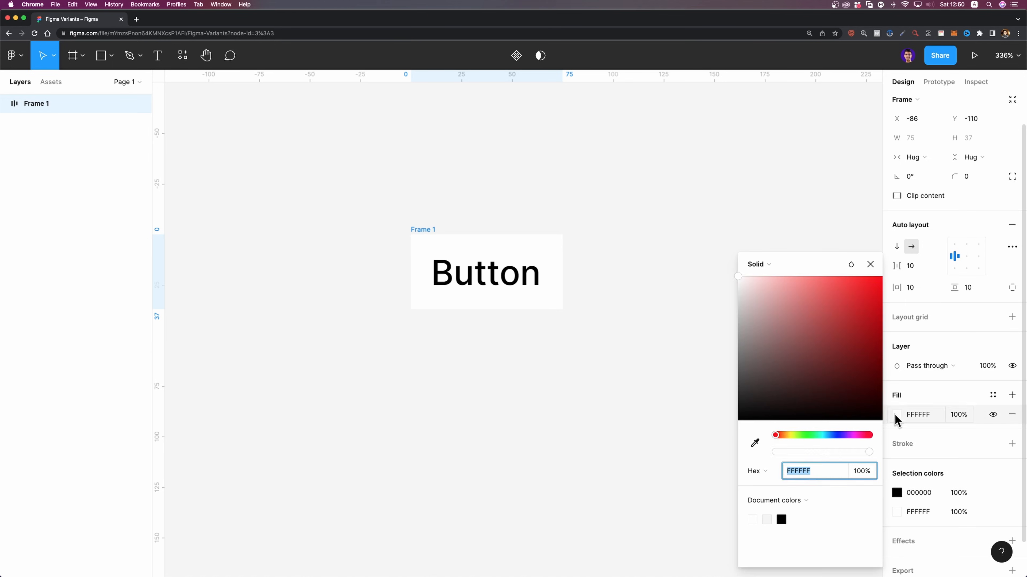
drag(775, 435, 834, 433)
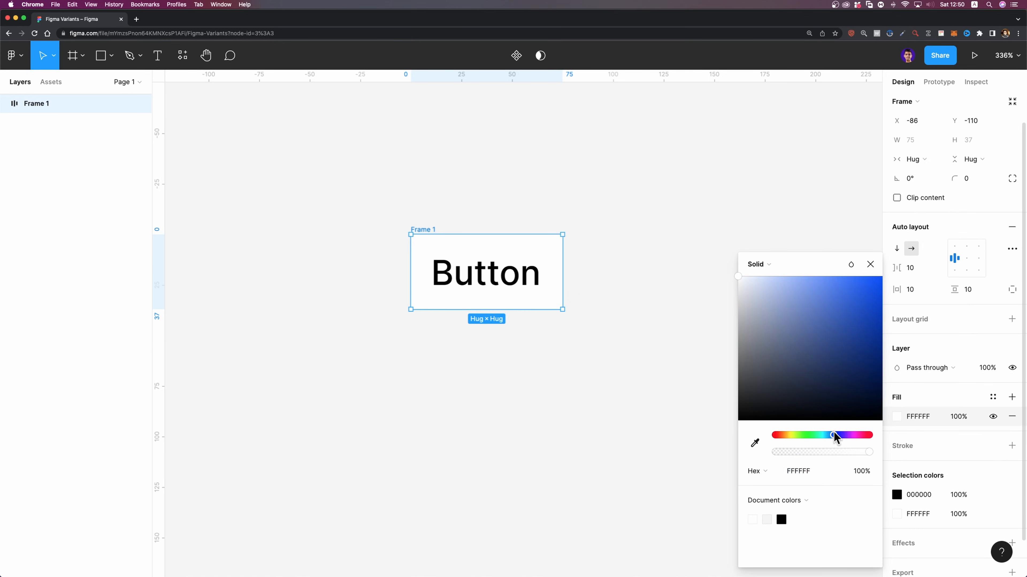
drag(834, 367, 865, 236)
drag(833, 435, 843, 431)
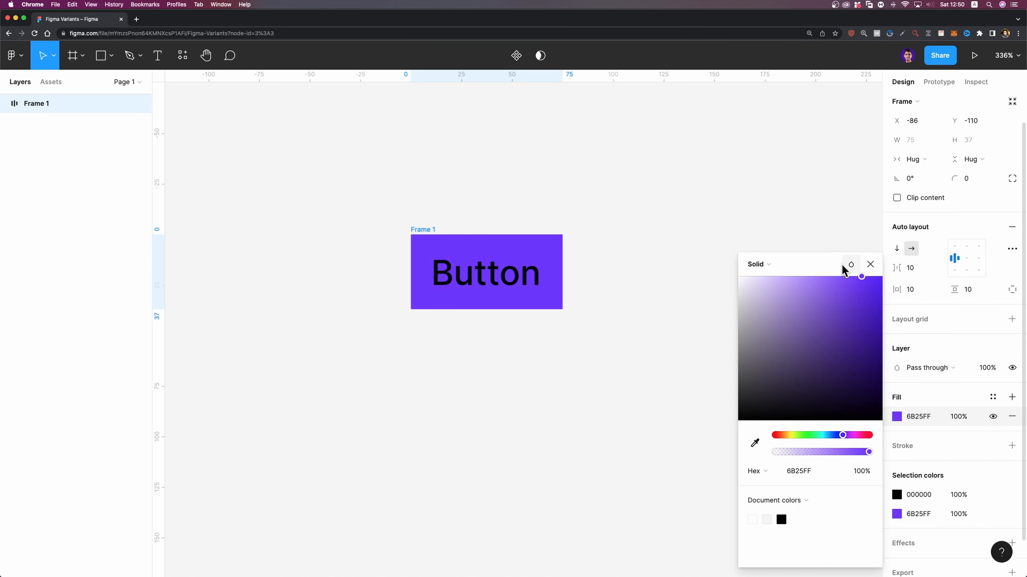
click(870, 265)
- Change the fill of the text inside the frame to white, FFFFFF
scroll(897, 403, down, 2)
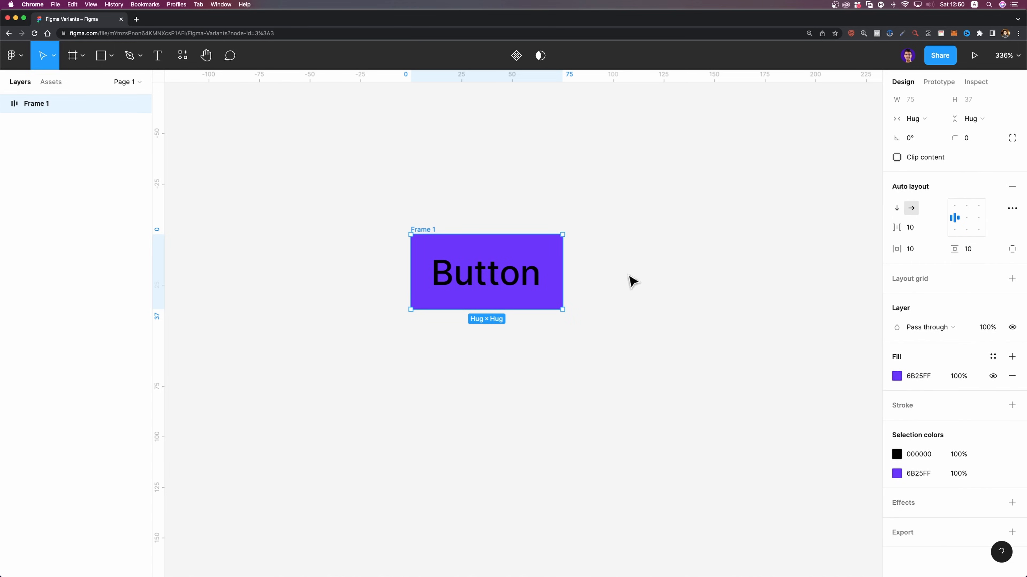
double_click(515, 272)
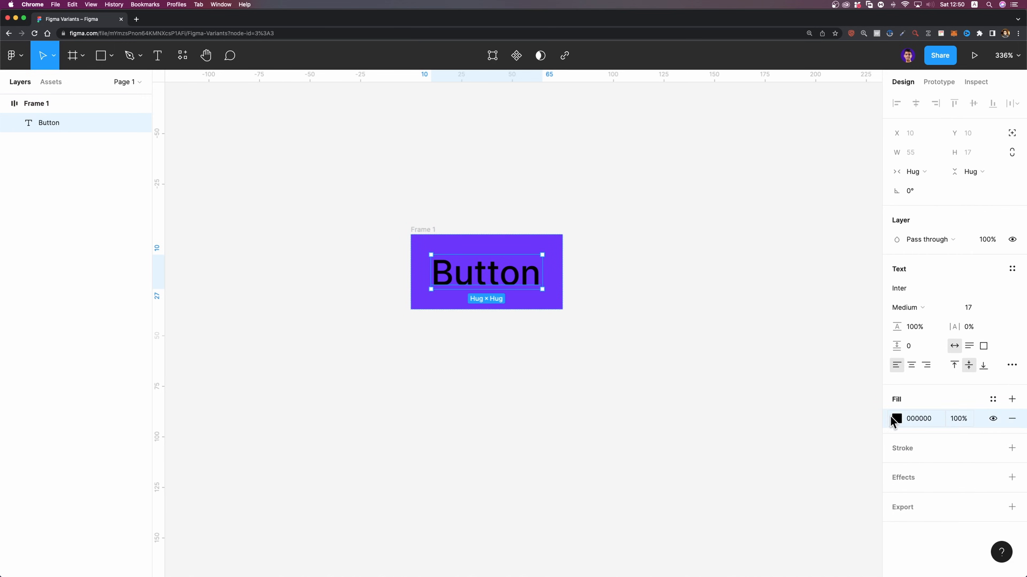
click(895, 418)
drag(781, 382, 746, 343)
key(ctrl+z)
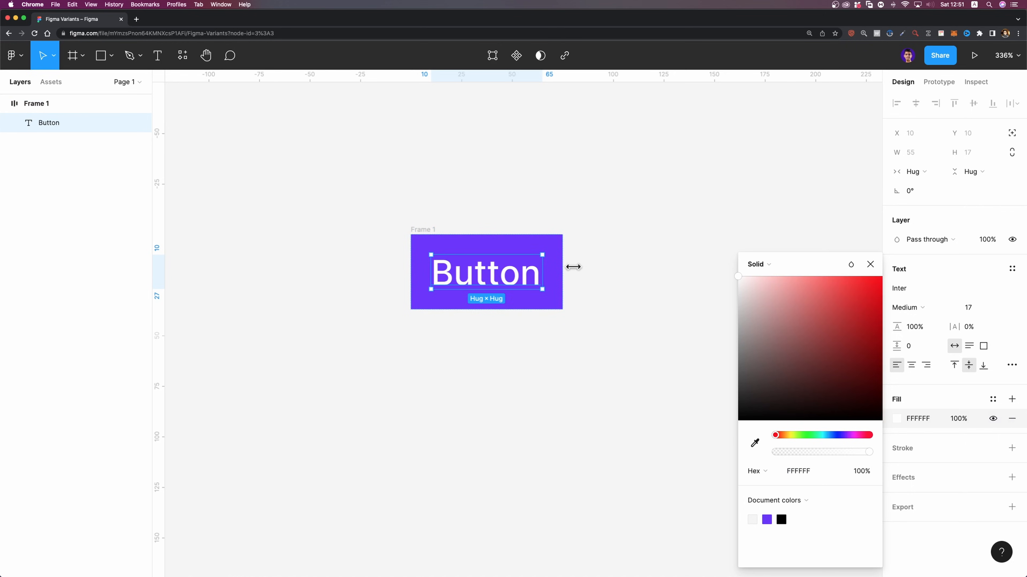
- Give the frame a corner radius of 4 and rename it "Button"
click(419, 231)
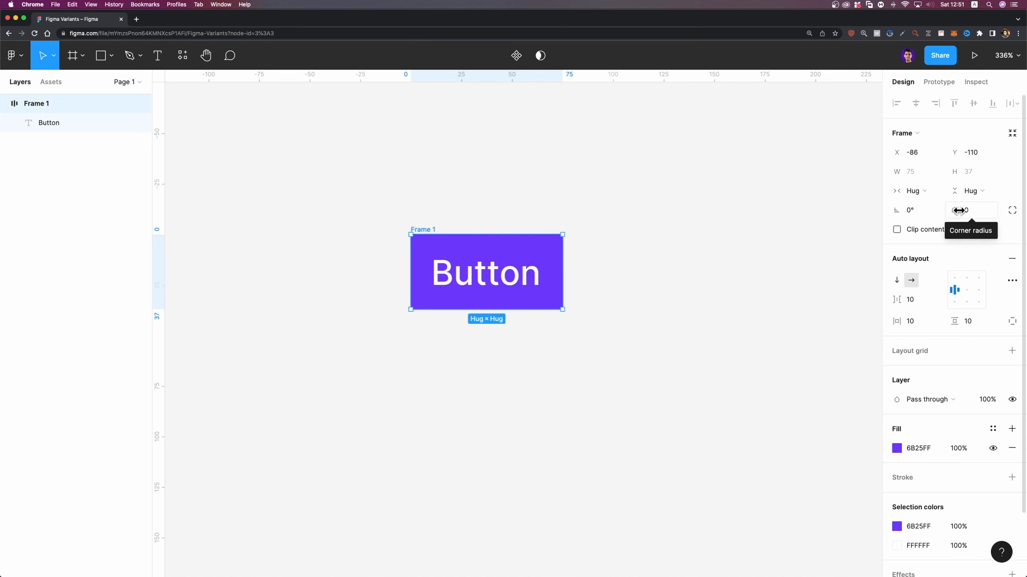
drag(955, 211, 993, 200)
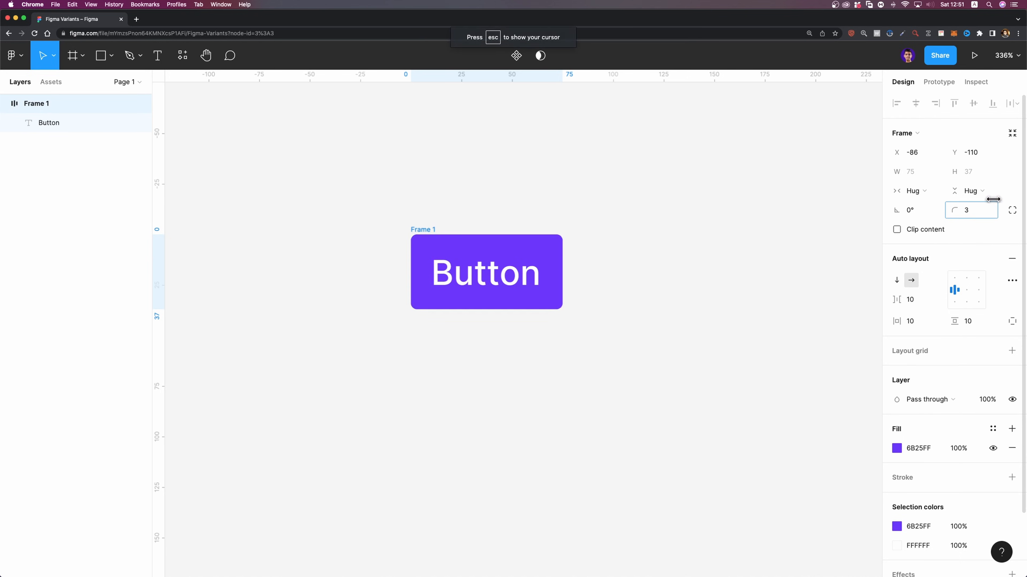
double_click(36, 104)
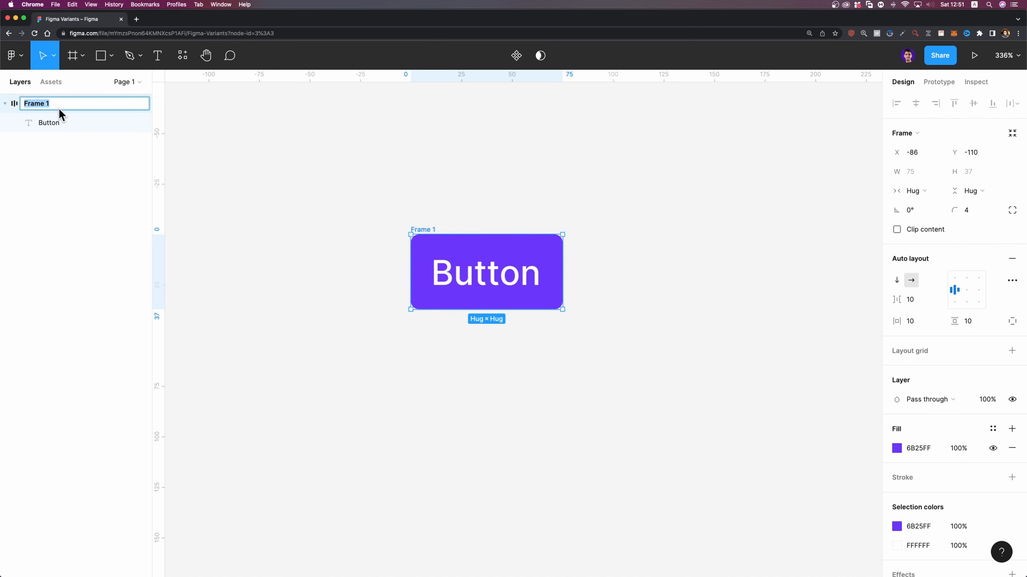
text(Button)
key(Return)
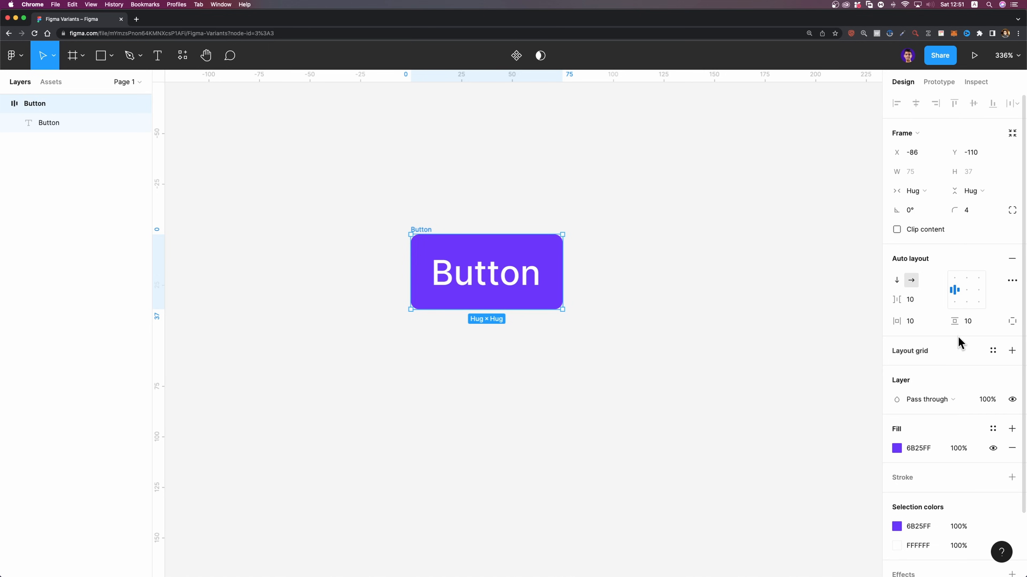
- Set the button frame's vertical padding to 16 and horizontal padding to 32, and move it to about X -98, Y -124
click(976, 324)
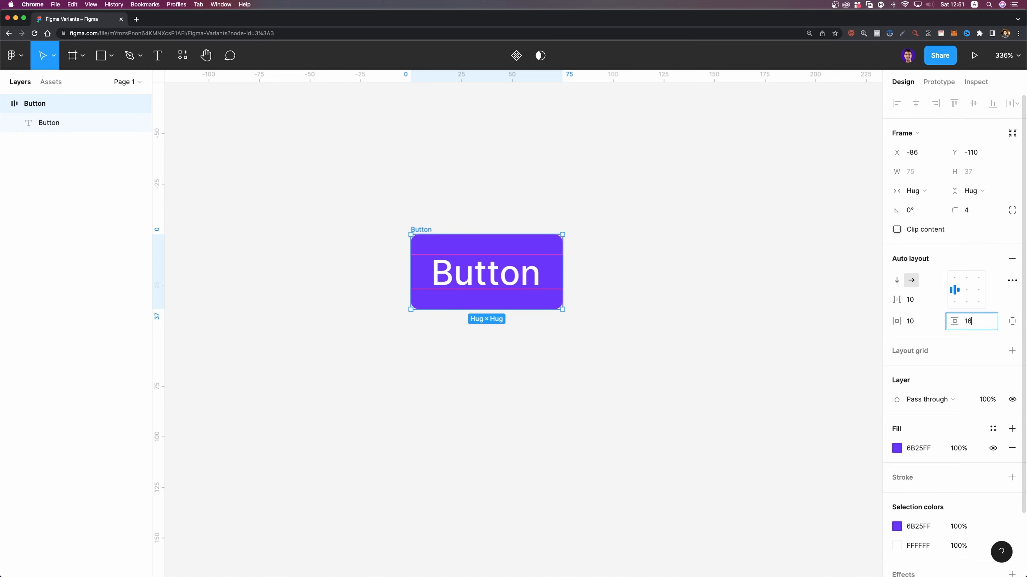
key(Return)
click(922, 324)
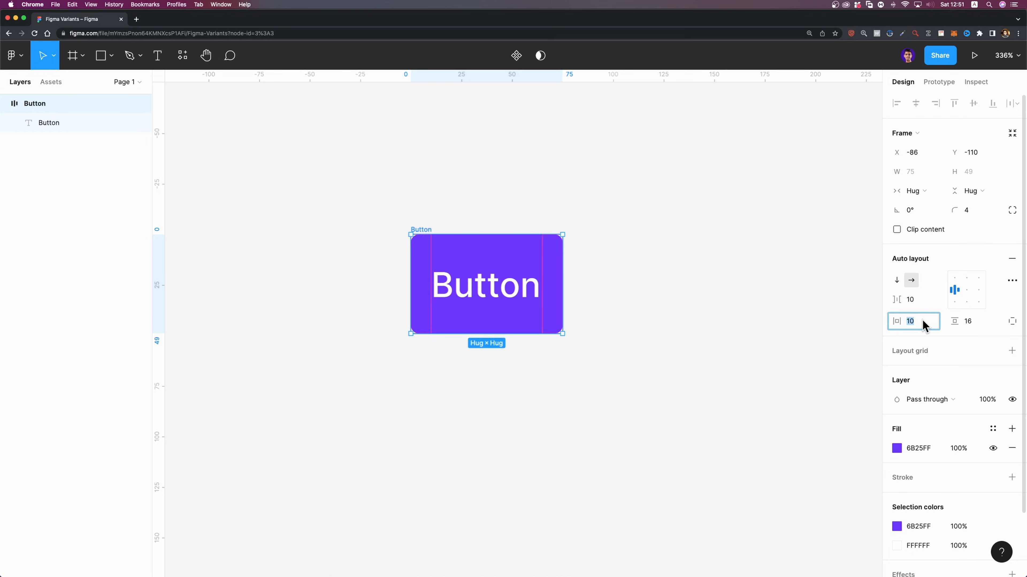
key(Return)
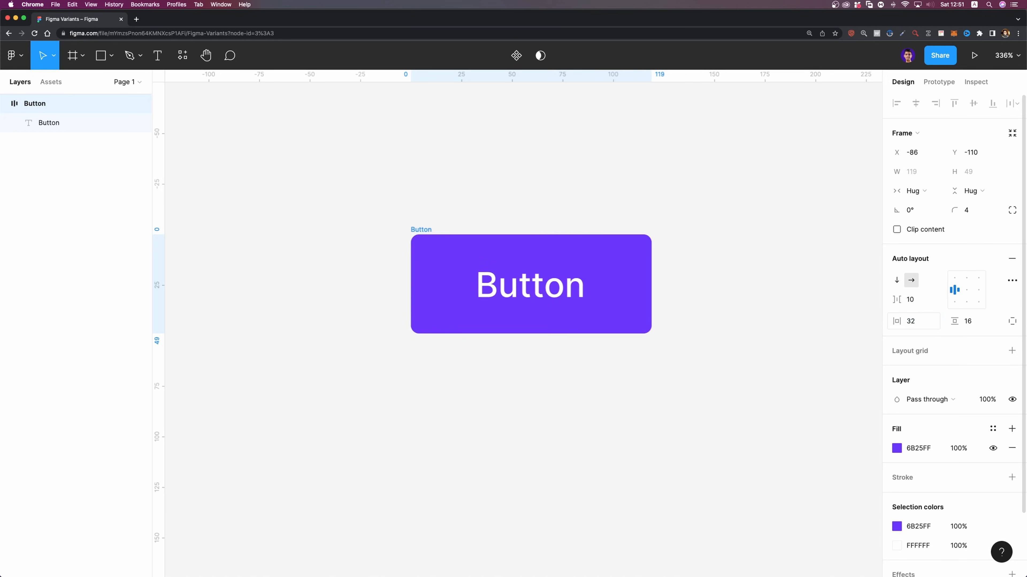
drag(422, 232, 396, 205)
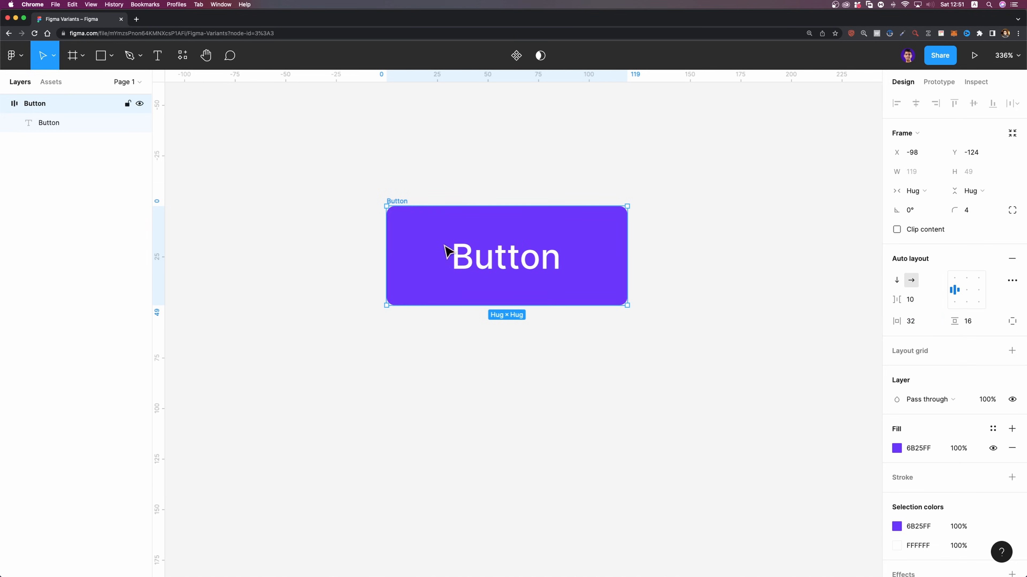
- Try replacing the button label with "Get Starte" to test the auto layout resizing, and undo the text change
double_click(527, 269)
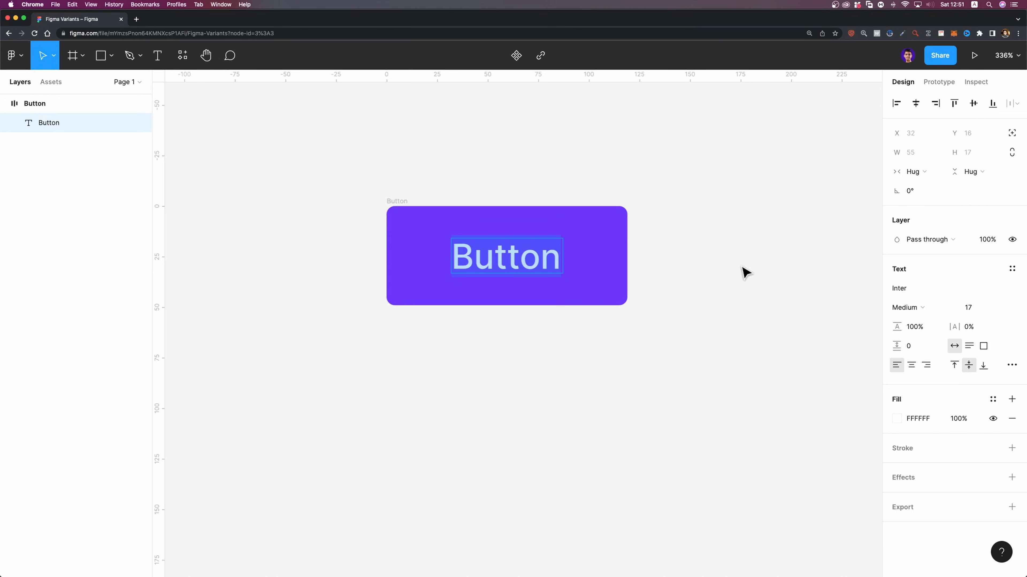
text(Get )
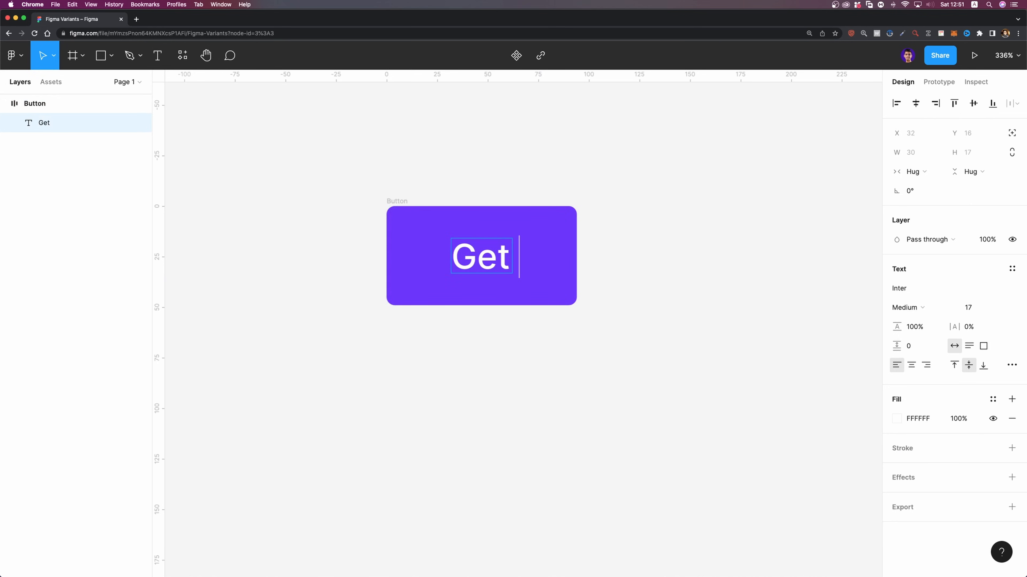
text(Starte)
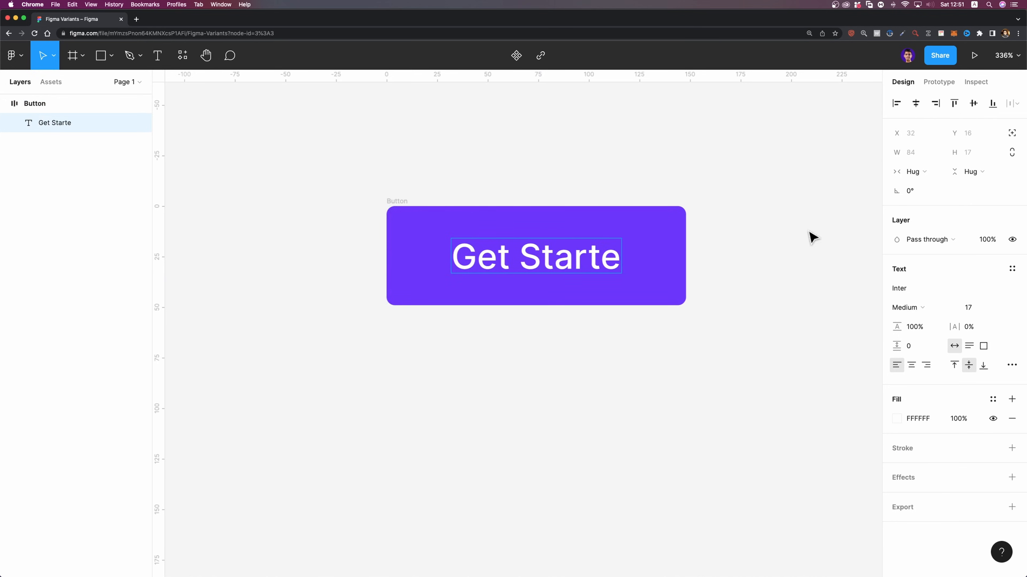
key(super+z)
key(super+z)
key(super+z)
key(Escape)
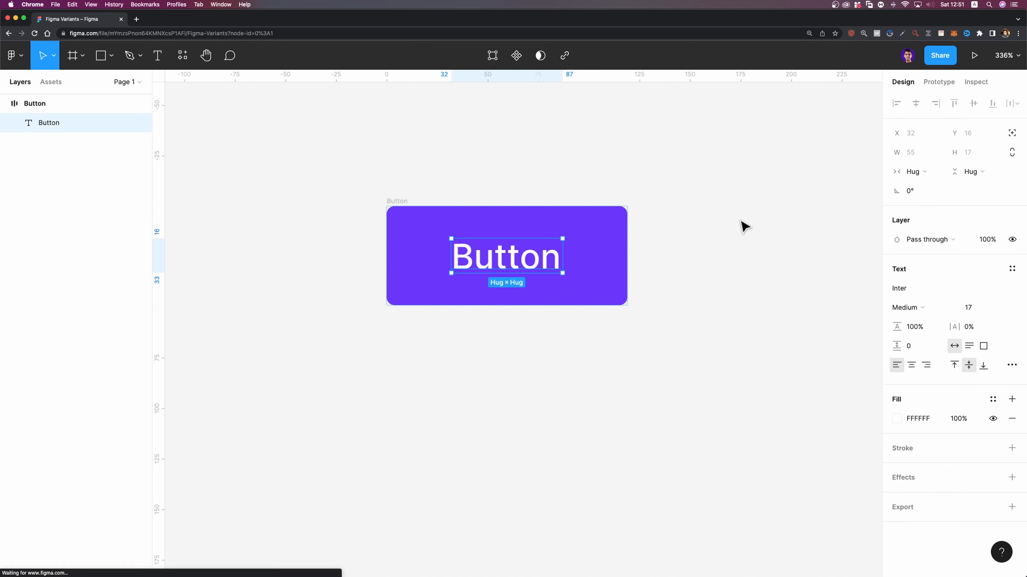
- Turn the Button frame into a component and move it slightly left to about X -116, Y -125
click(744, 227)
scroll(713, 248, down, 5)
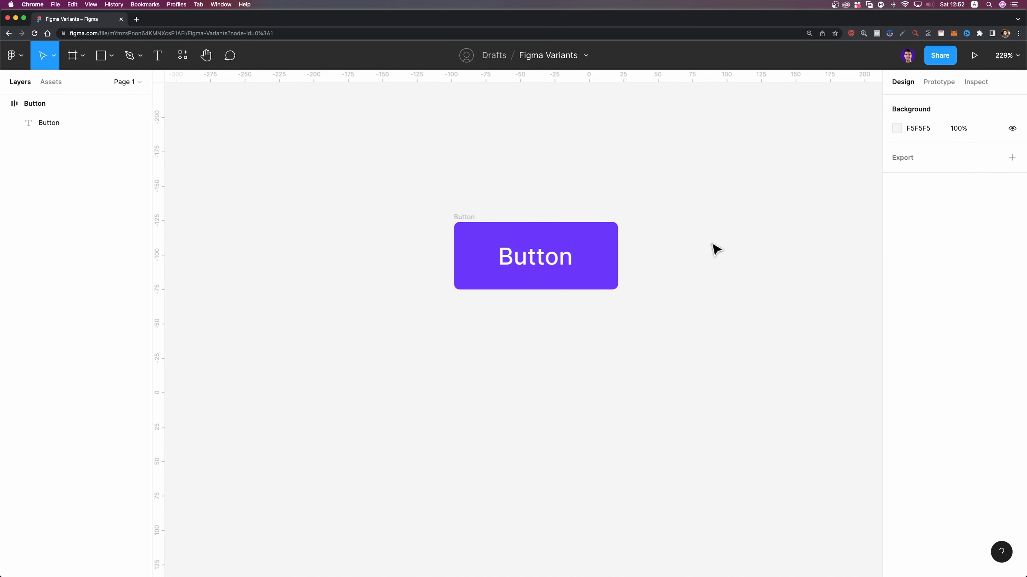
click(467, 221)
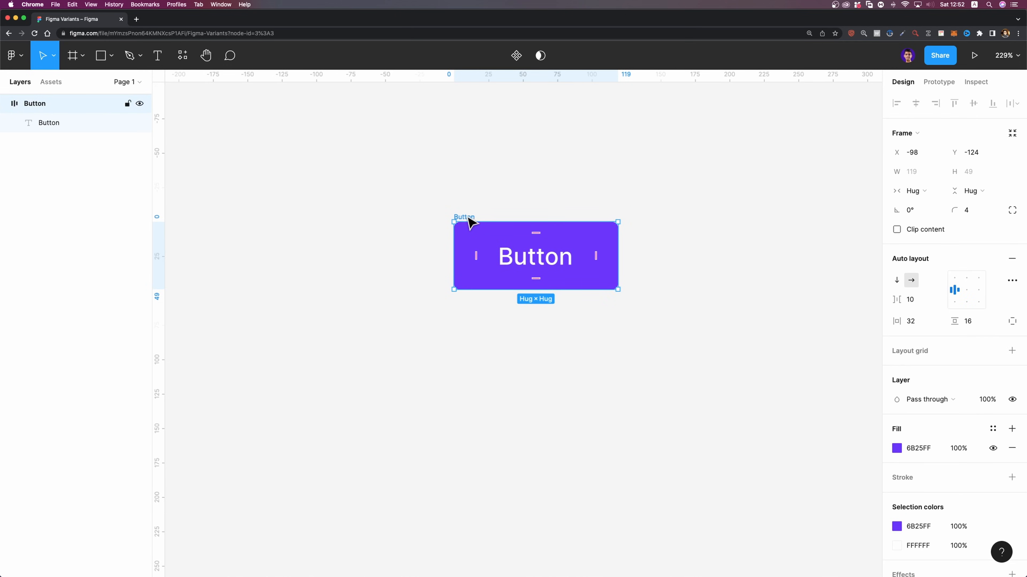
click(516, 57)
drag(468, 218, 442, 217)
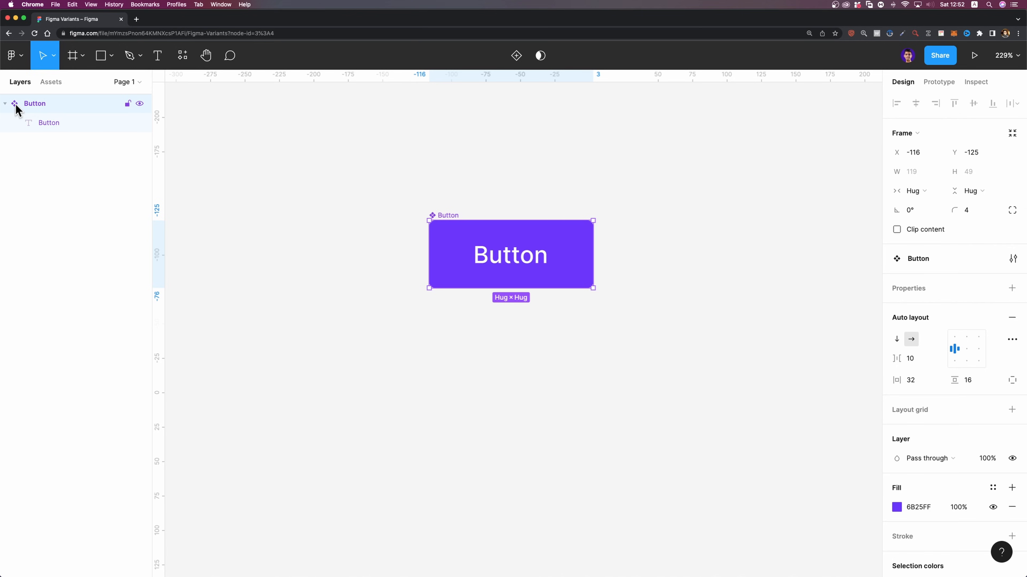
- Place an instance of the Button component from the local assets above the main component, and undo the placement
click(50, 83)
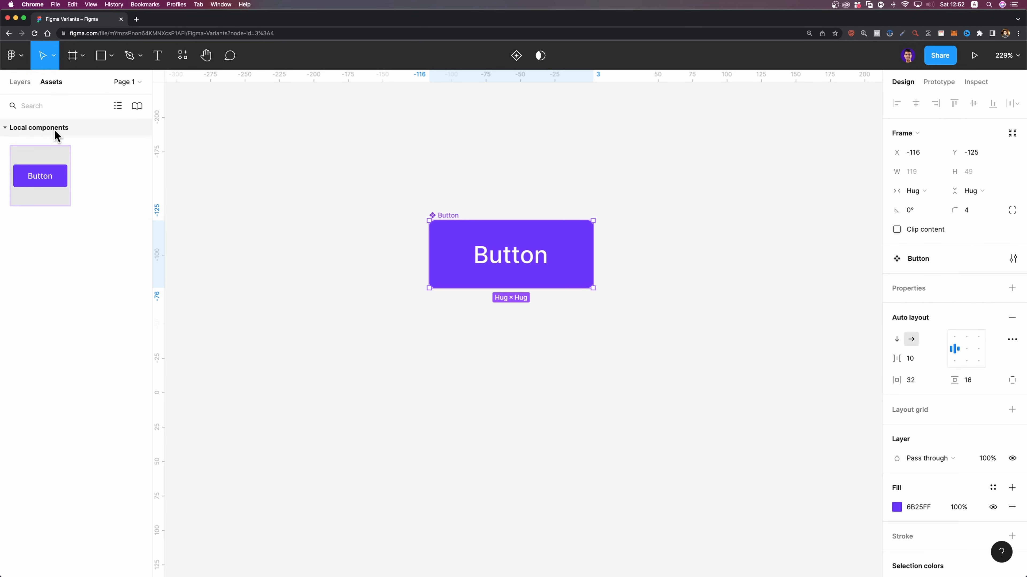
drag(33, 182, 460, 137)
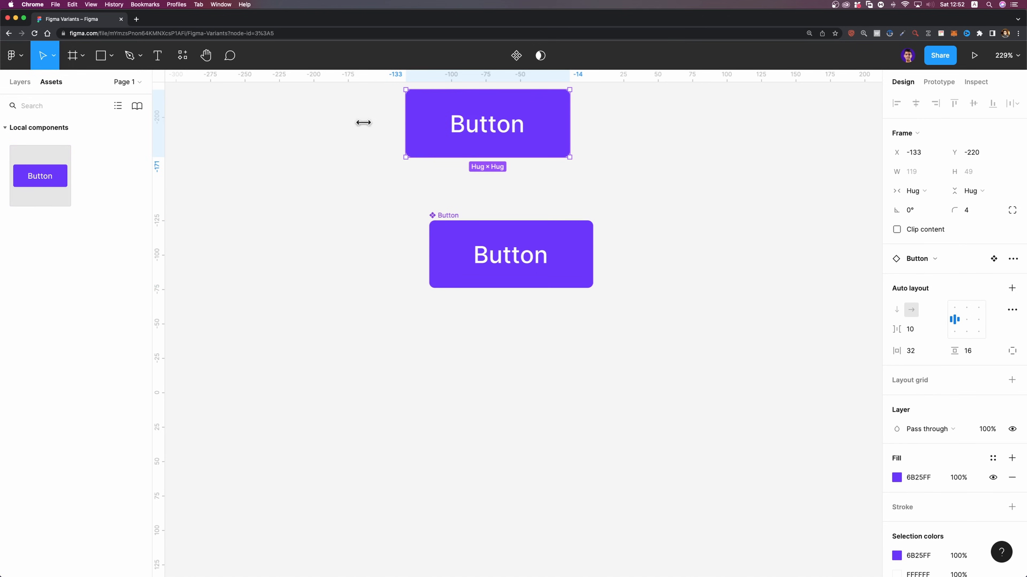
key(ctrl+z)
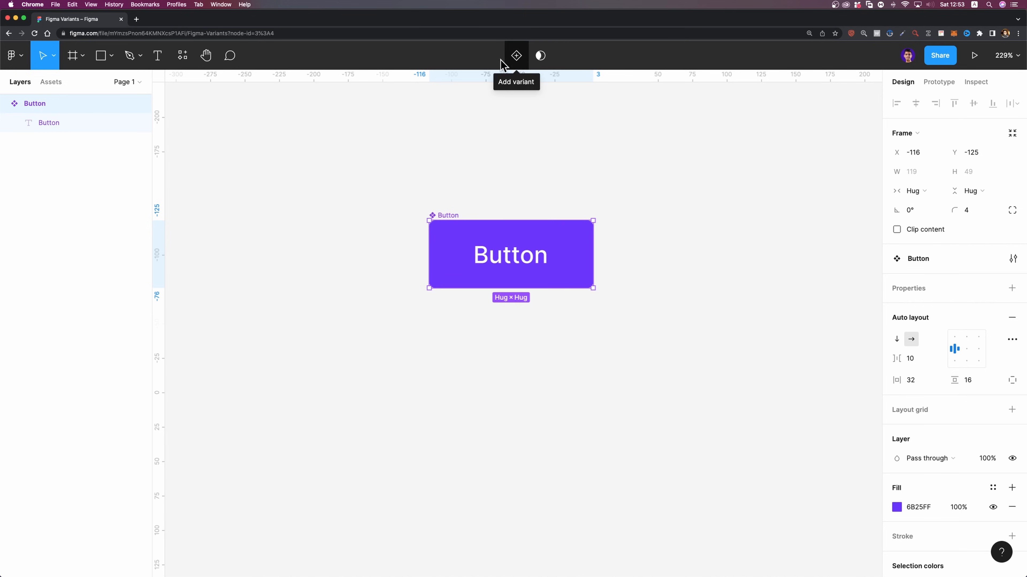
- Add a second variant to the Button component and select the whole component set
click(518, 59)
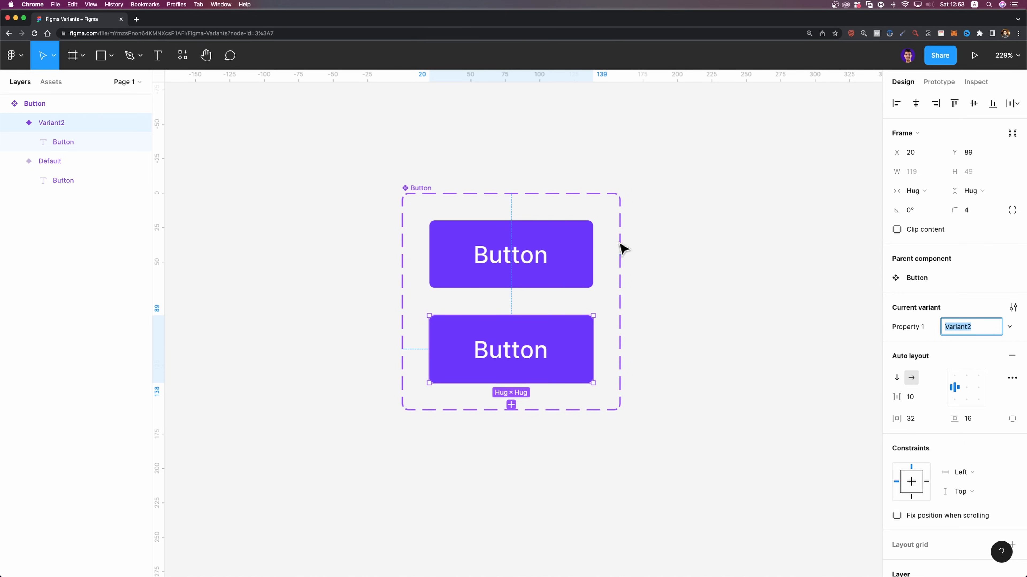
click(427, 190)
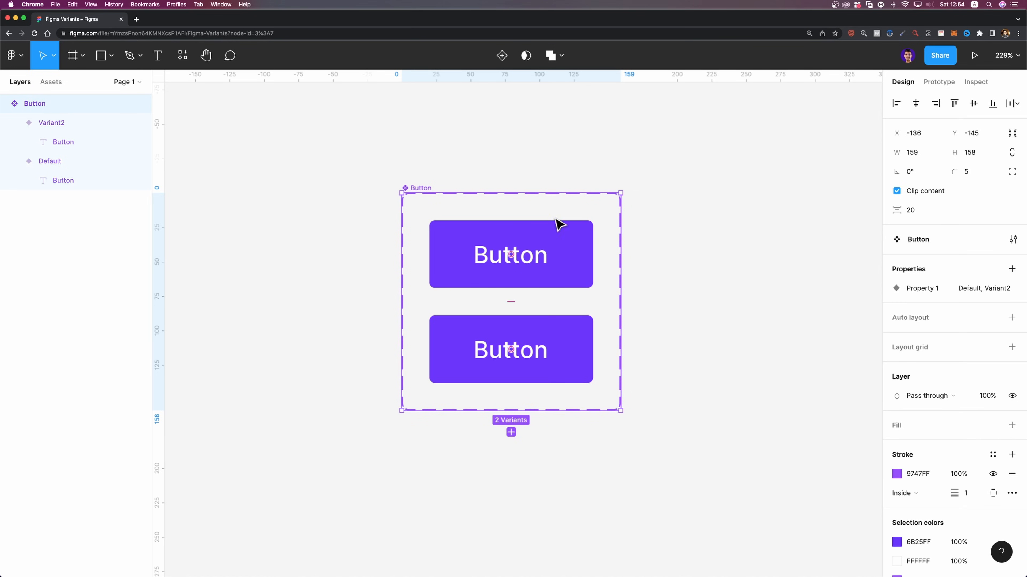
- Examine the Default variant, the second variant and the Button component set that contains them, selecting each in turn
click(475, 253)
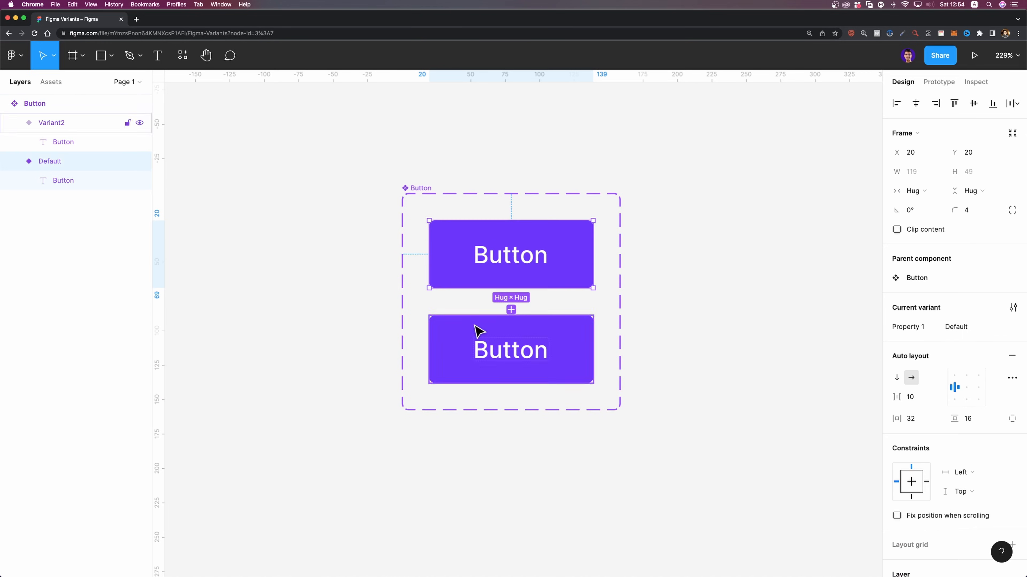
click(477, 332)
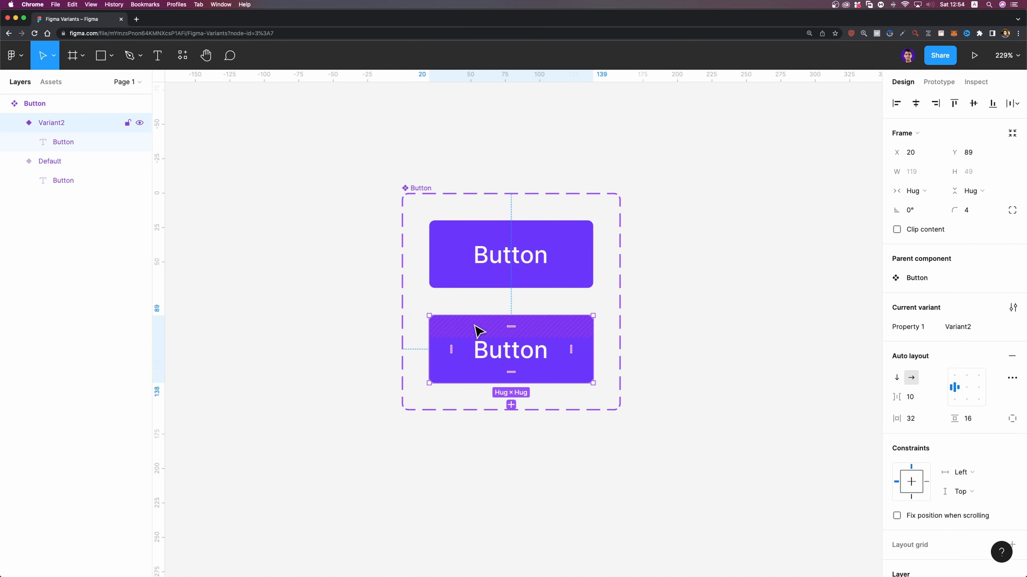
click(66, 161)
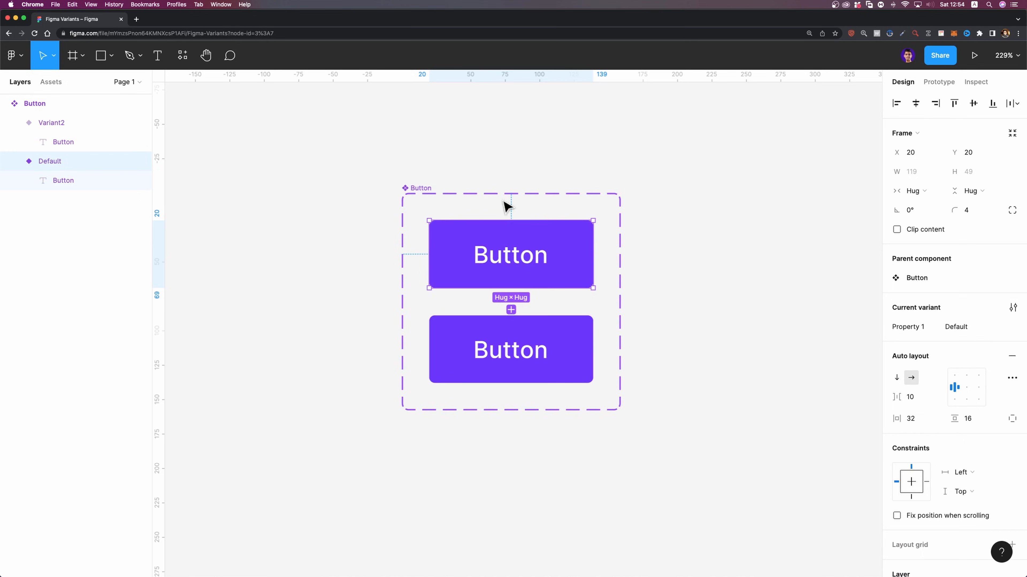
click(42, 125)
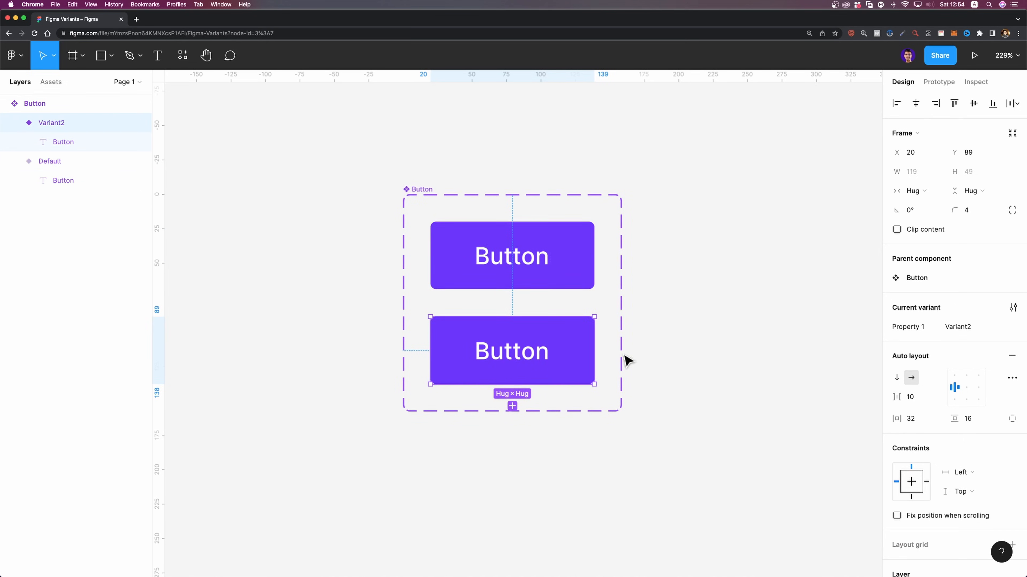
click(412, 191)
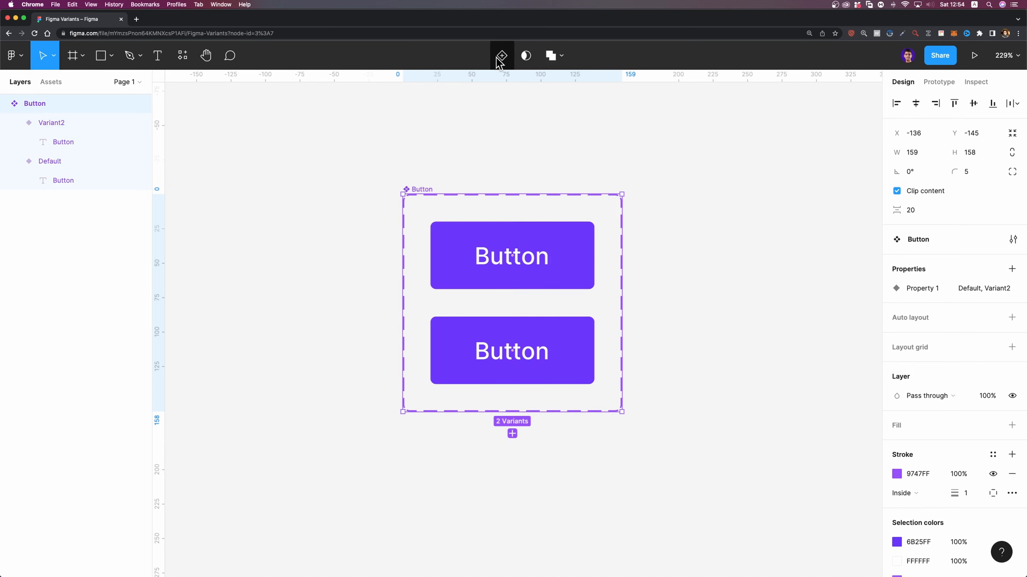
click(519, 323)
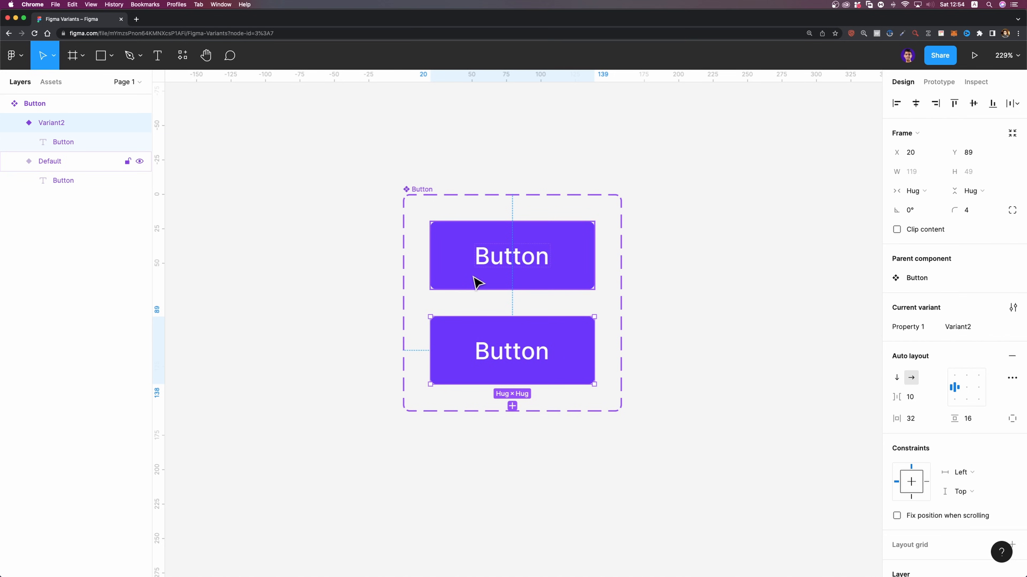
- Rename the Button component set's variant property as "State" and check its list of values
click(416, 190)
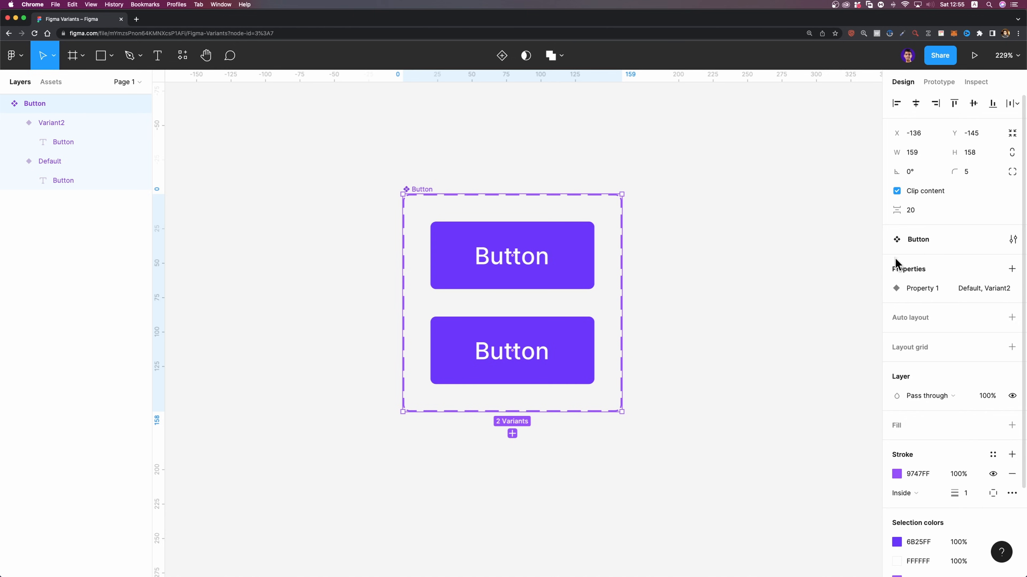
mouse_move(1008, 290)
mouse_move(916, 294)
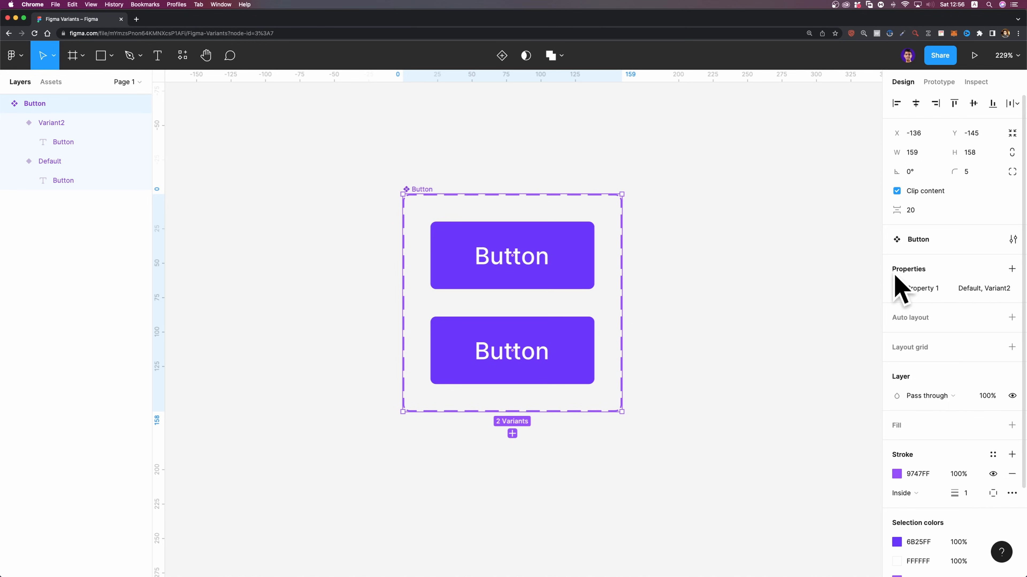
double_click(922, 288)
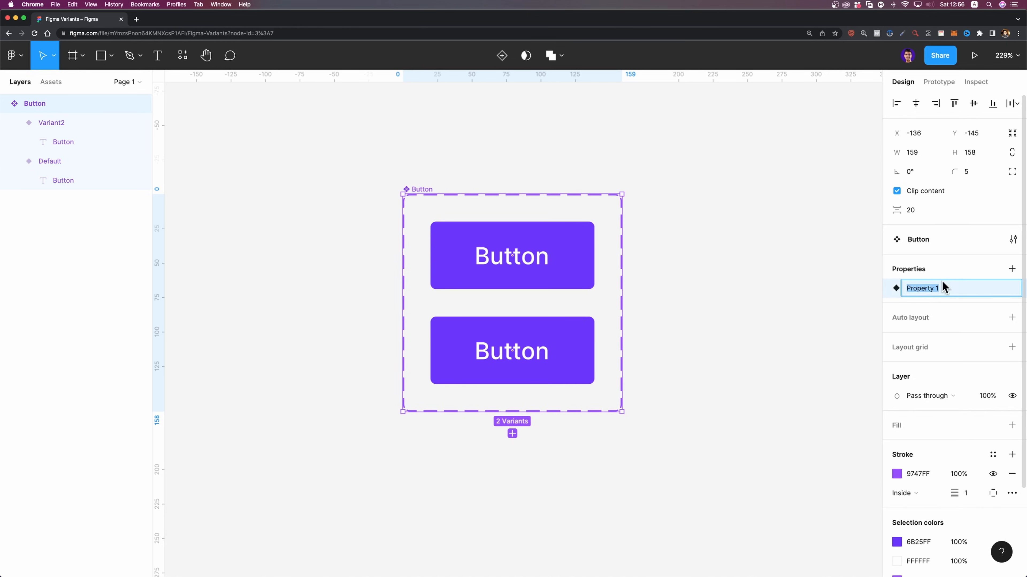
text(State)
key(Return)
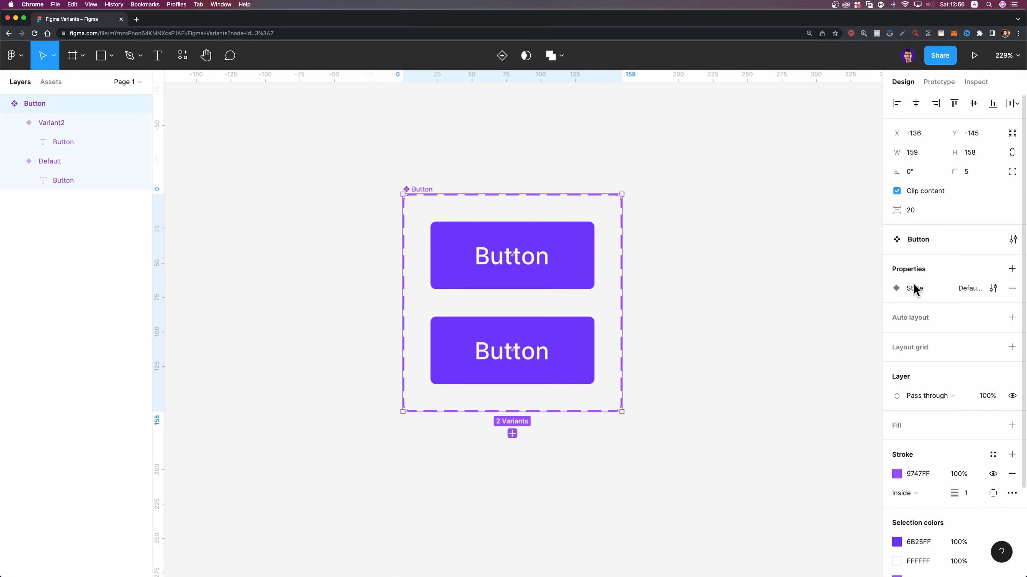
click(992, 289)
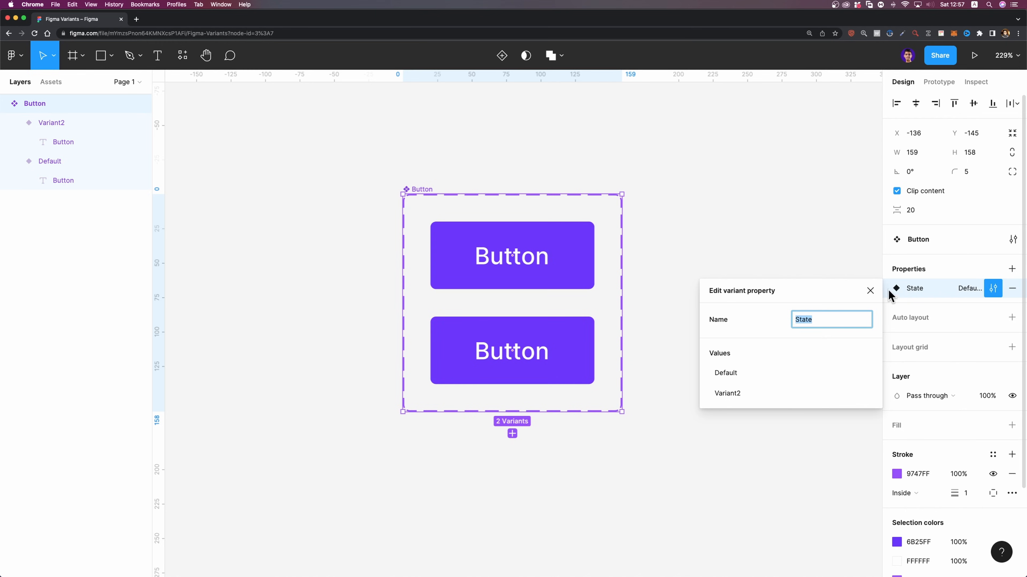
click(869, 291)
- Set the State value of the second button variant to "Pressed"
click(517, 342)
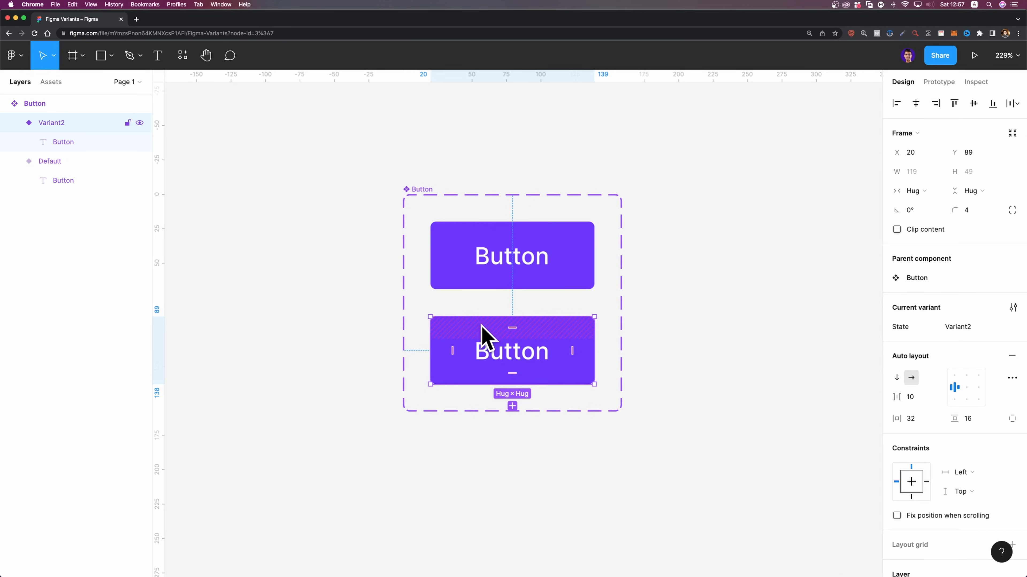
click(974, 330)
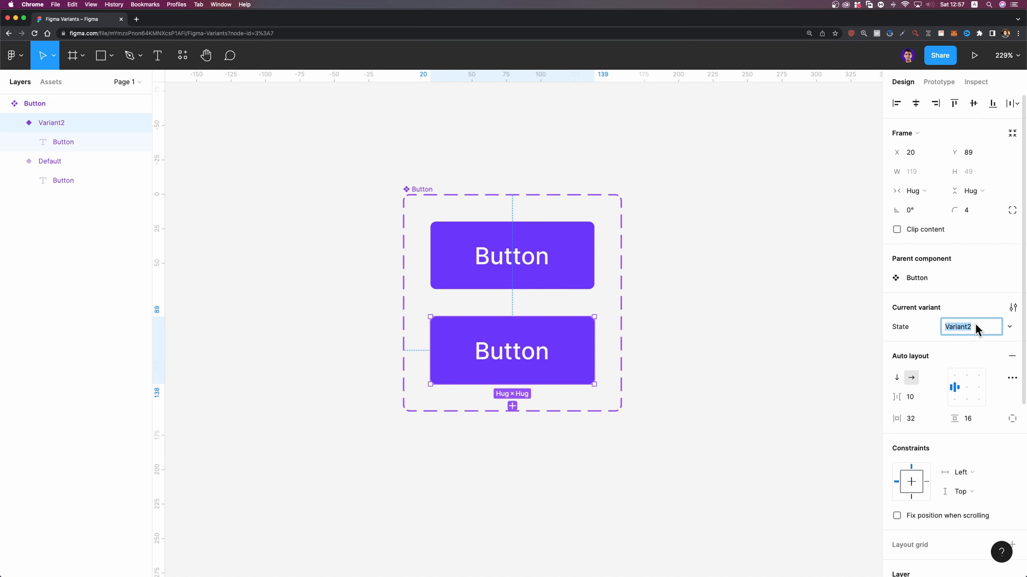
text(Pressed)
key(Return)
- Add a 000000 fill at 20% over the Pressed variant's purple fill and compare it with the Default variant
scroll(974, 413, down, 1)
scroll(974, 412, down, 6)
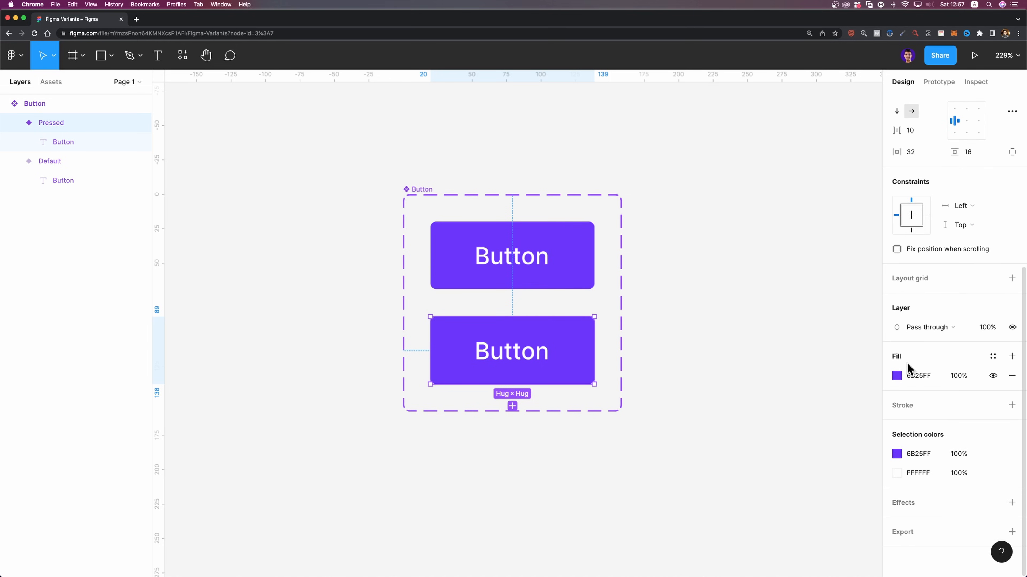
click(1012, 357)
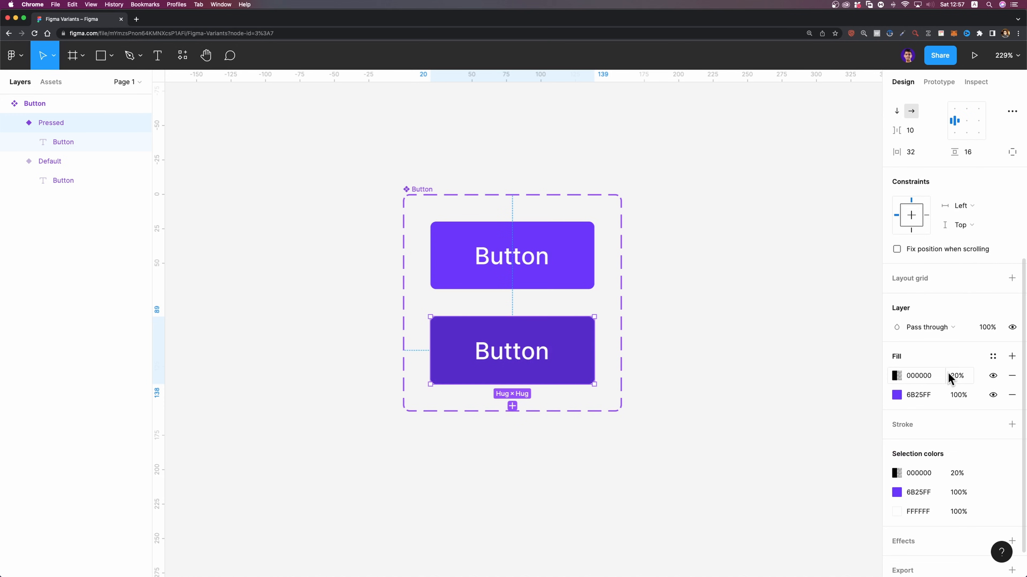
click(580, 257)
click(571, 350)
click(577, 271)
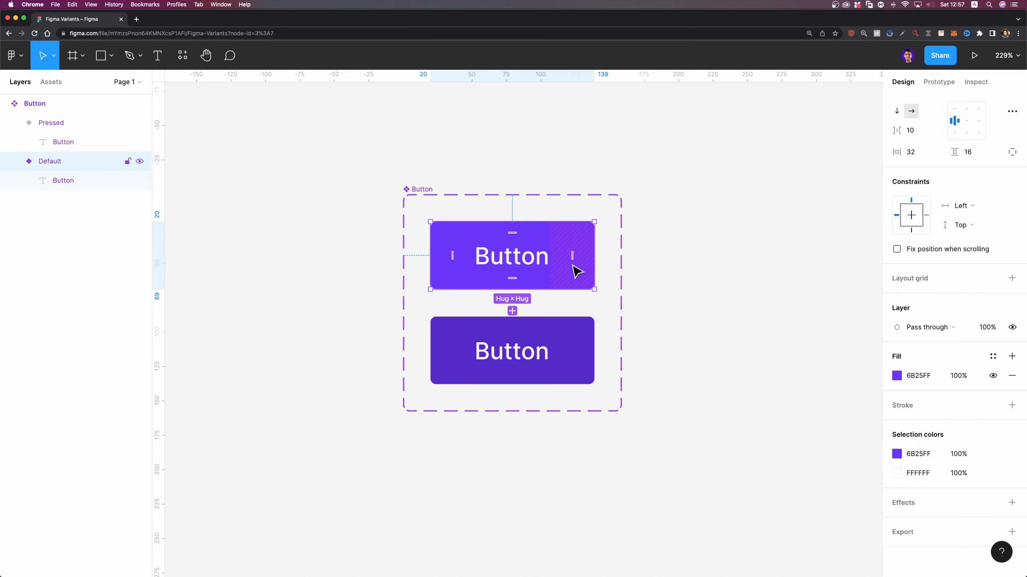
- Duplicate the Pressed variant within the component set and set the copy's State value to "Hover"
click(417, 190)
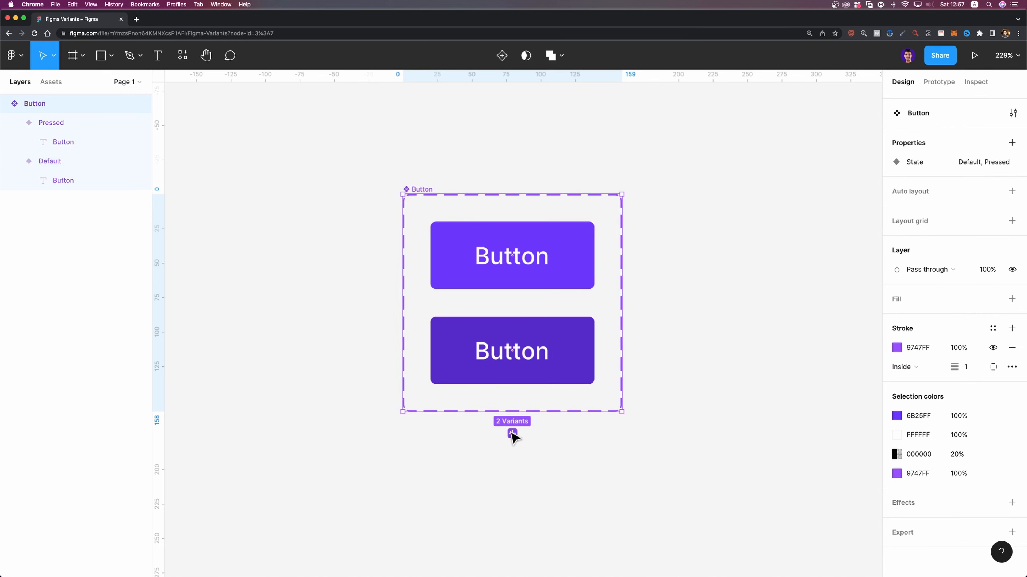
click(569, 362)
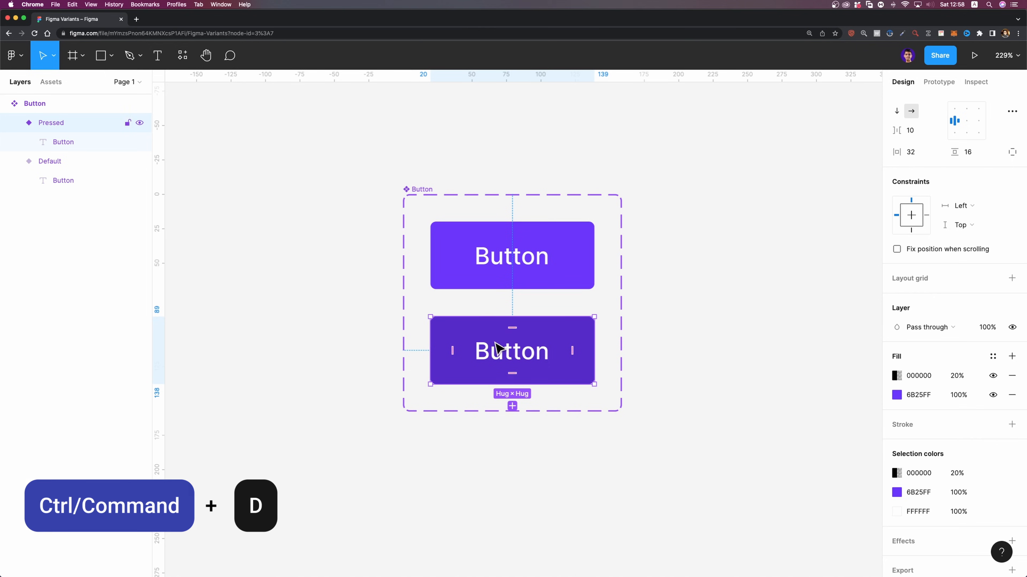
key(super+d)
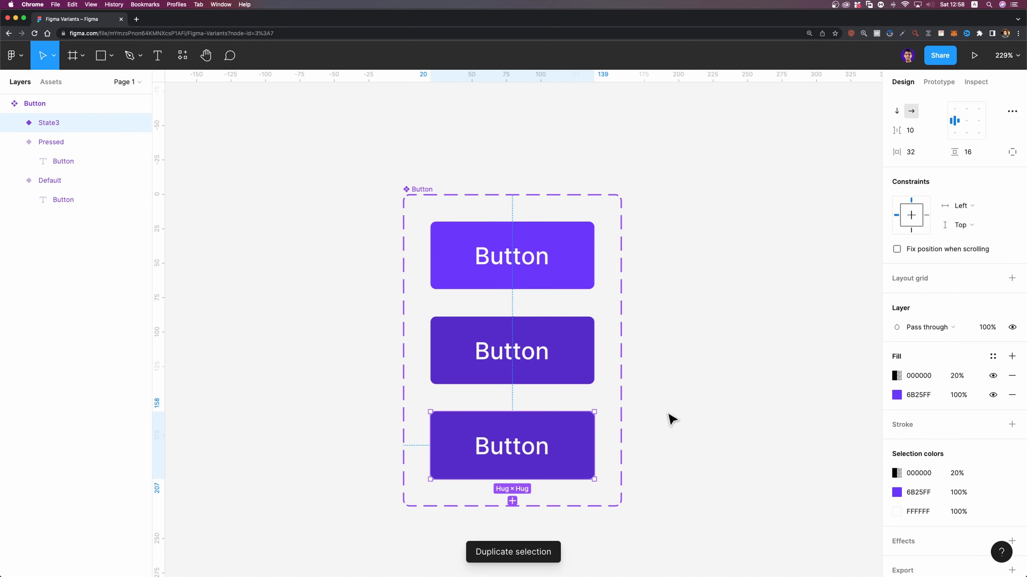
scroll(701, 426, down, 5)
scroll(607, 385, left, 2)
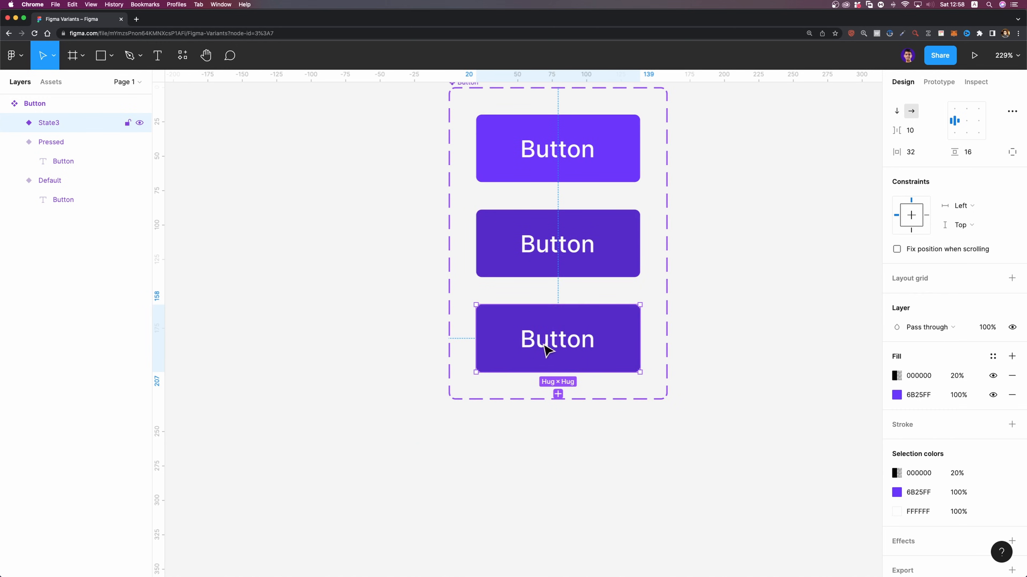
scroll(999, 298, up, 5)
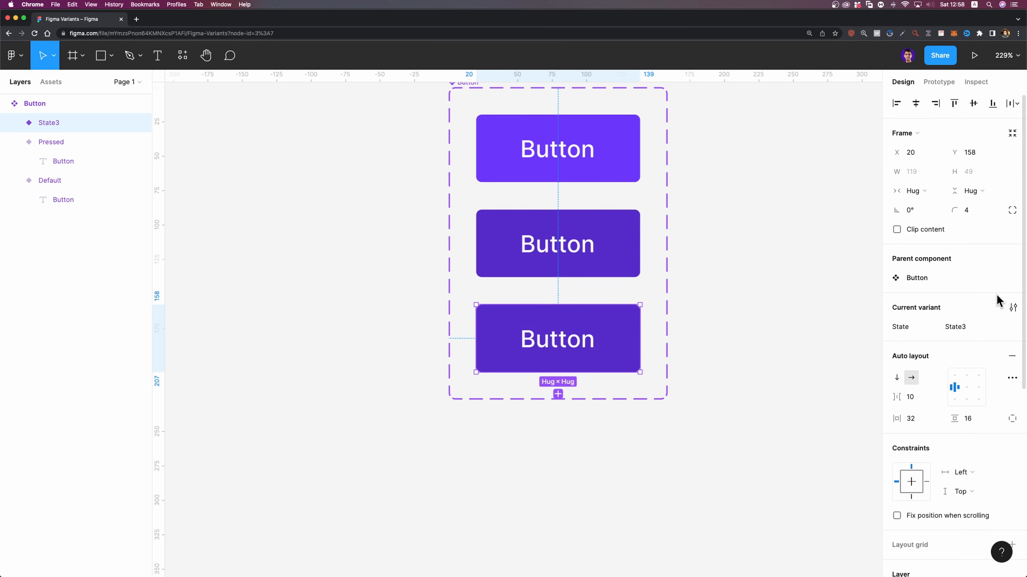
click(962, 331)
text(Hover)
key(Return)
- Change the Hover variant's 20% black overlay fill to white, FFFFFF
scroll(939, 390, down, 8)
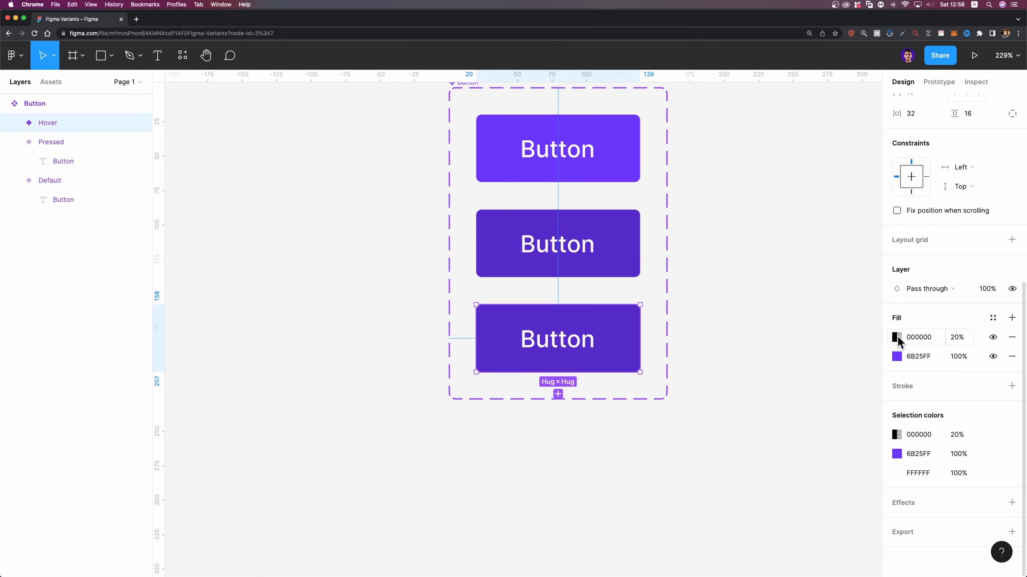
click(897, 339)
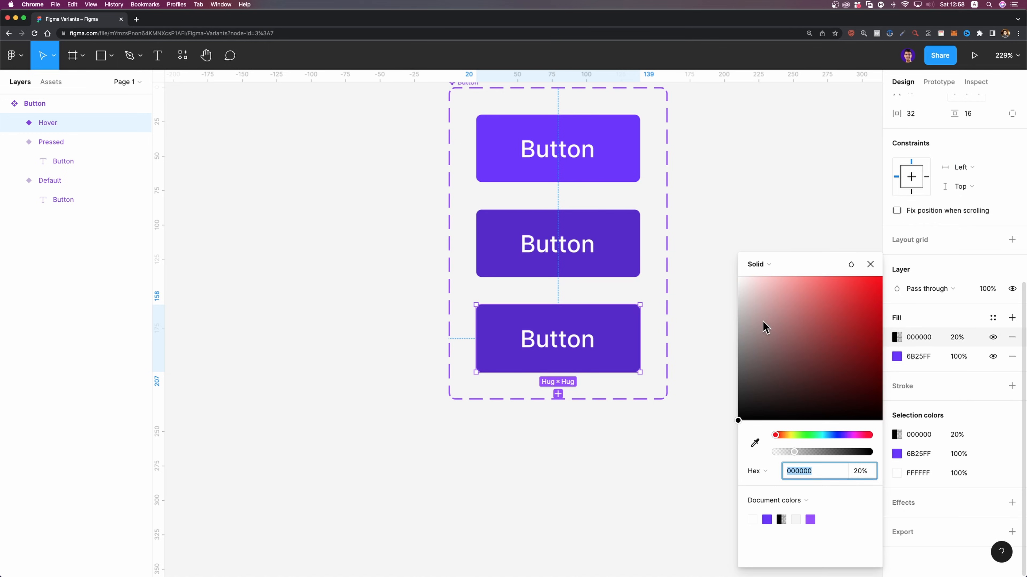
drag(763, 322, 674, 260)
click(870, 264)
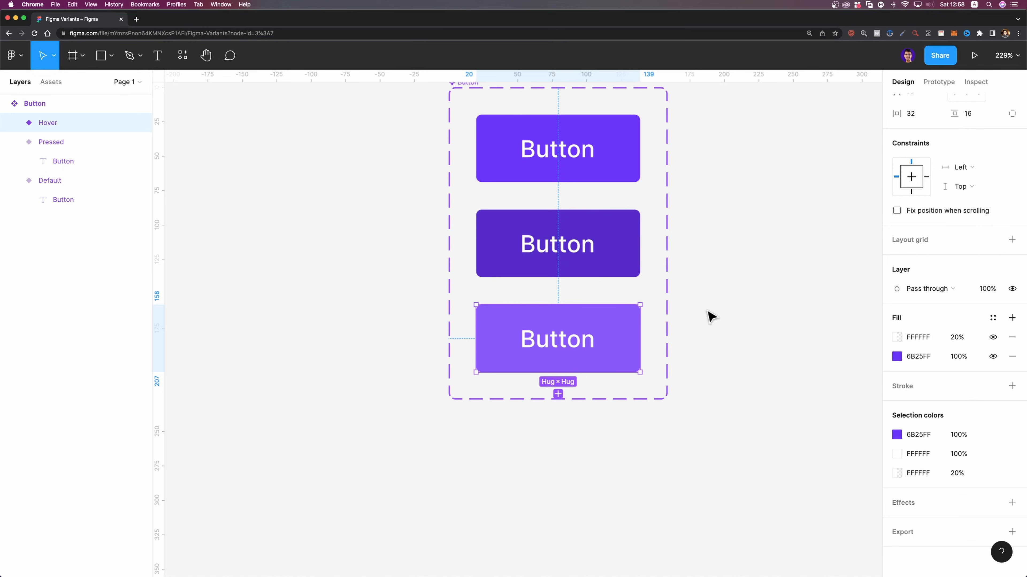
- Duplicate the Hover variant and set the copy's State value to "Disabled"
key(super+d)
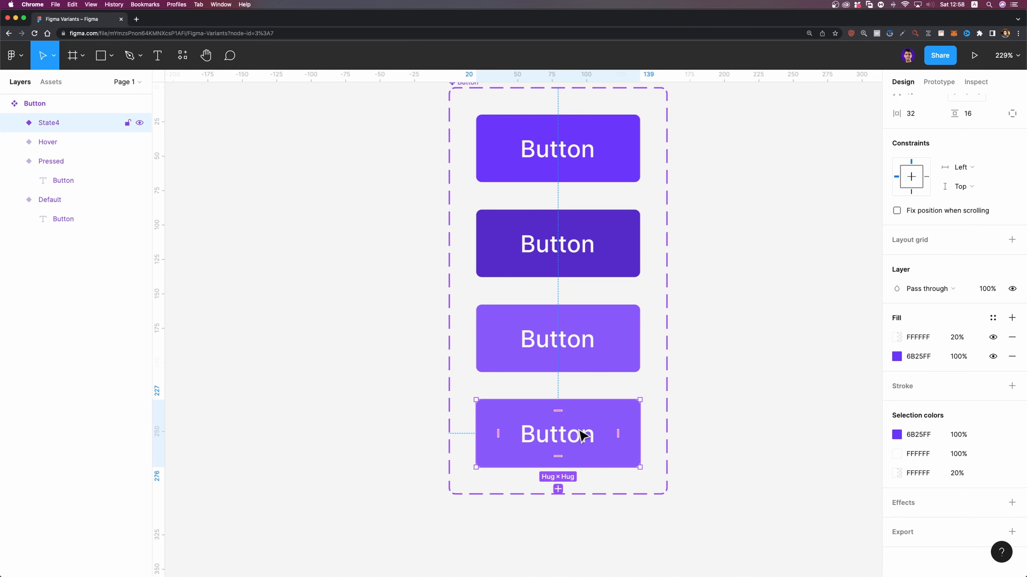
scroll(990, 332, up, 3)
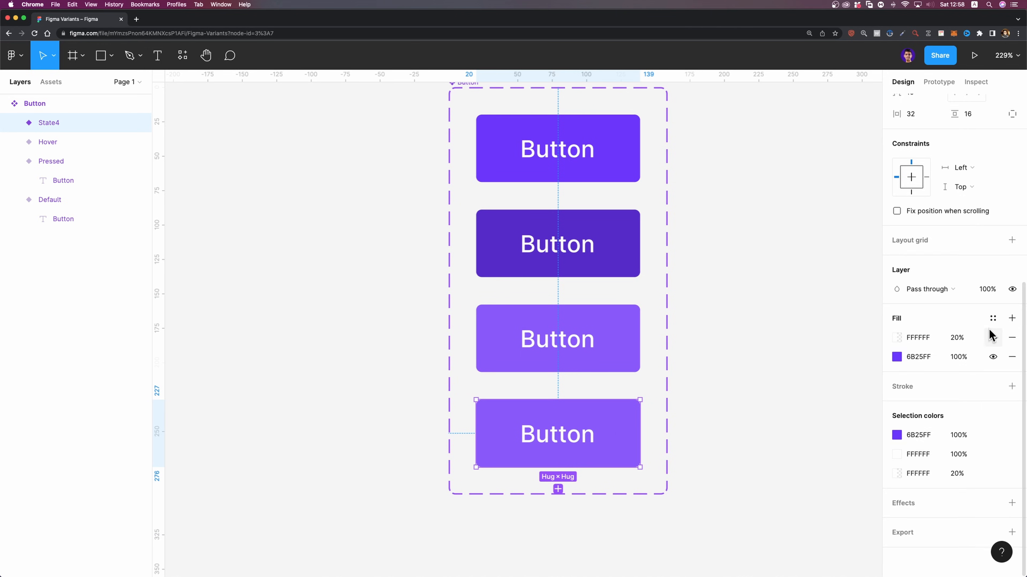
scroll(949, 201, up, 2)
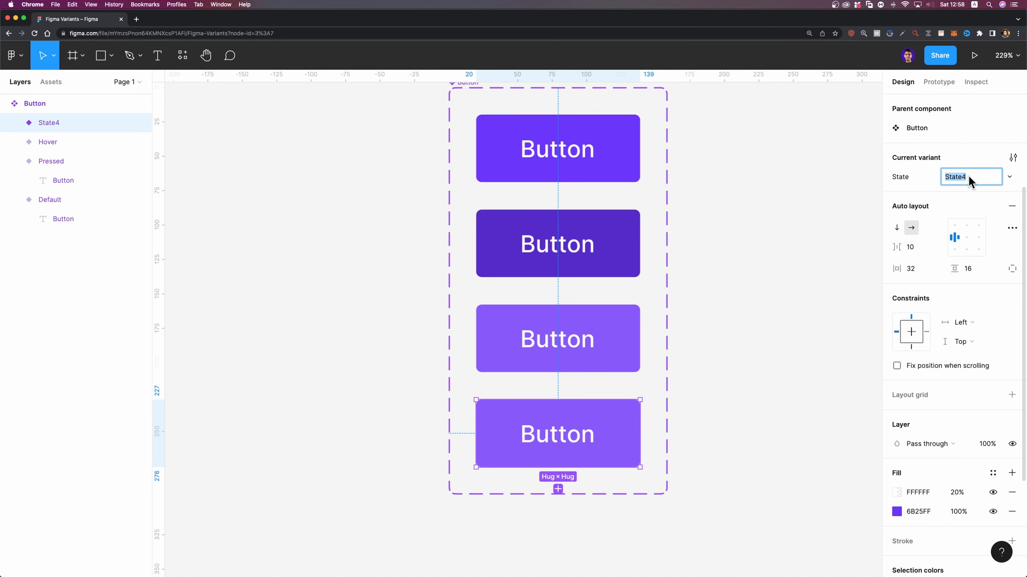
key(BackSpace)
text(Disabled)
key(Return)
- Change the Disabled variant's purple base fill to grey 939393 and deselect the variant
scroll(933, 315, down, 5)
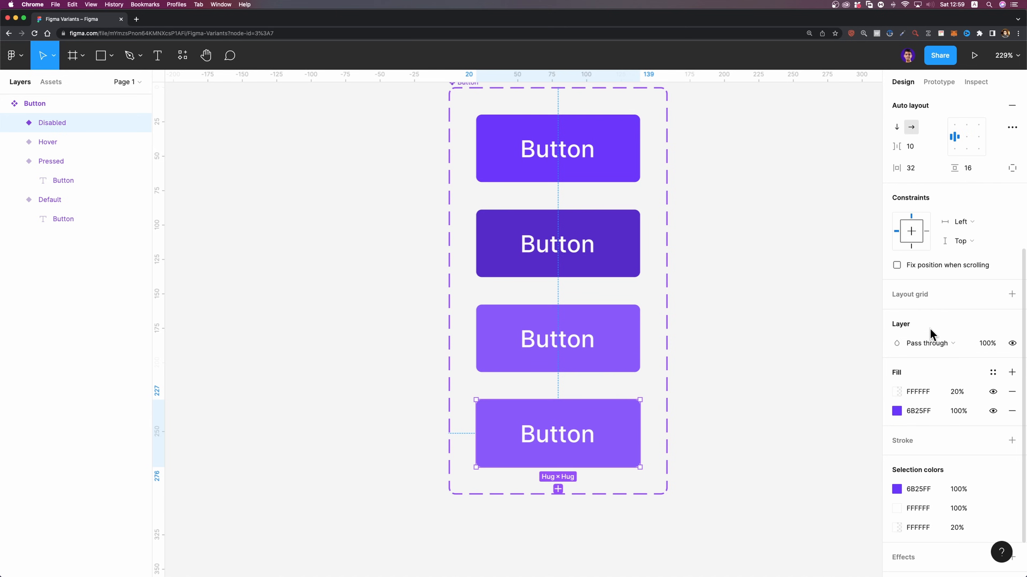
click(896, 357)
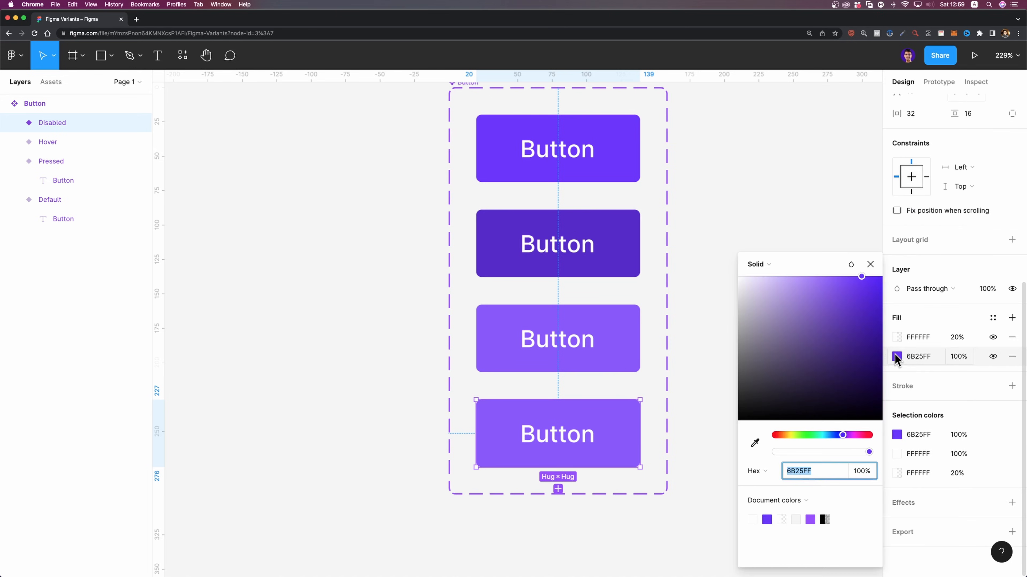
drag(739, 311, 726, 347)
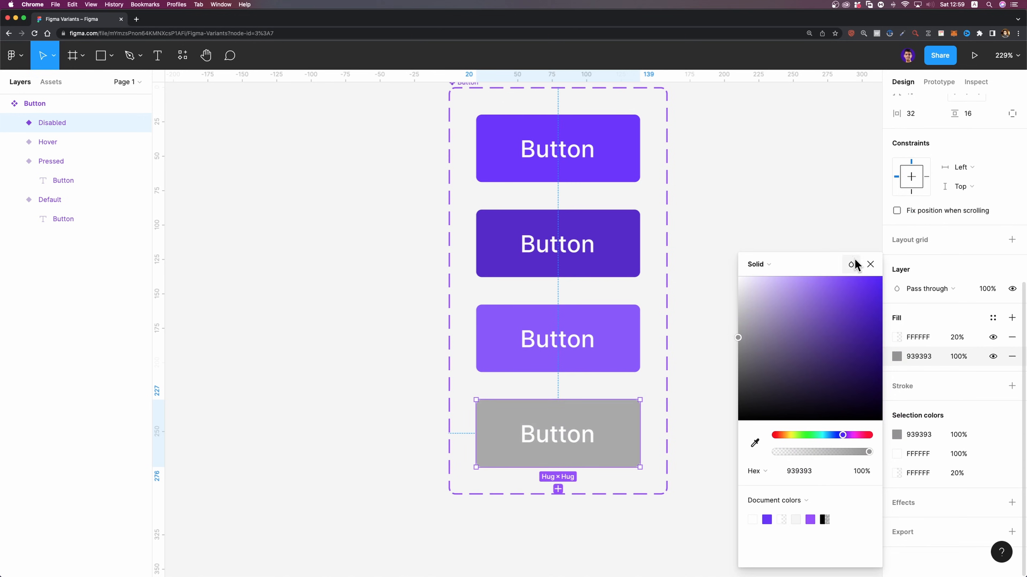
click(871, 264)
click(725, 315)
- Select the whole Button component set and review the values of its State property
scroll(727, 320, down, 3)
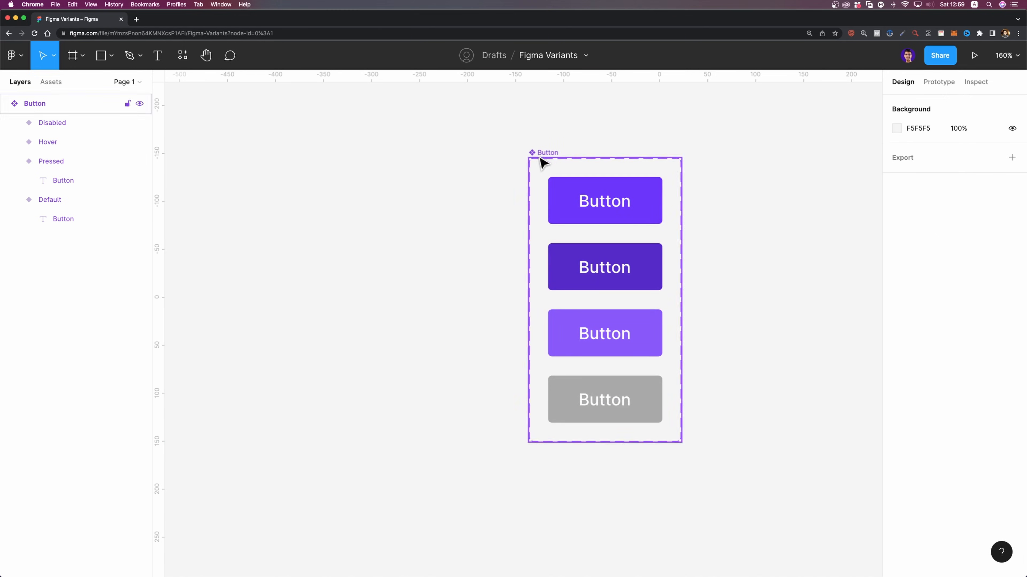
click(541, 158)
click(993, 288)
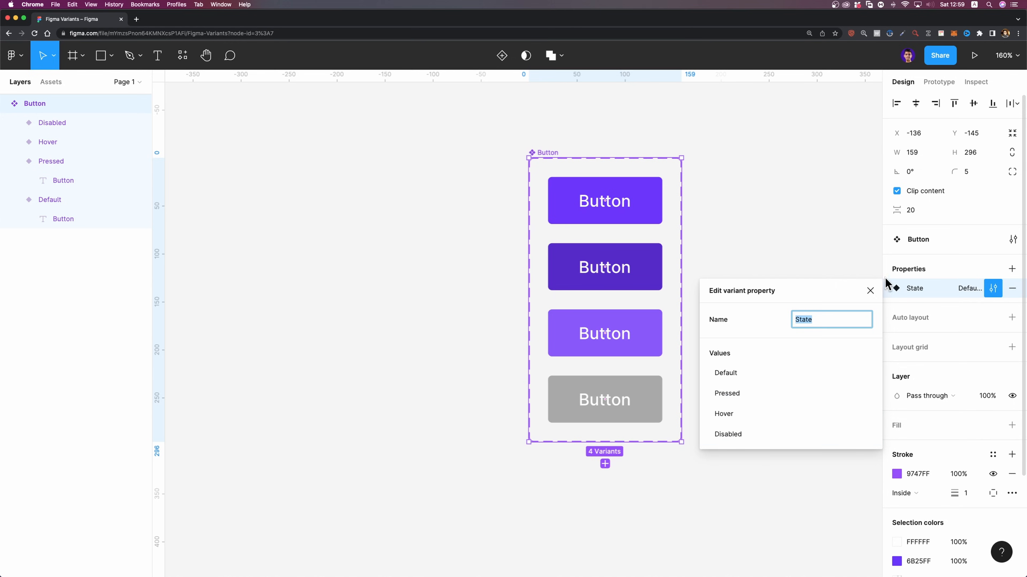
click(871, 290)
- Place an instance of the Button component from the local assets beside the component set, at about X 164, Y -133
scroll(816, 308, right, 6)
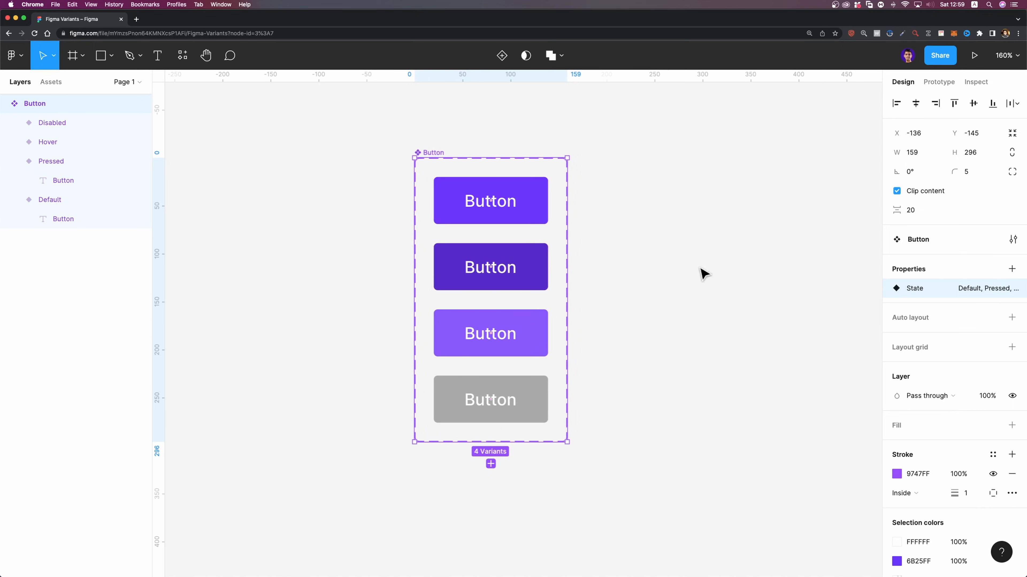
click(56, 82)
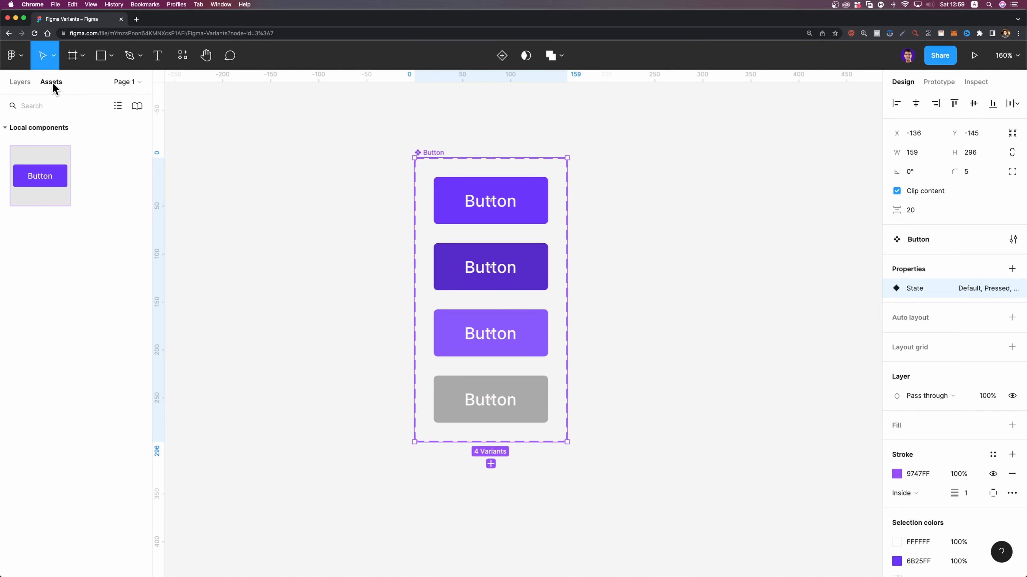
drag(30, 180, 726, 170)
scroll(584, 155, right, 3)
drag(597, 149, 621, 183)
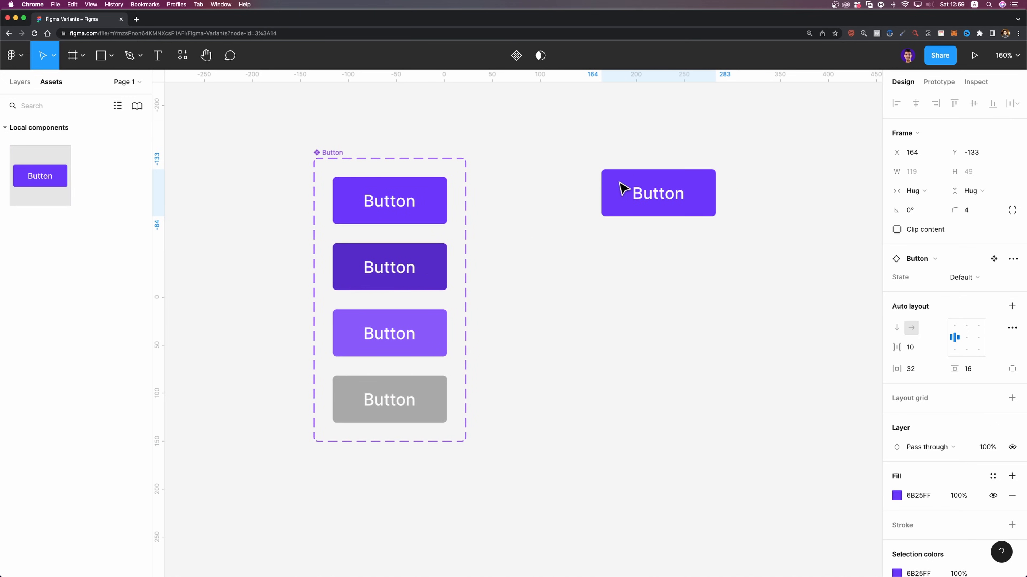
- Switch the Button instance's State to Pressed, to Hover and finally to Disabled, and deselect the instance
scroll(782, 220, up, 5)
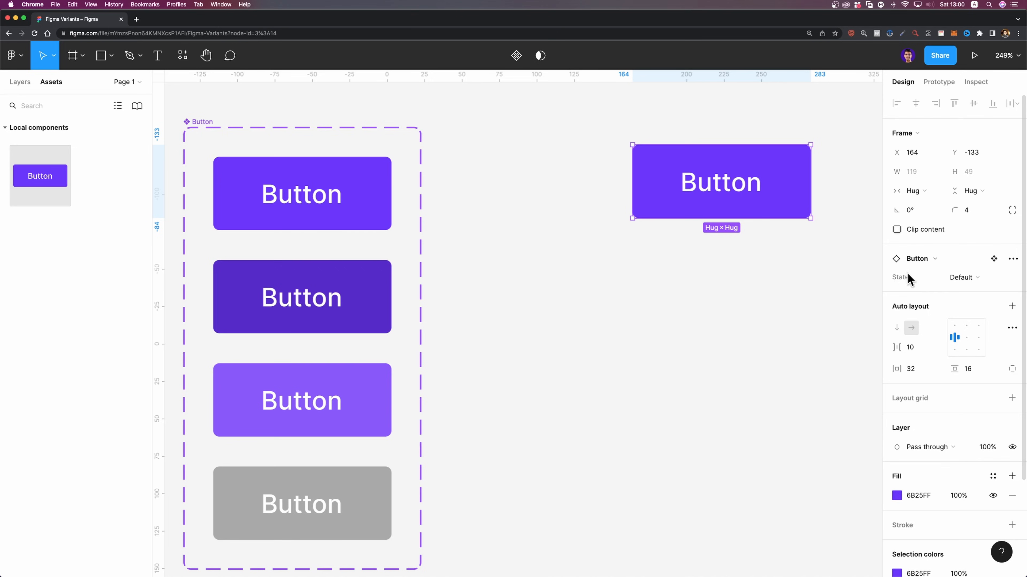
click(1003, 282)
click(990, 292)
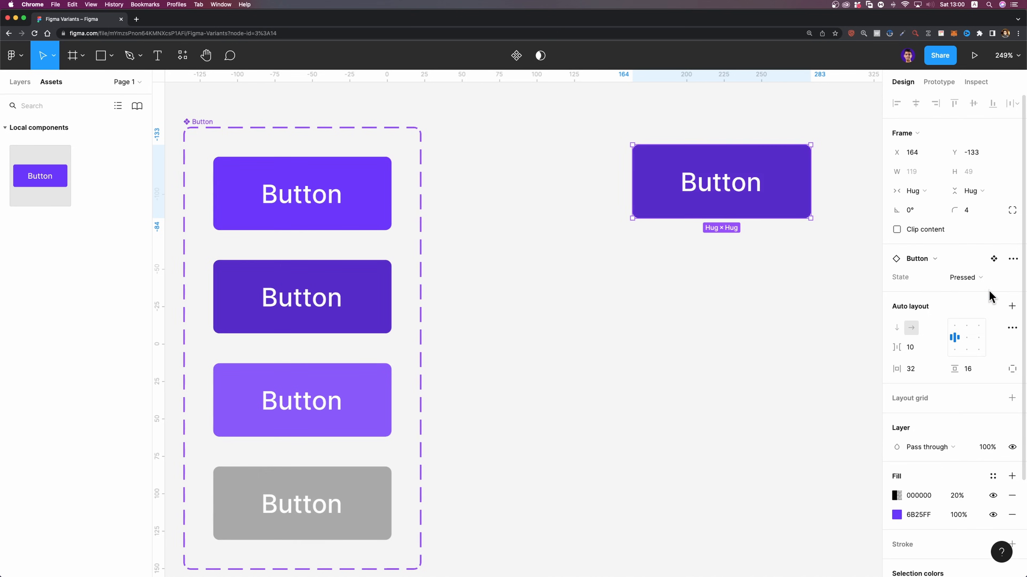
click(990, 282)
click(990, 292)
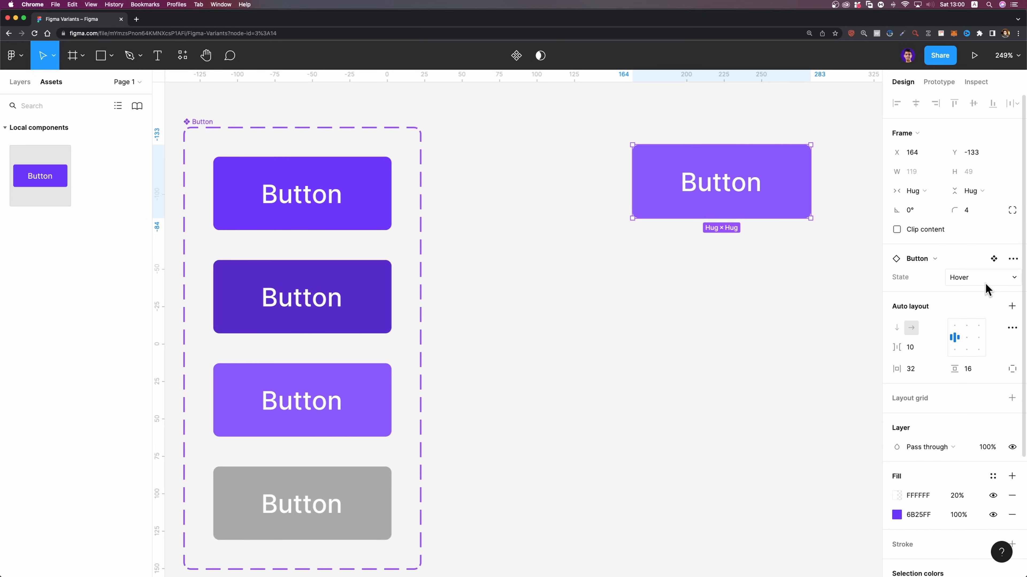
click(986, 282)
click(977, 292)
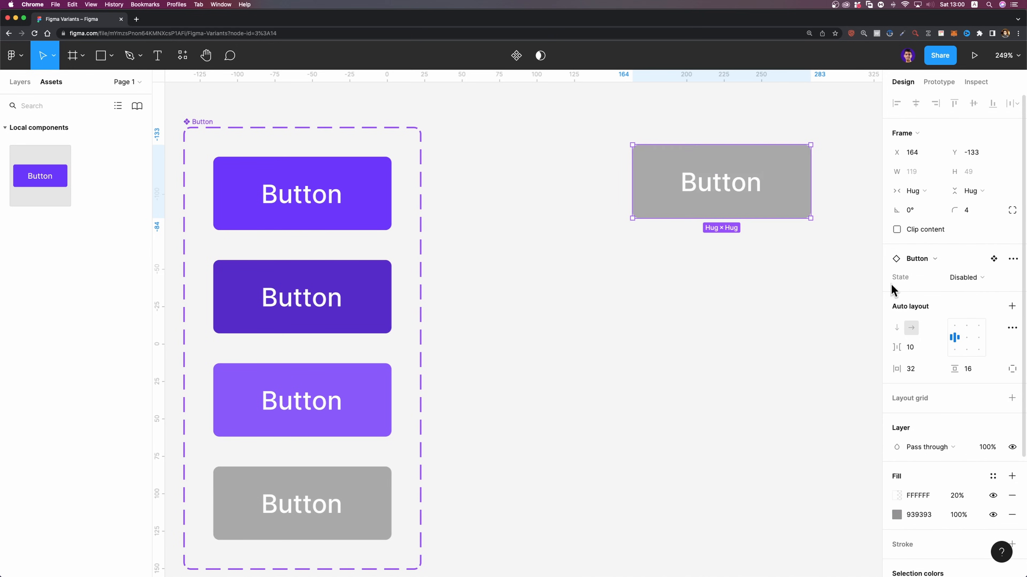
click(798, 279)
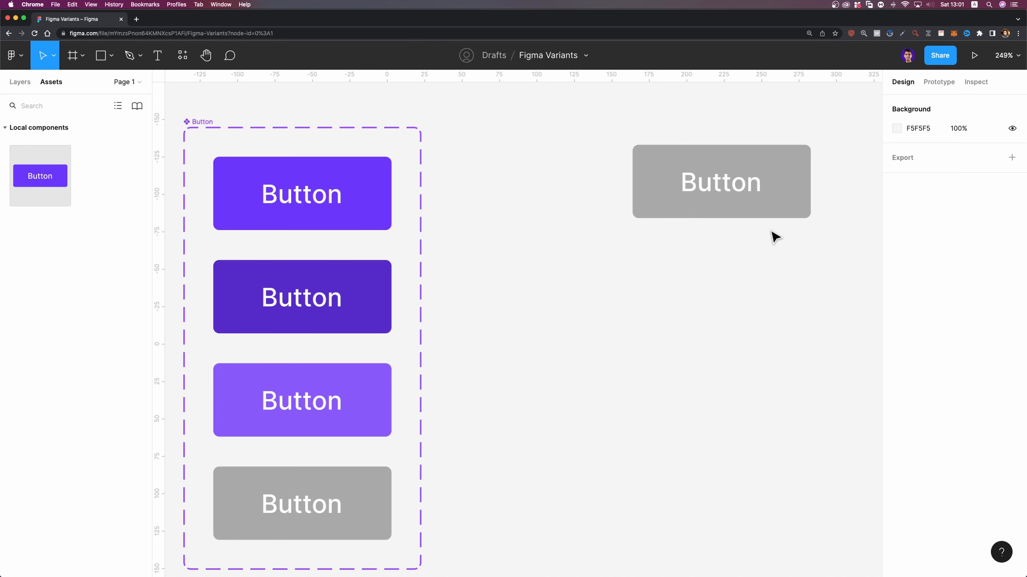
- Move the Button component set to about X -452, Y -140 and widen its frame to about 467
scroll(683, 241, down, 5)
scroll(683, 241, left, 6)
drag(543, 170, 286, 178)
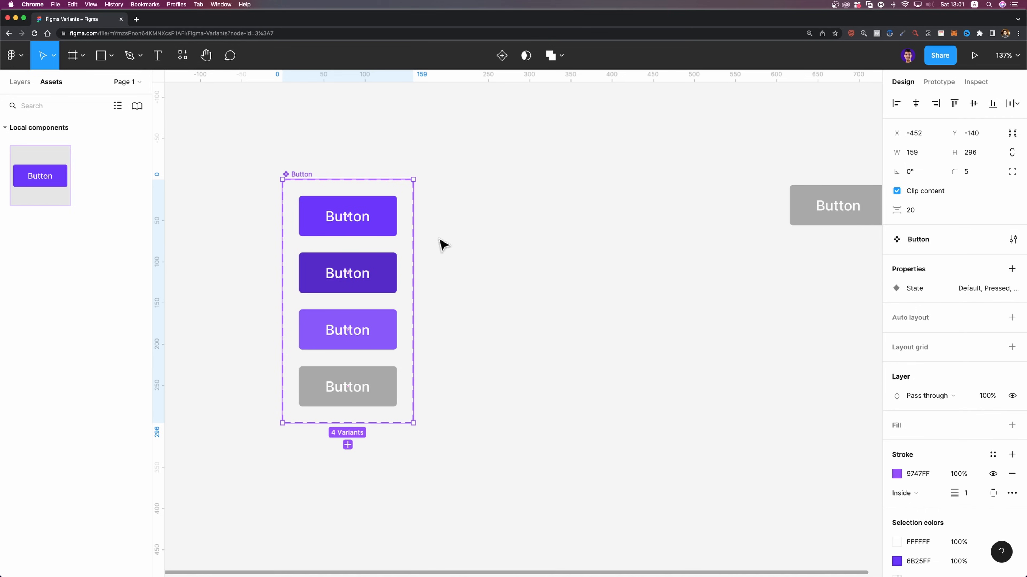
drag(413, 240, 667, 240)
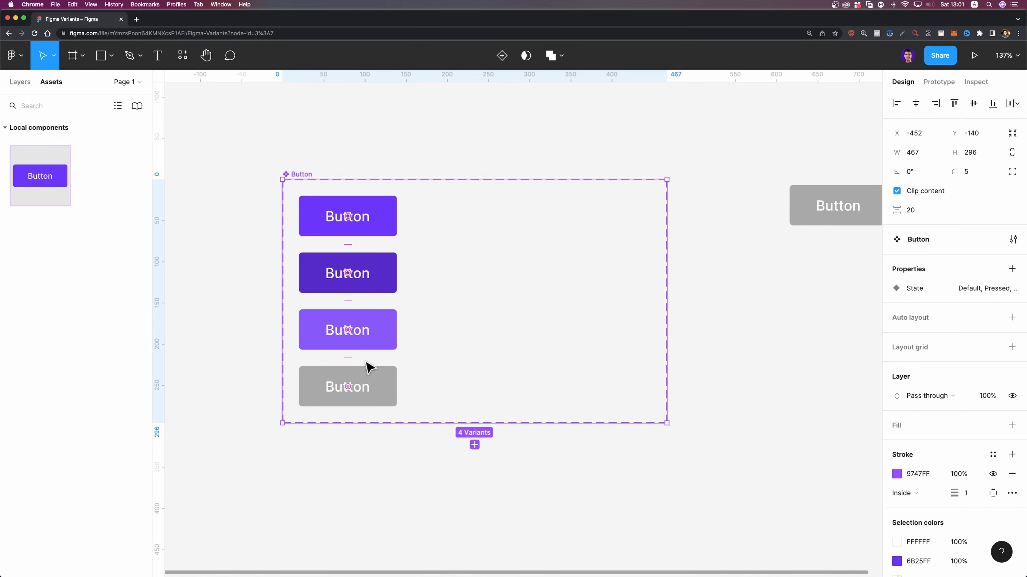
- Duplicate all four button variants and place the copies as a second column beside the originals inside the component set
shift+click(373, 236)
shift+click(378, 281)
shift+click(374, 335)
shift+click(368, 387)
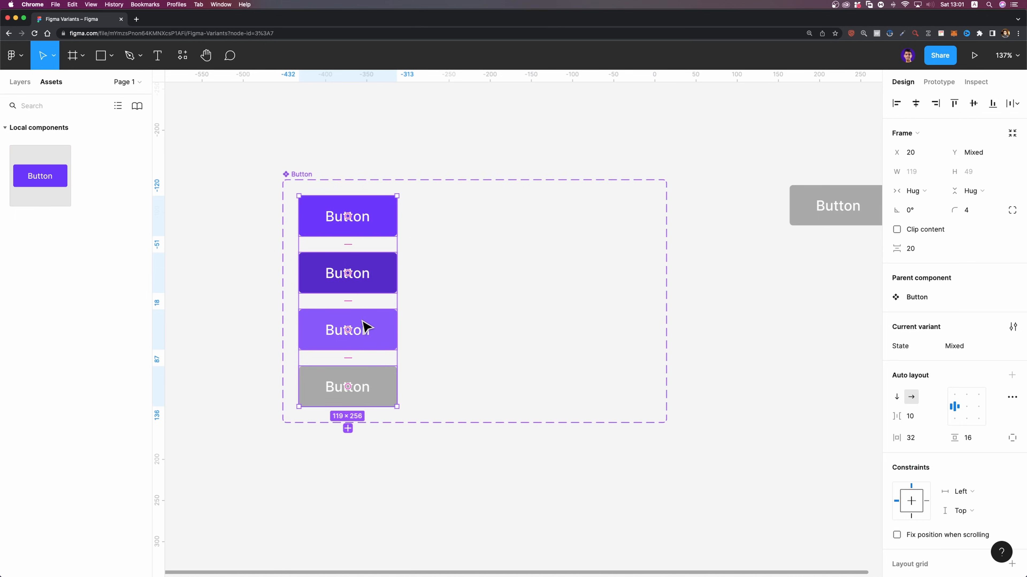
key(super+d)
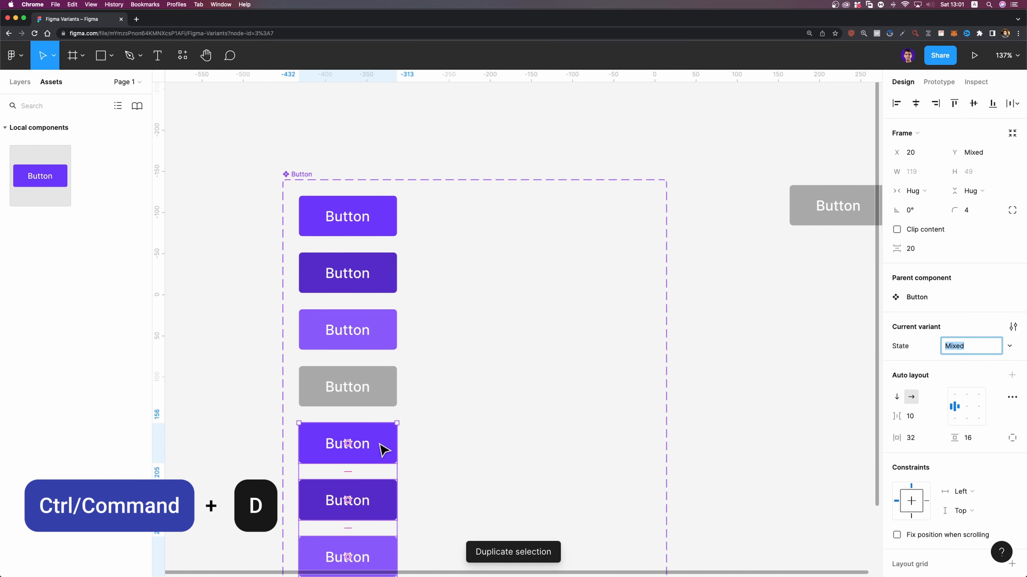
drag(378, 457, 510, 227)
click(429, 160)
scroll(451, 206, left, 2)
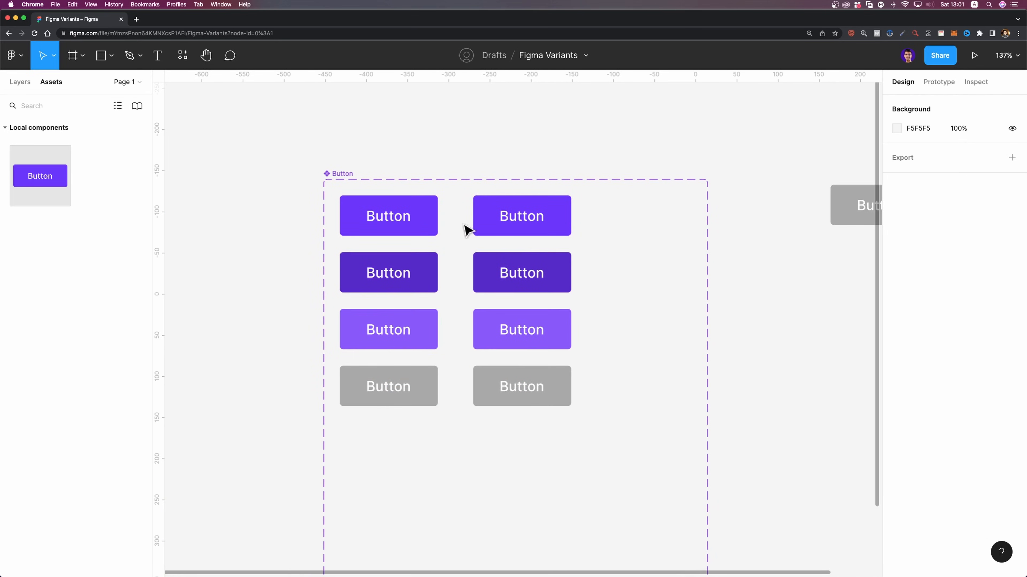
scroll(465, 230, left, 3)
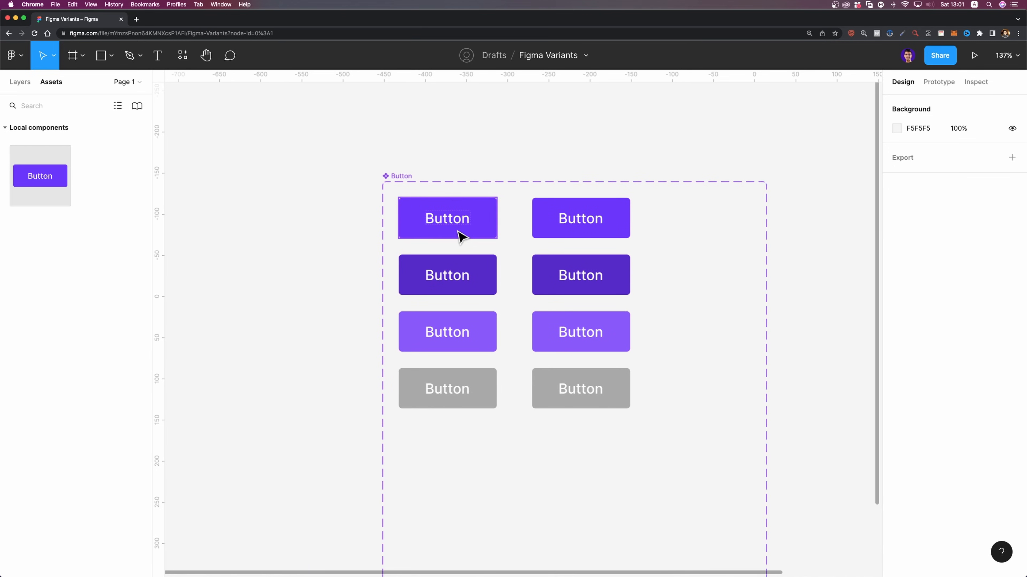
- Find the Content Reel plugin among the resources and run it
click(182, 56)
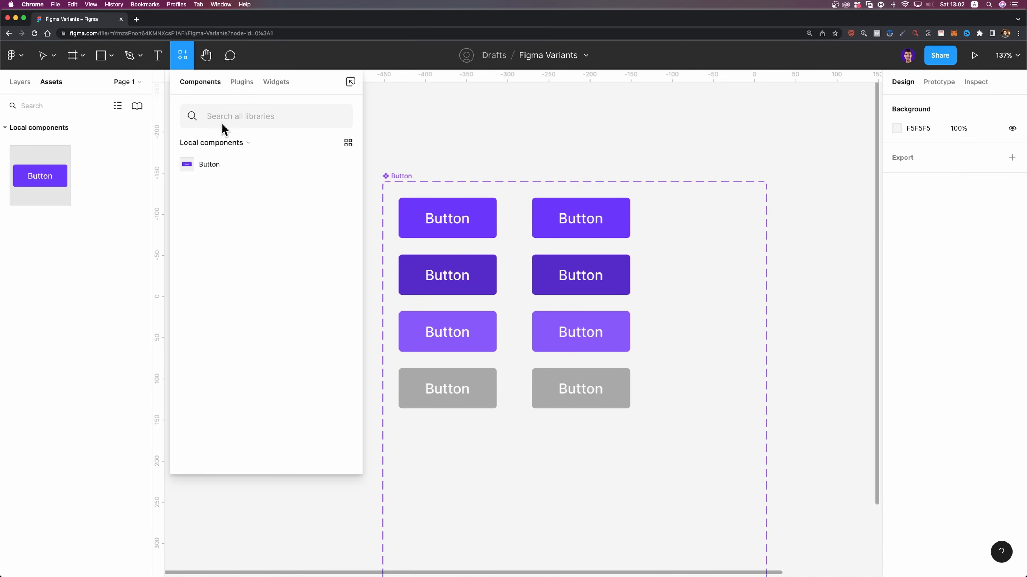
click(247, 82)
click(227, 167)
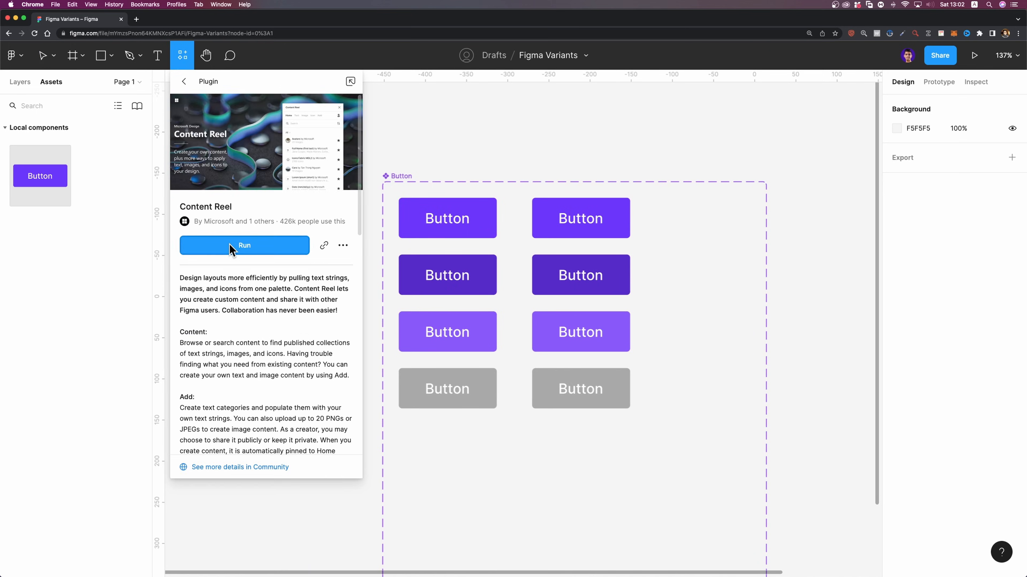
click(229, 246)
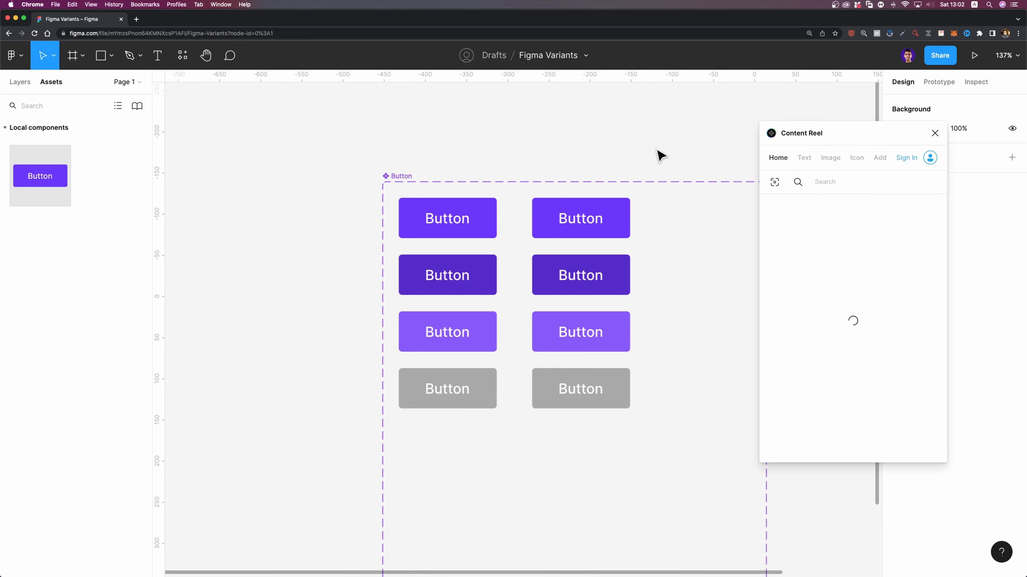
- Insert the 24 px checkmark icon from Content Reel's Fluent Icons - Filled collection onto the canvas
click(853, 164)
click(851, 285)
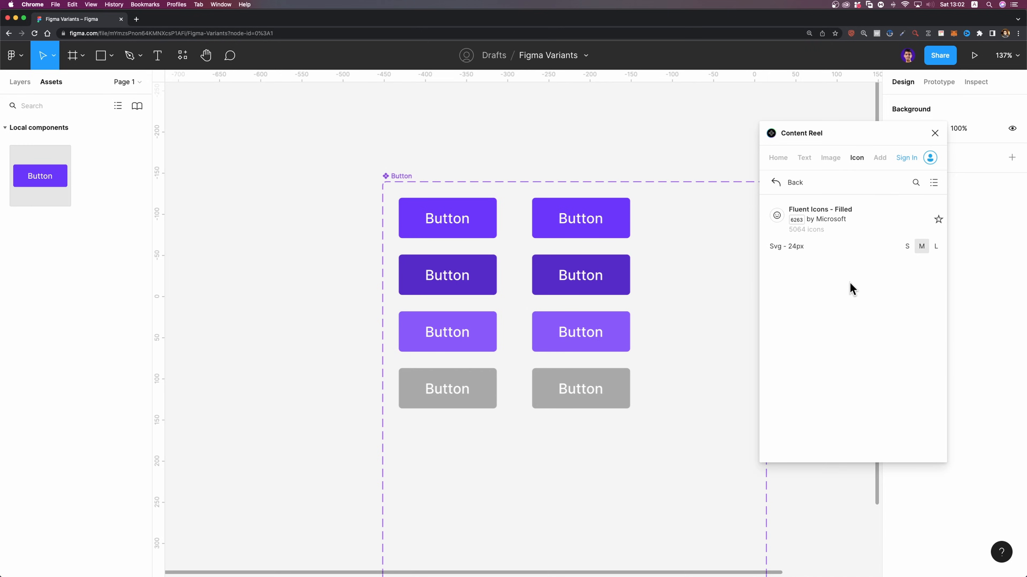
drag(776, 288, 733, 287)
drag(228, 245, 229, 246)
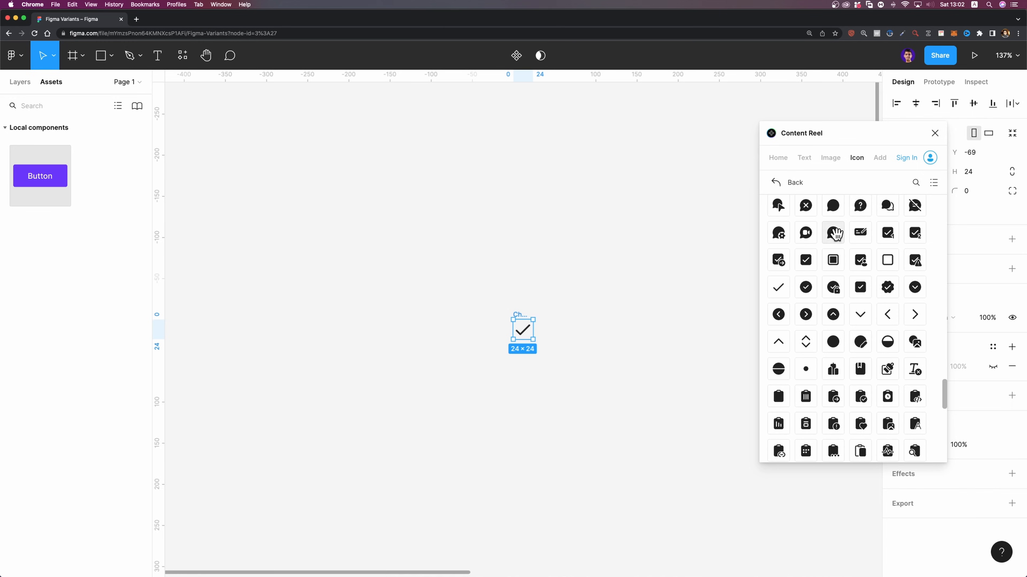
- Search the Fluent Icons - Filled collection for "Home" and insert the filled house icon
scroll(855, 307, up, 5)
scroll(853, 306, up, 10)
scroll(853, 306, up, 7)
click(914, 184)
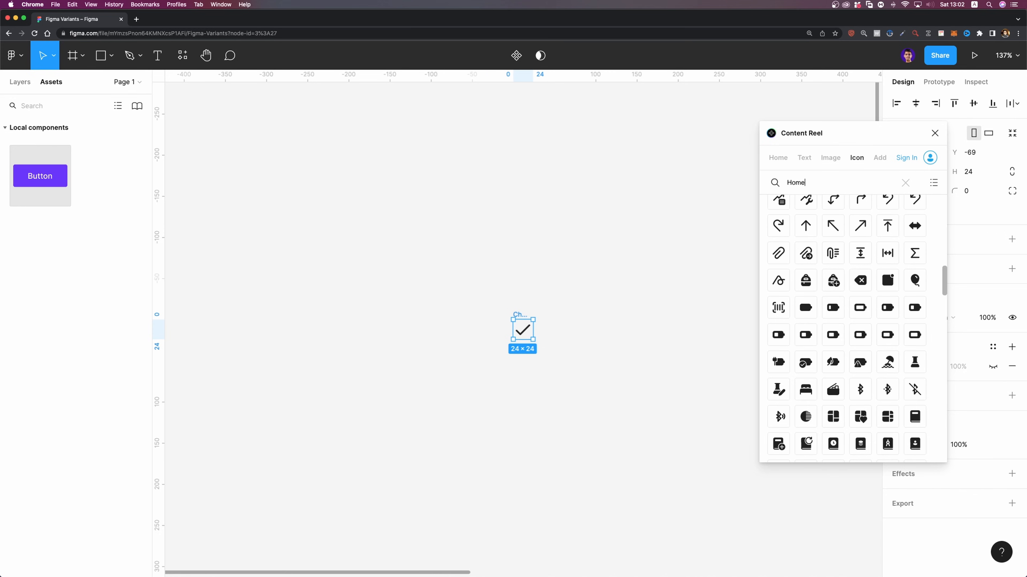
text(Home)
key(Return)
click(778, 272)
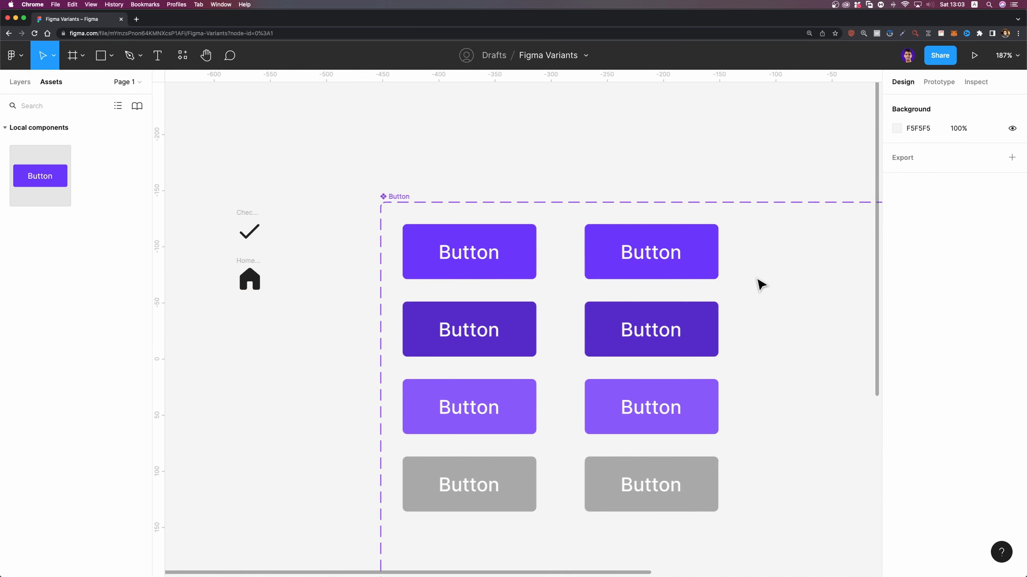
- Try placing the original checkmark icon inside the second column's top button, and undo the placement
scroll(758, 286, down, 3)
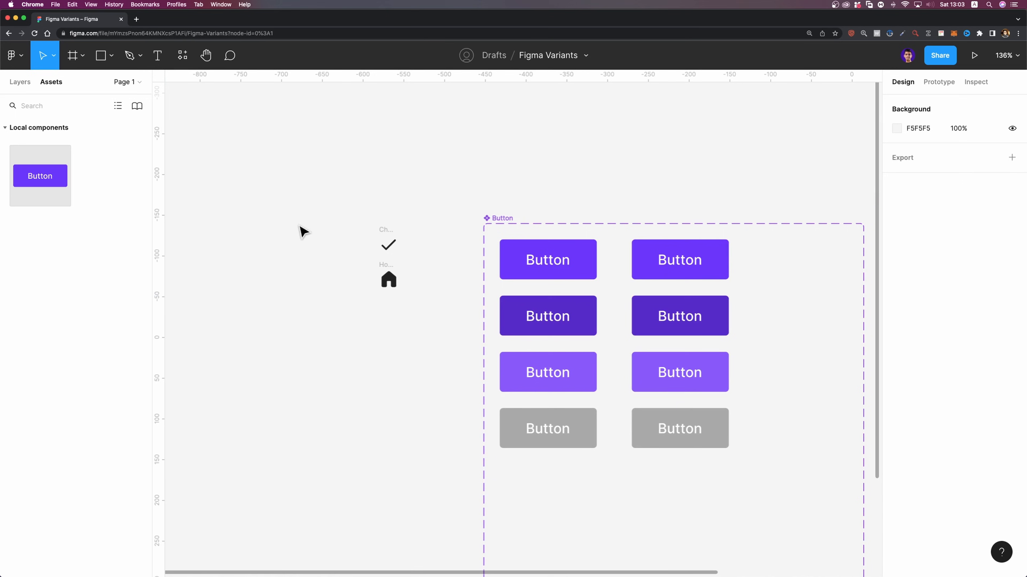
click(386, 242)
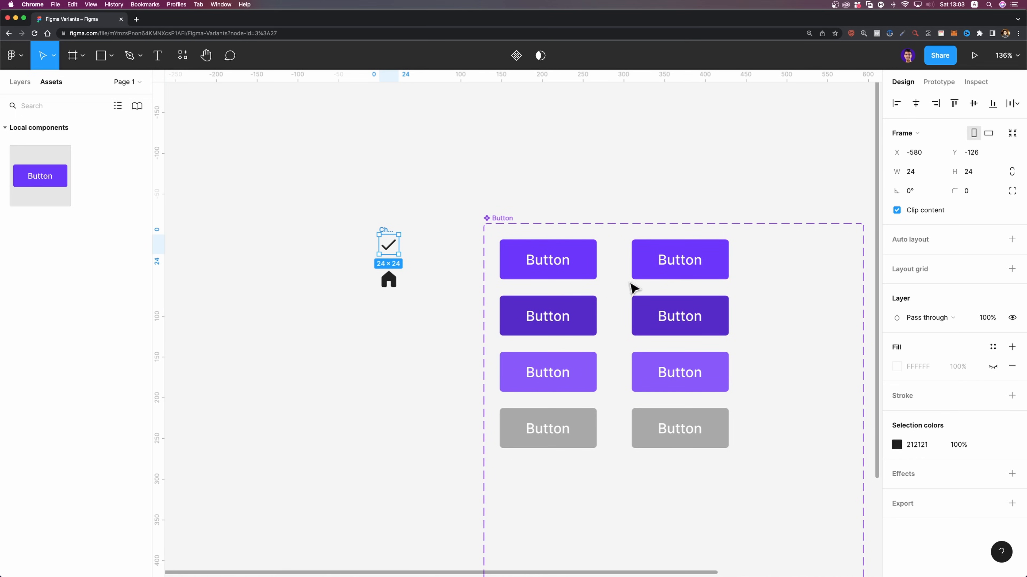
click(12, 84)
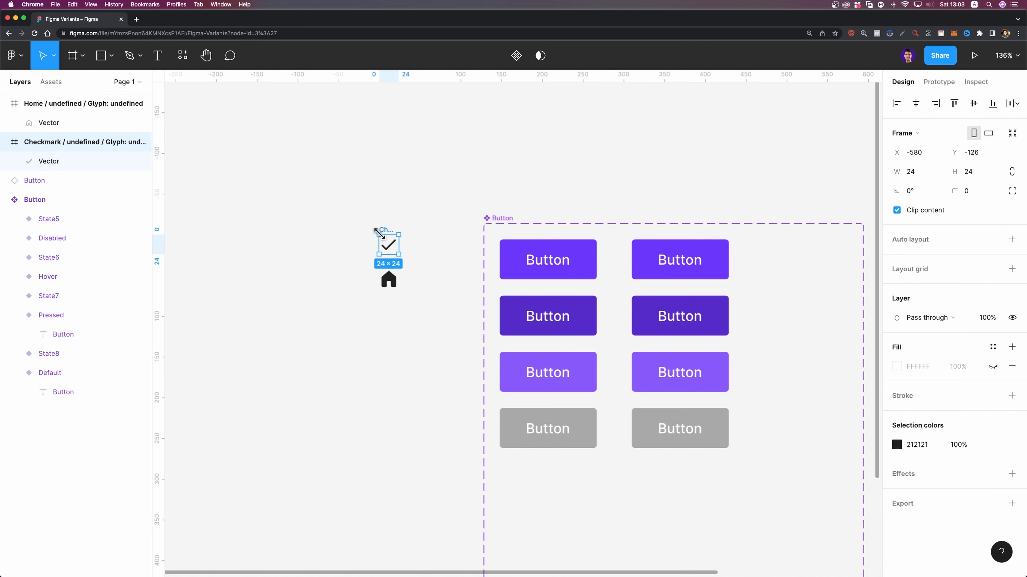
drag(376, 233, 656, 264)
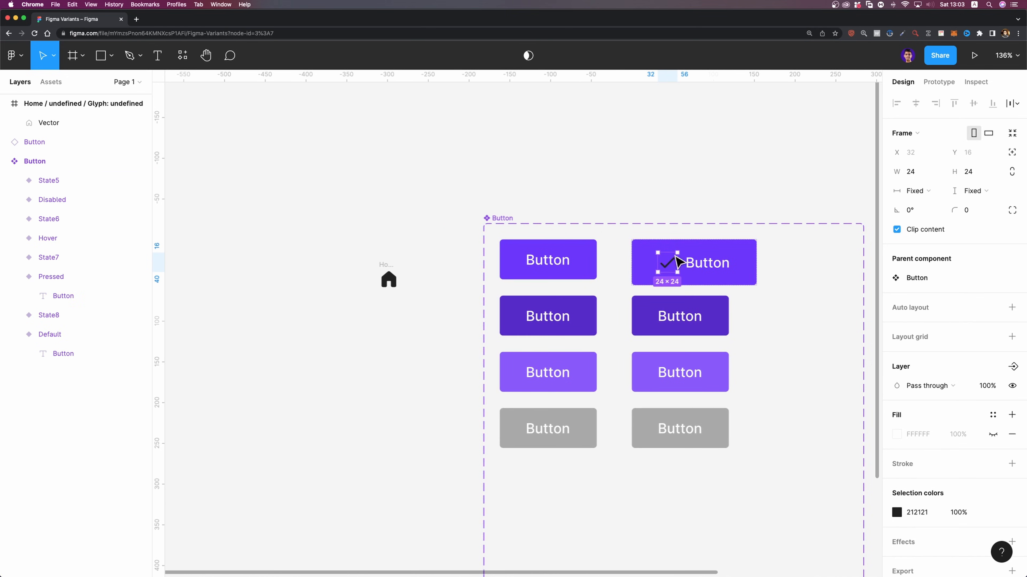
key(super+z)
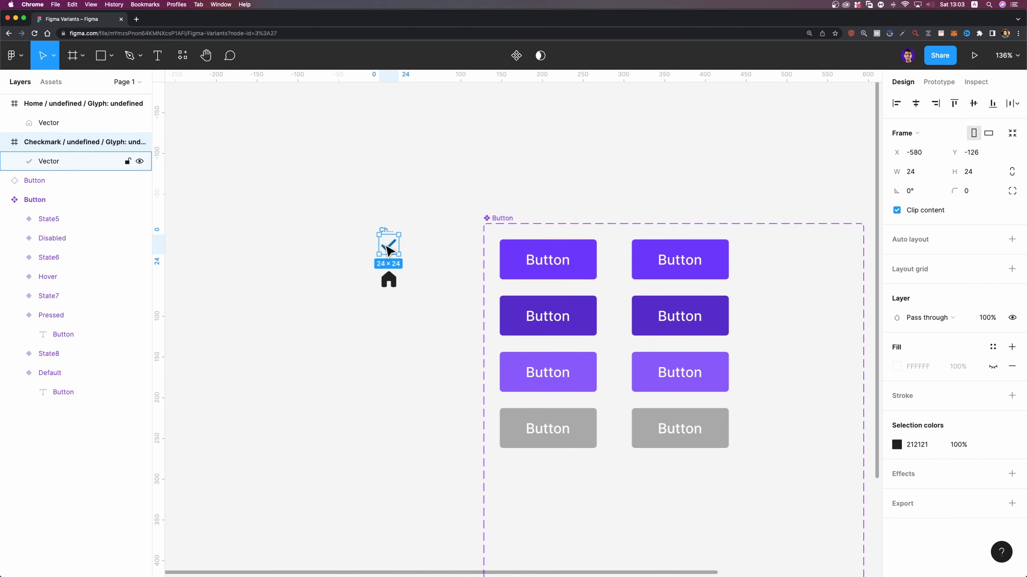
- Duplicate the checkmark icon, try putting the copy inside the second column's top button, and undo that placement
key(super+d)
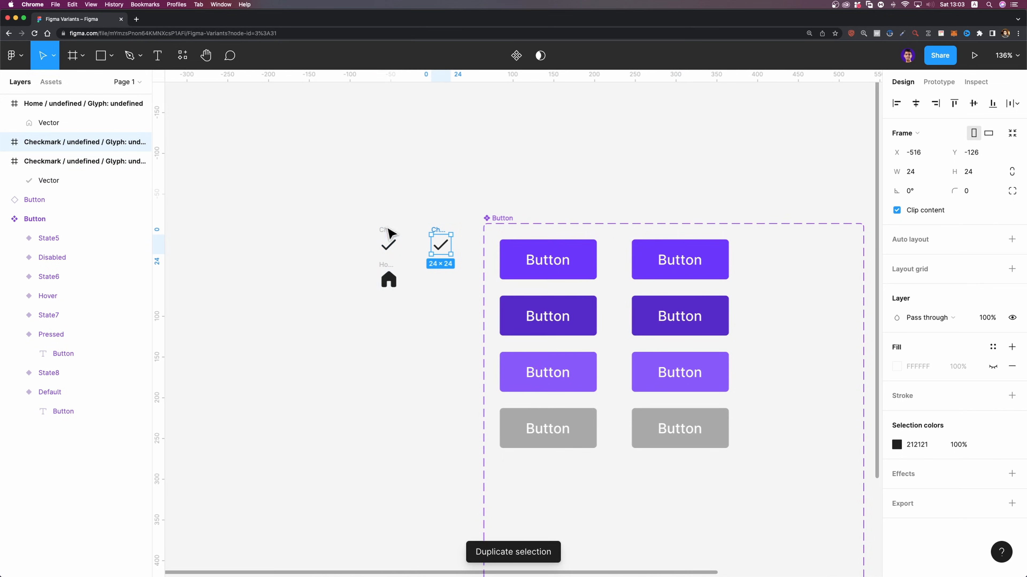
drag(440, 252, 651, 263)
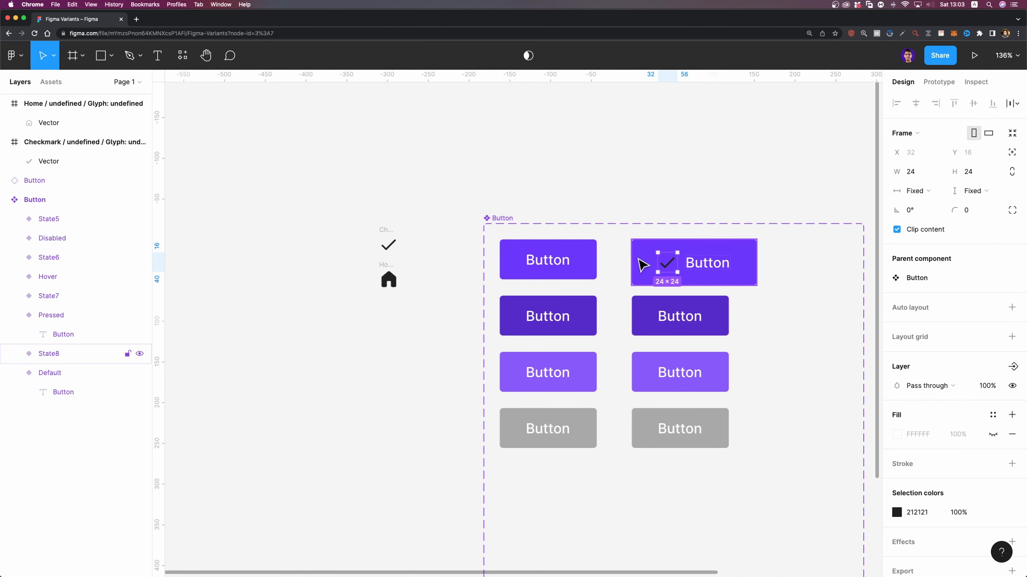
key(super+z)
- Set the second column's top variant to Fixed height and put the checkmark copy in front of its label
click(717, 254)
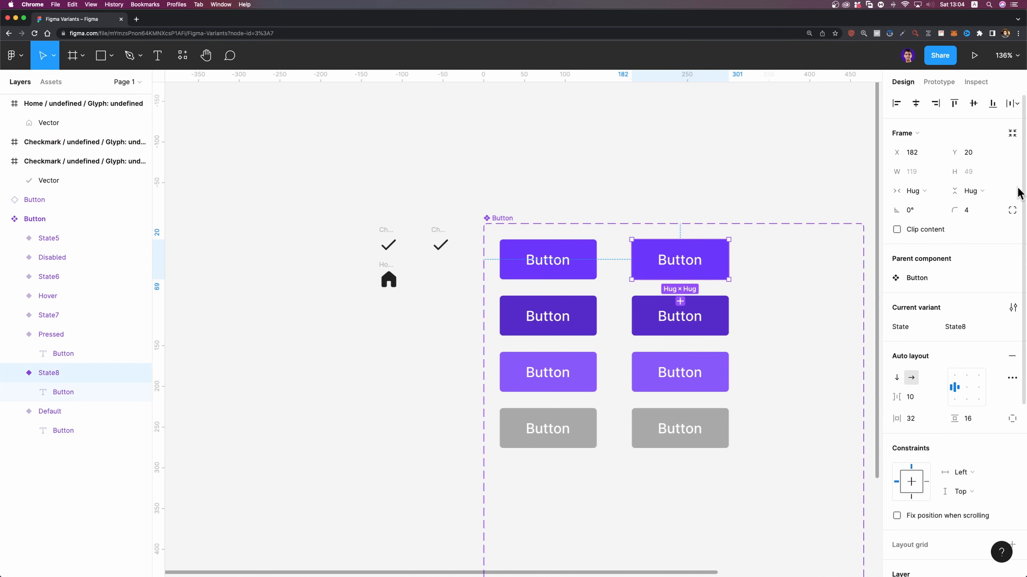
click(976, 198)
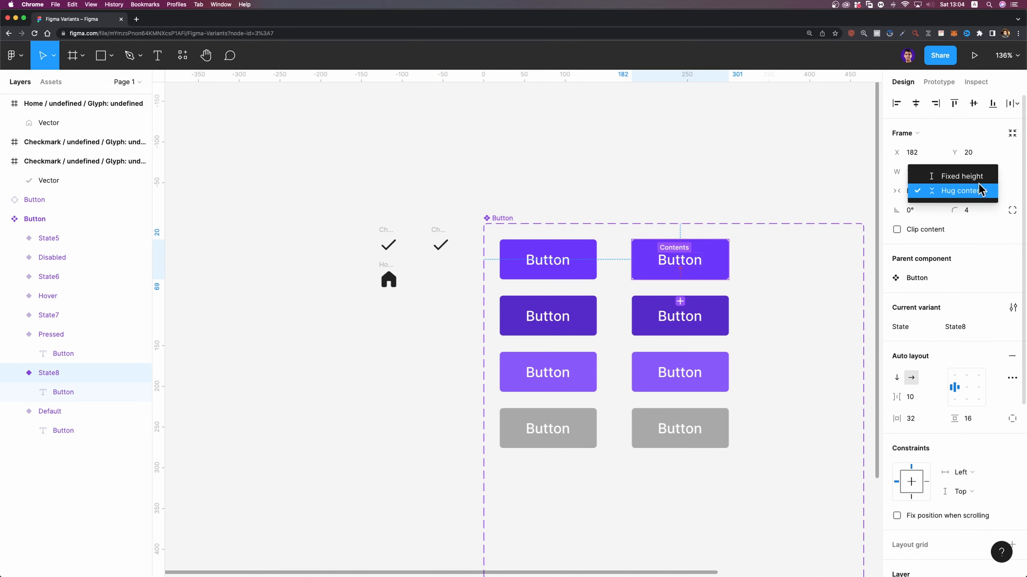
click(978, 180)
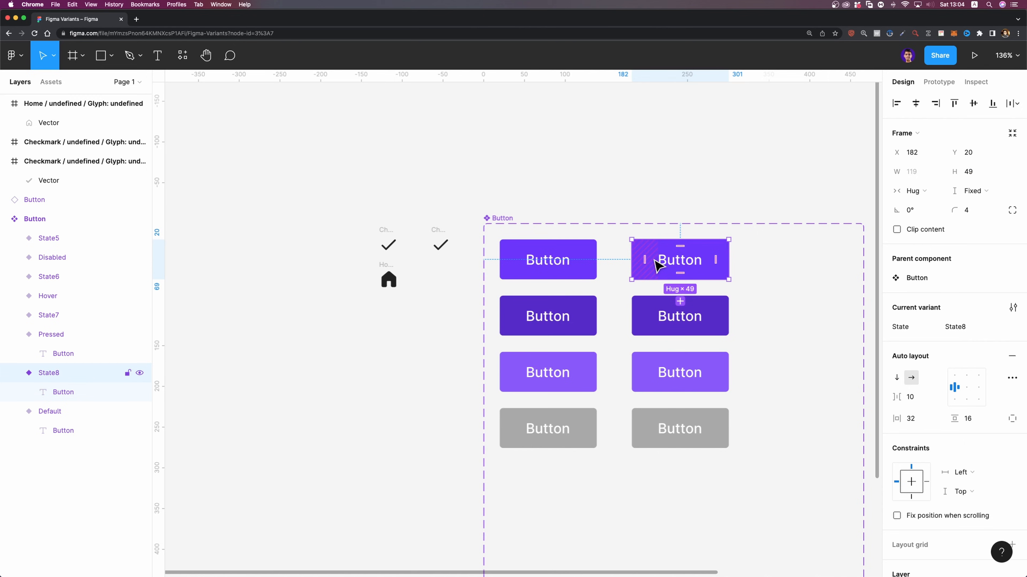
click(439, 240)
drag(439, 240, 655, 258)
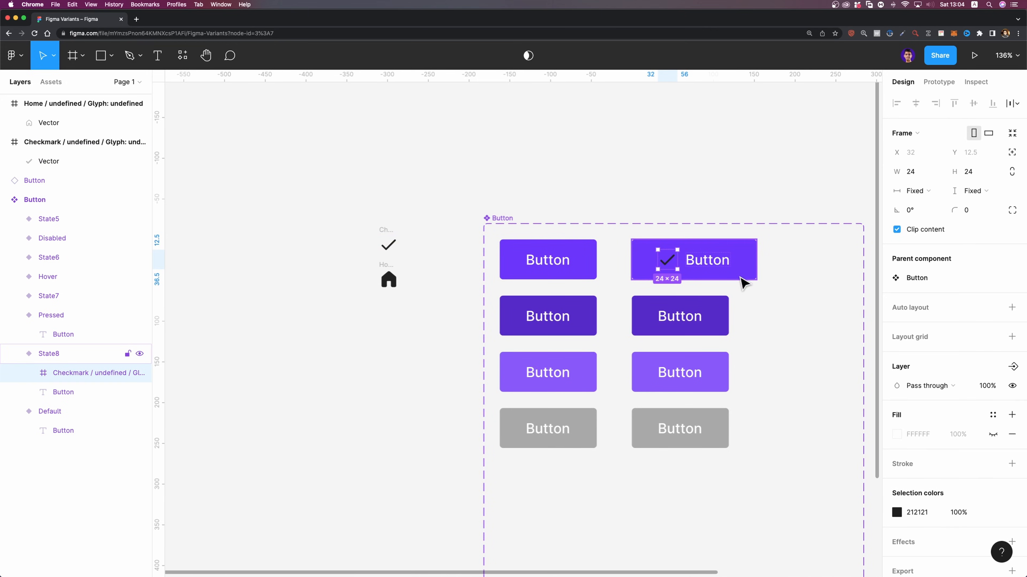
- Set the three lower variants in the second column to Fixed height
click(717, 324)
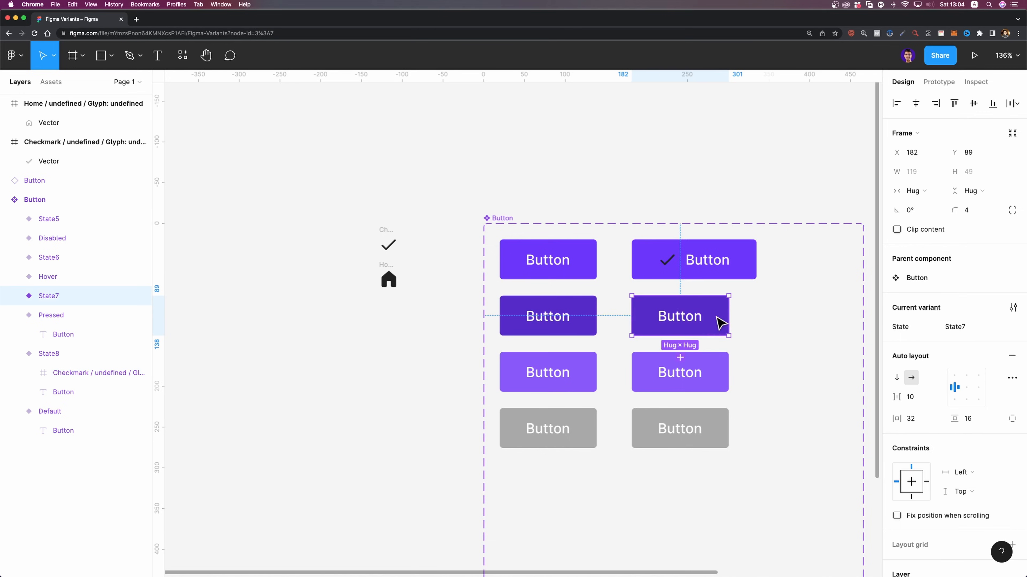
shift+click(712, 378)
shift+click(703, 437)
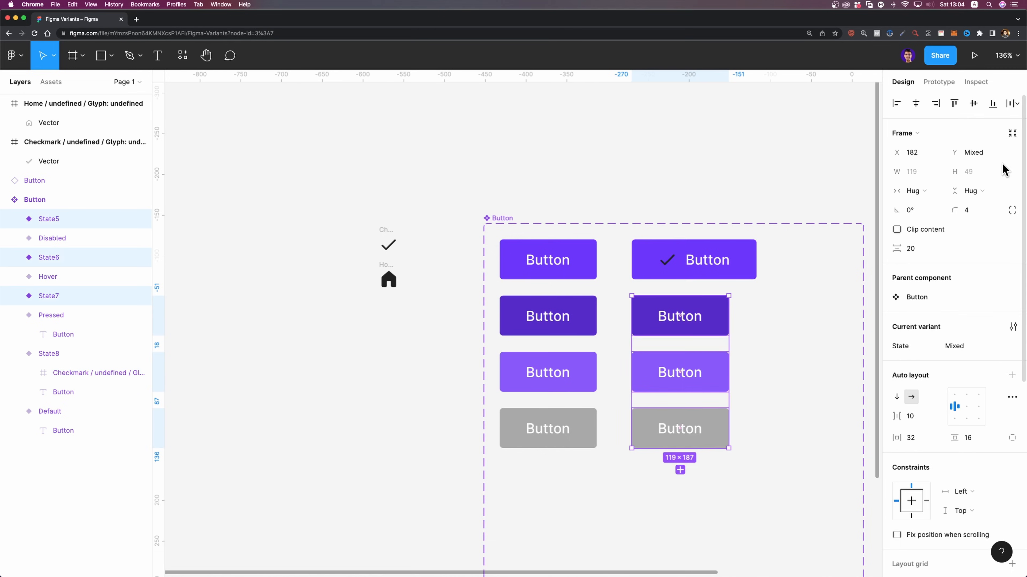
click(983, 191)
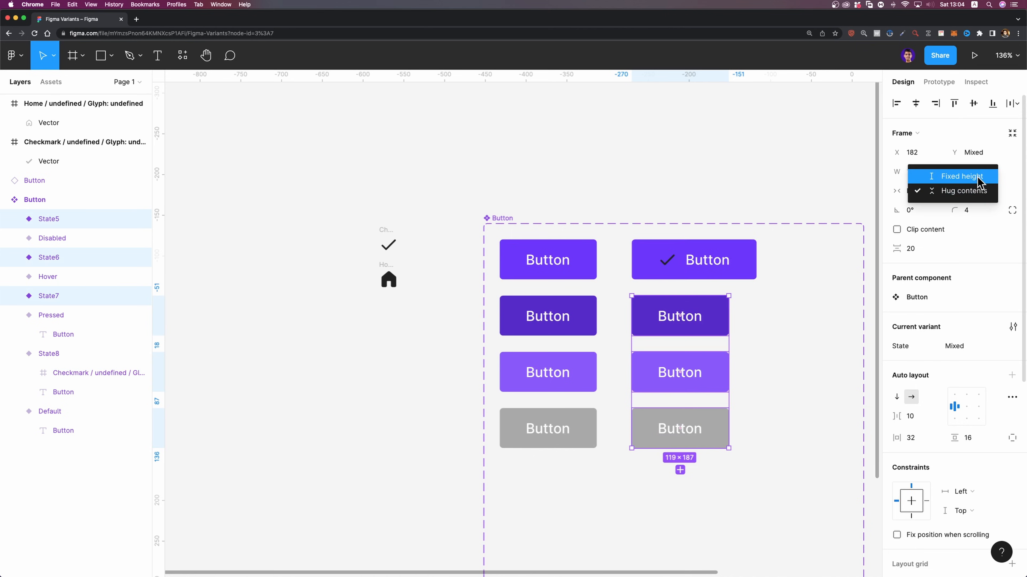
click(962, 176)
- Recolor the checkmark inside the second column's top button to white
click(638, 265)
scroll(637, 265, right, 1)
click(638, 265)
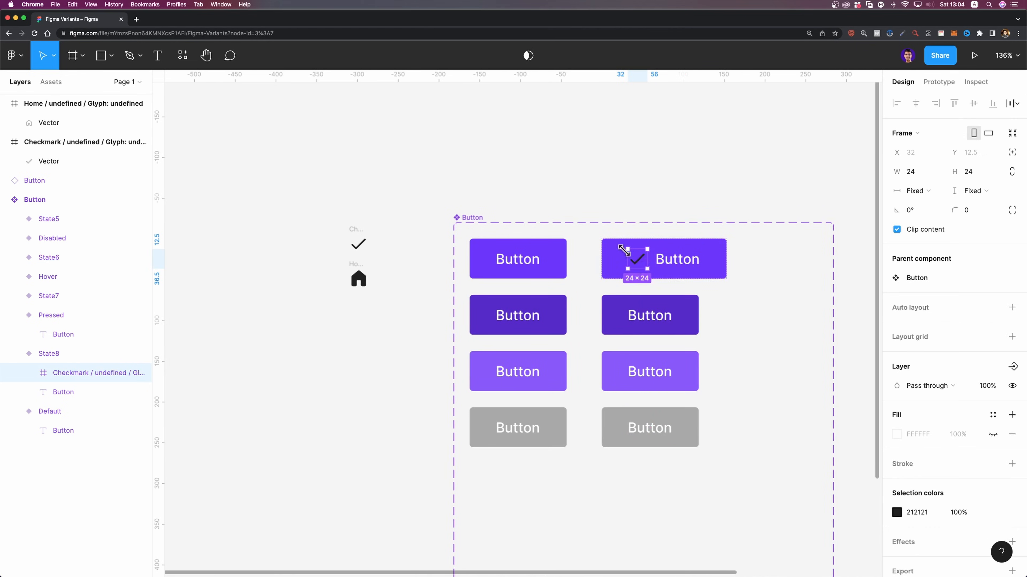
scroll(905, 453, down, 2)
click(898, 474)
drag(829, 382, 694, 241)
- Set the spacing between the checkmark and label in the second column's top variant to 8
click(706, 254)
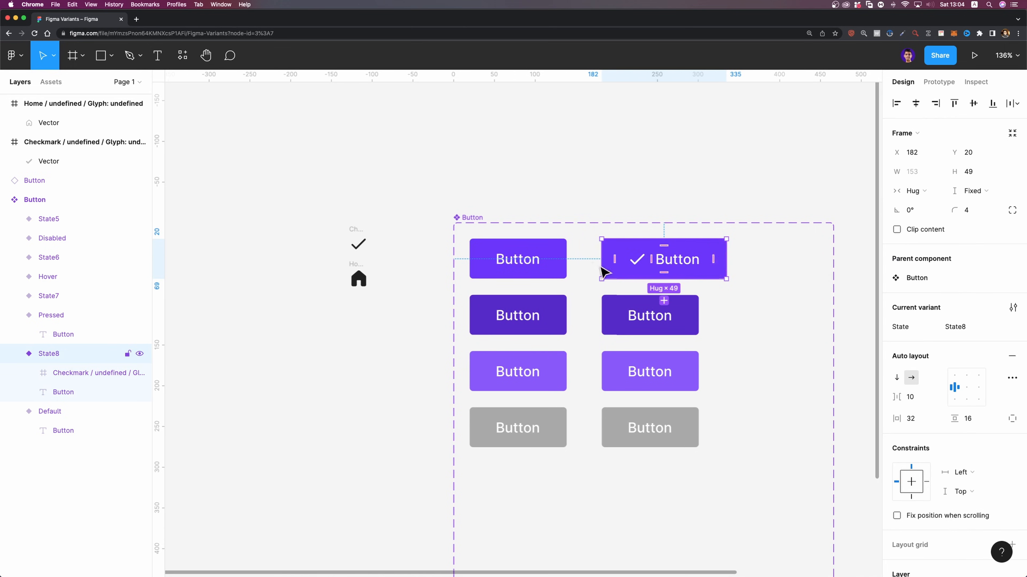
scroll(901, 330, down, 3)
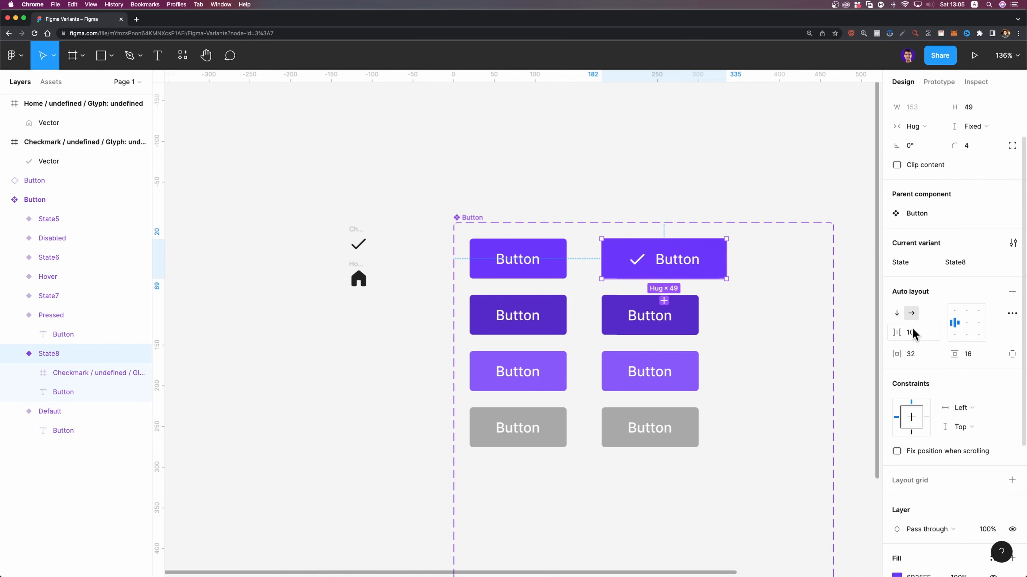
click(913, 334)
text(8)
key(Return)
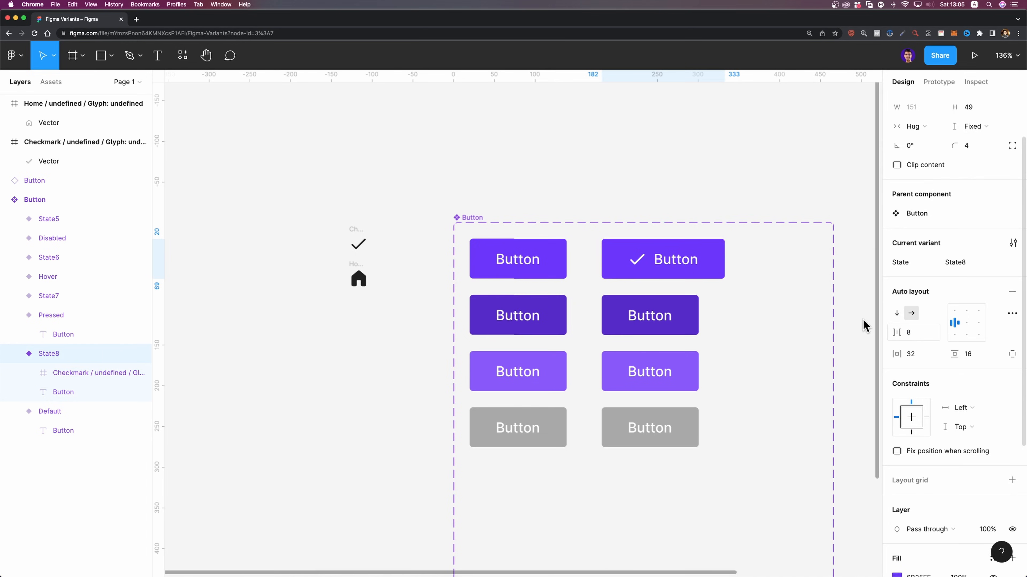
- Set the auto layout item spacing of the three lower variants in the second column to 8
click(687, 317)
shift+click(681, 377)
shift+click(668, 432)
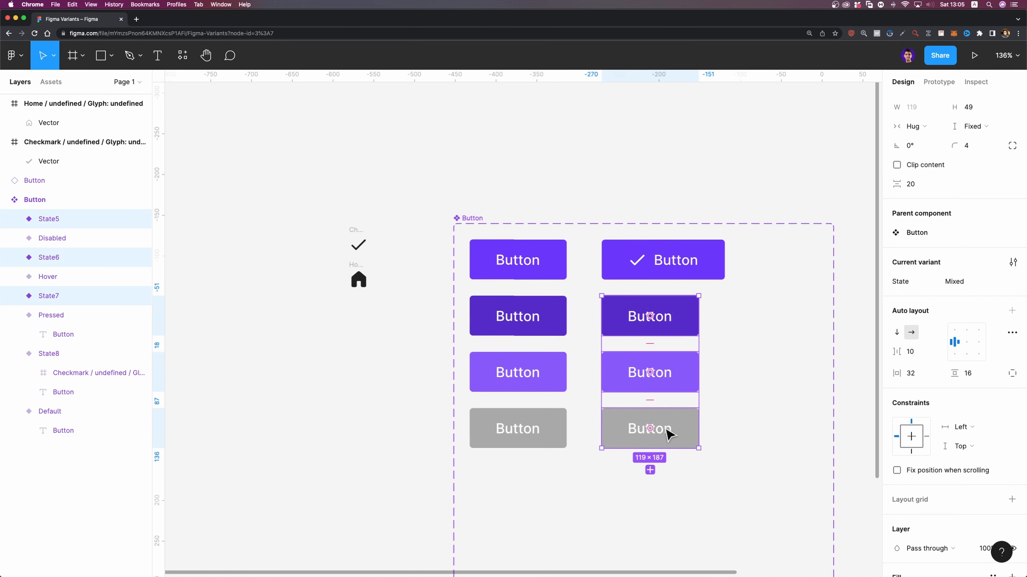
click(913, 351)
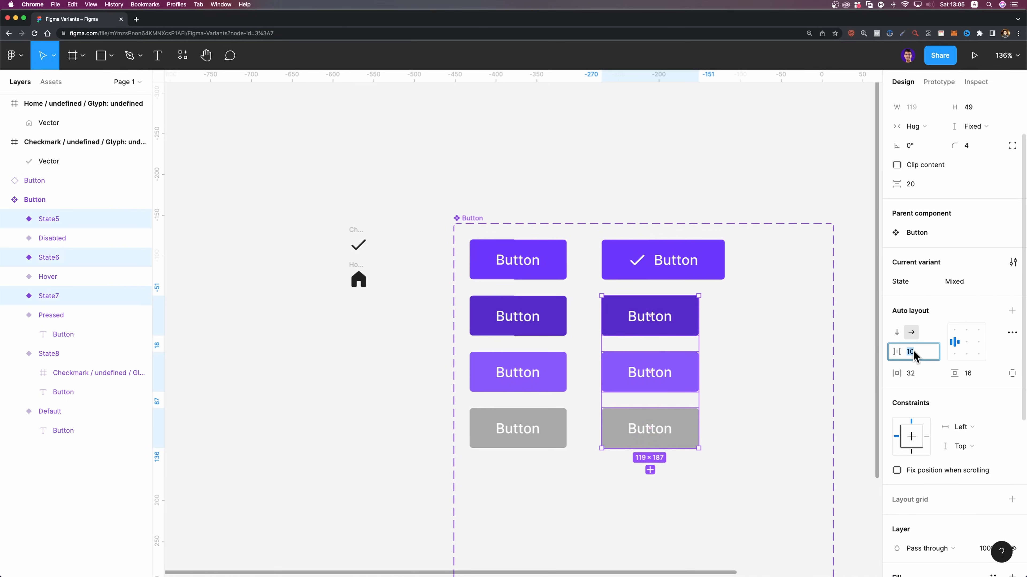
- Copy the white checkmark from the second column's top variant into the three variants below it, placing it in front of each label
click(649, 265)
click(639, 258)
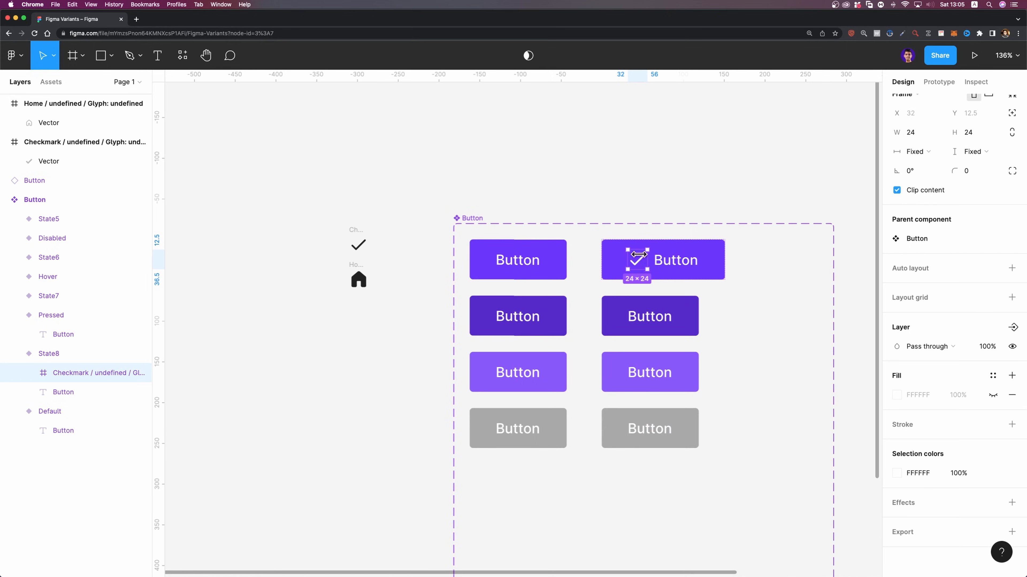
key(super+c)
click(629, 324)
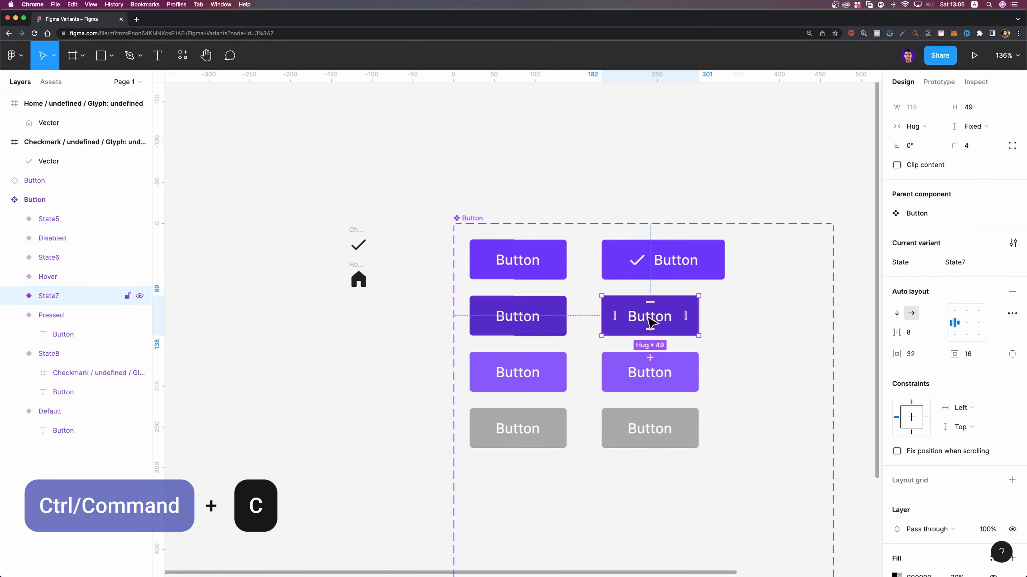
shift+click(685, 382)
shift+click(690, 430)
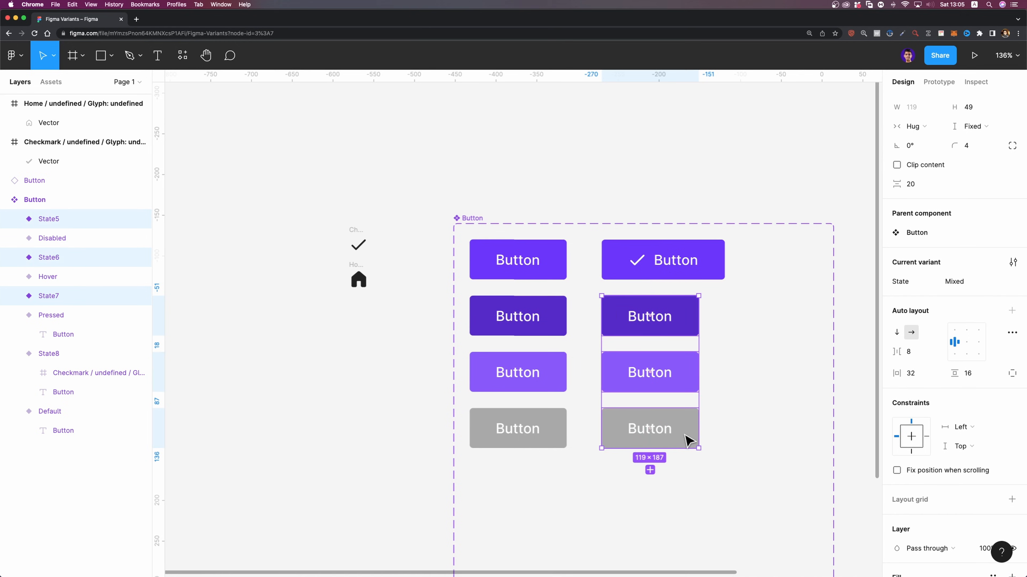
key(super+v)
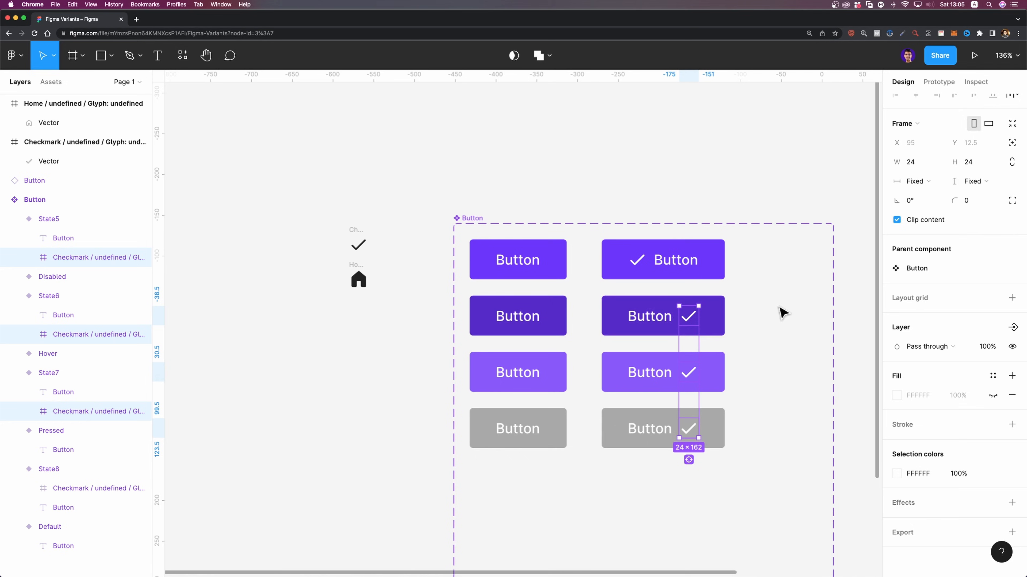
key(Left)
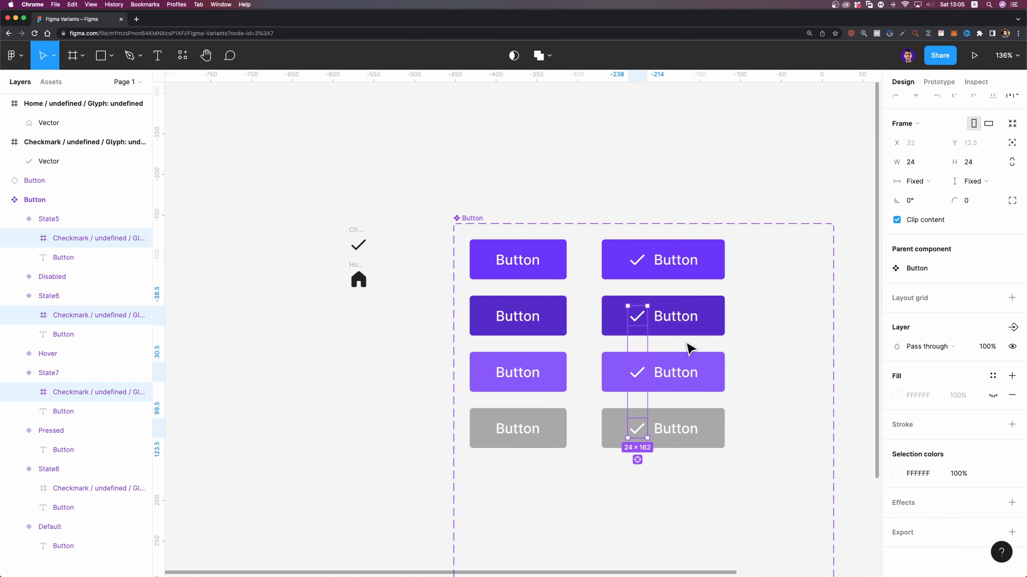
click(754, 333)
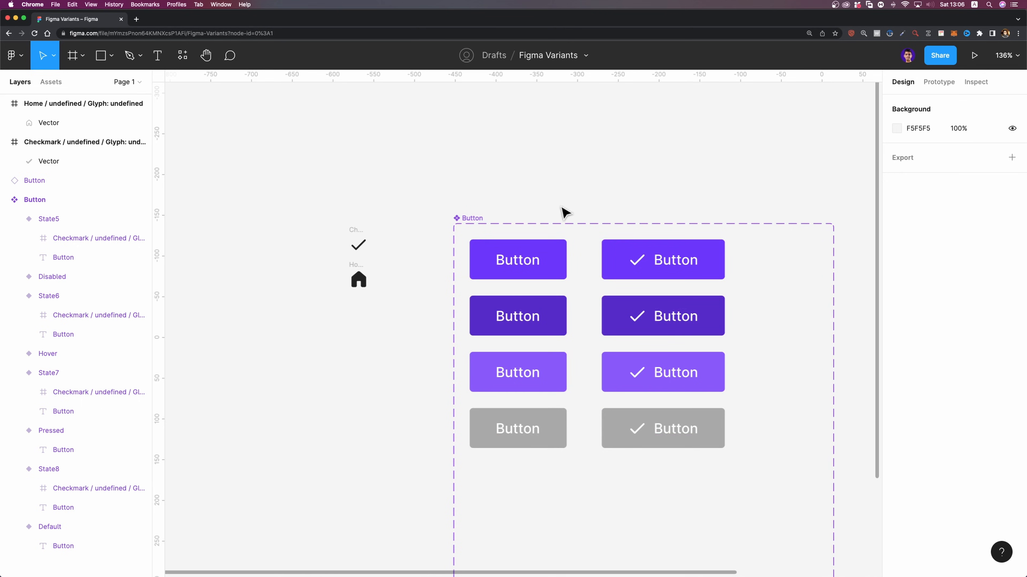
- Add a variant property named With Icon with the value True to the Button component set
click(473, 218)
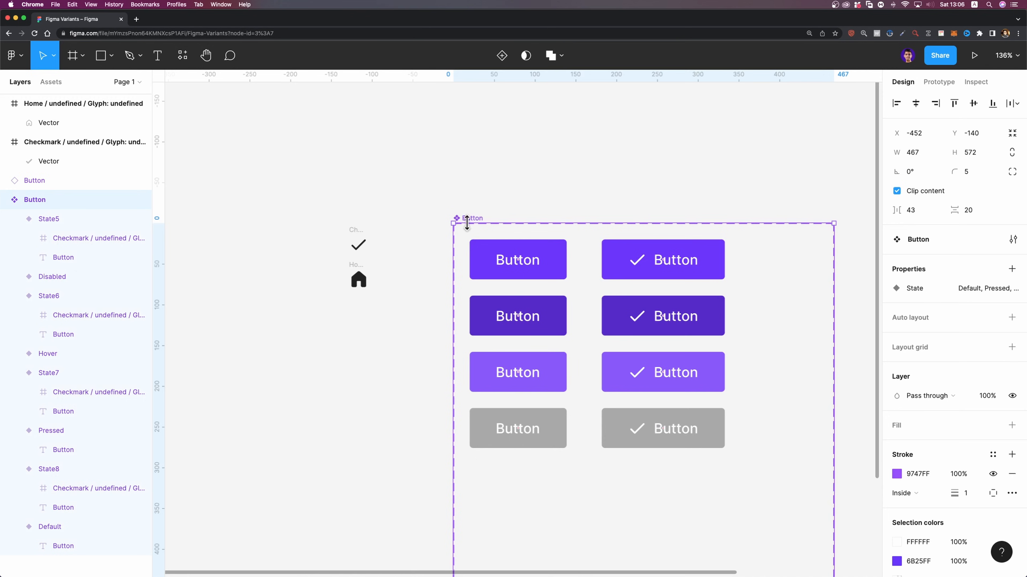
scroll(527, 218, right, 3)
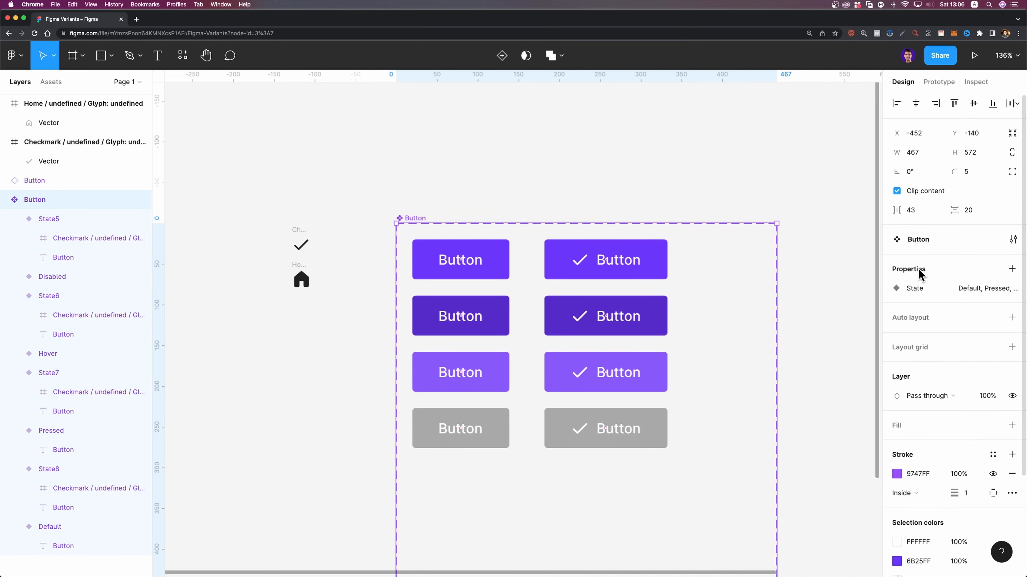
click(1011, 270)
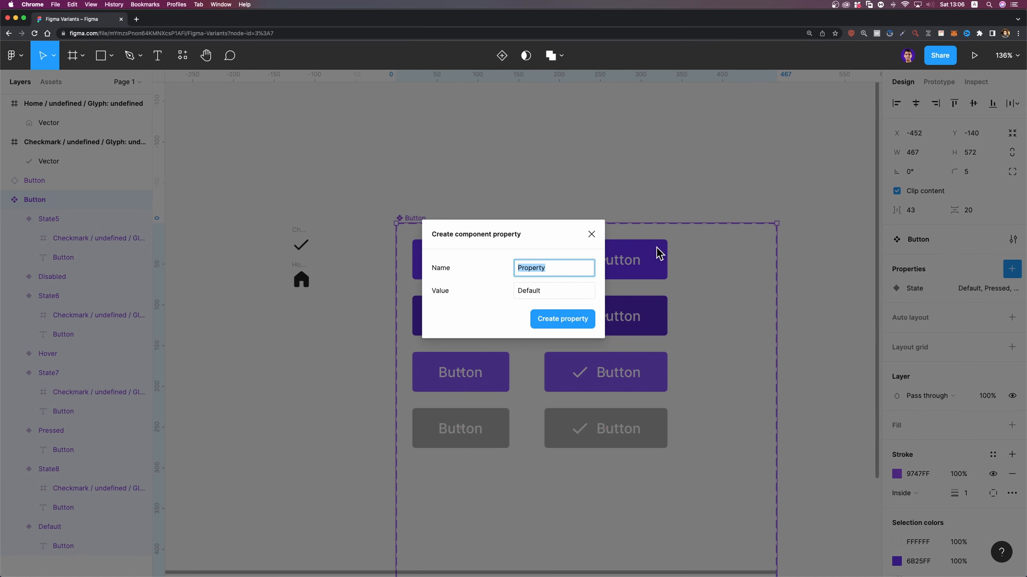
text(With Icon)
key(Tab)
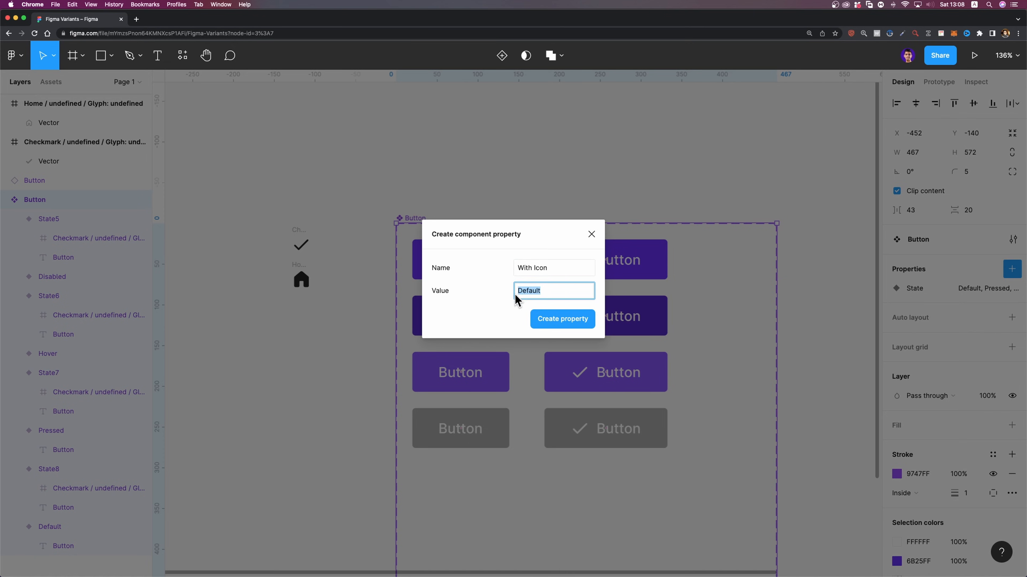
text(True)
click(560, 323)
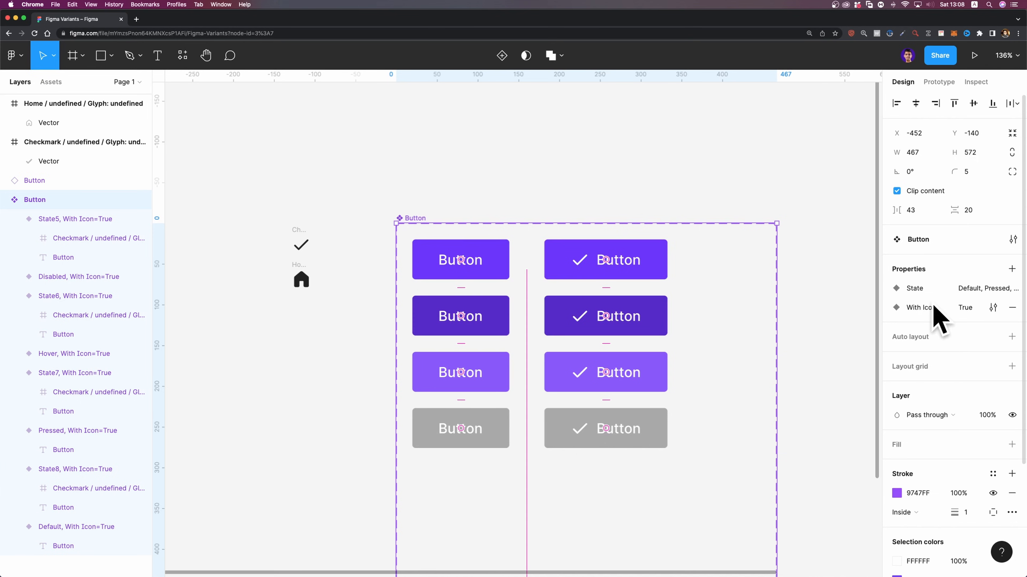
- Set the With Icon value of the four icon-free variants in the first column to False
click(487, 253)
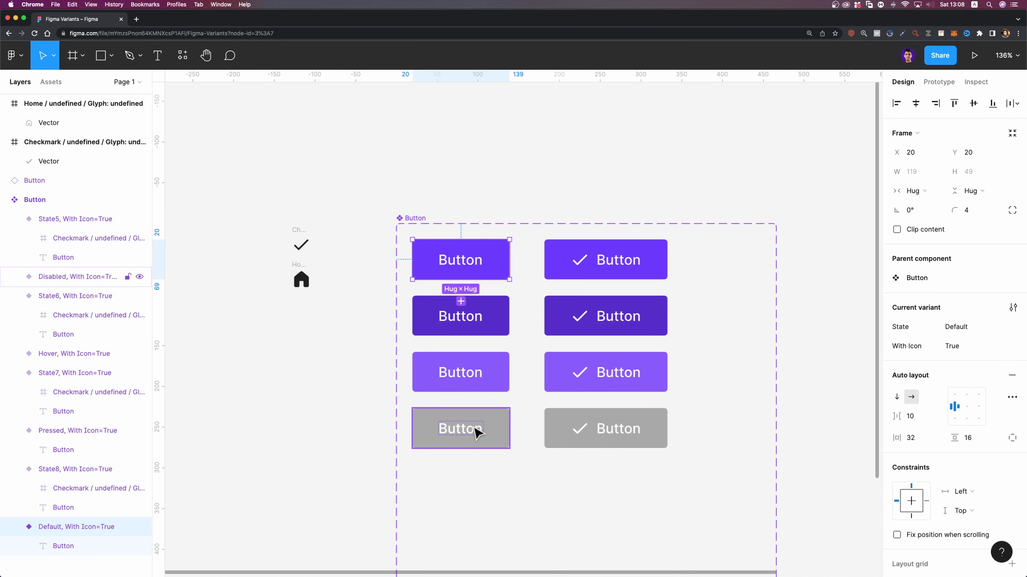
shift+click(493, 316)
shift+click(485, 376)
shift+click(485, 428)
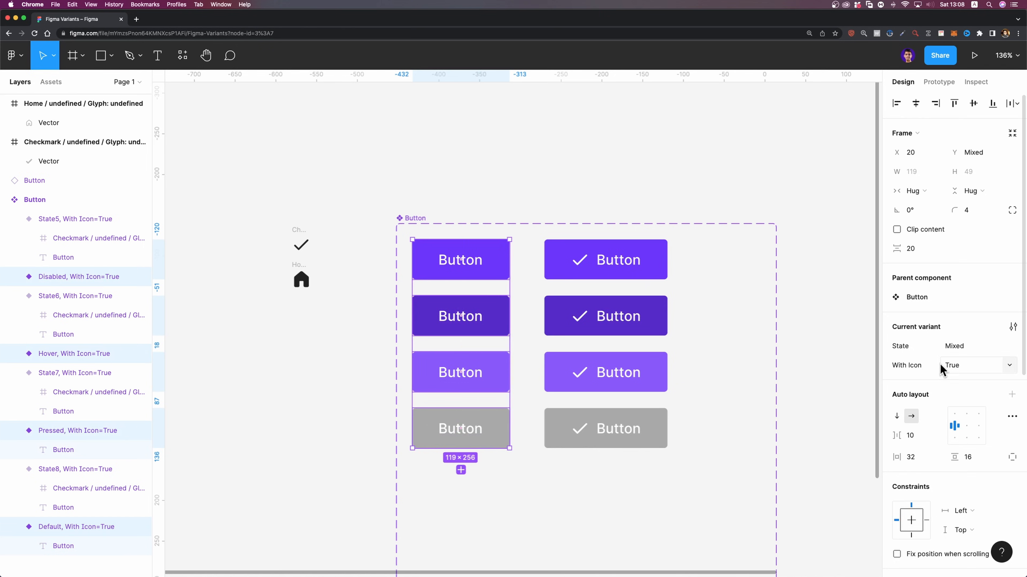
click(971, 368)
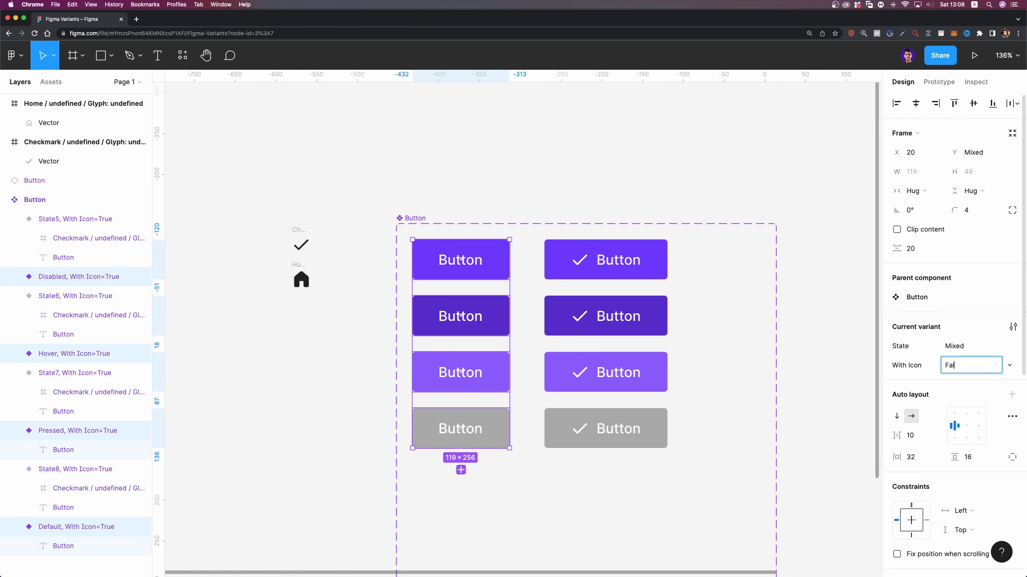
text(False)
click(585, 260)
- Set the State of the second column's top variant to Default and of the one below it to Pressed
click(597, 320)
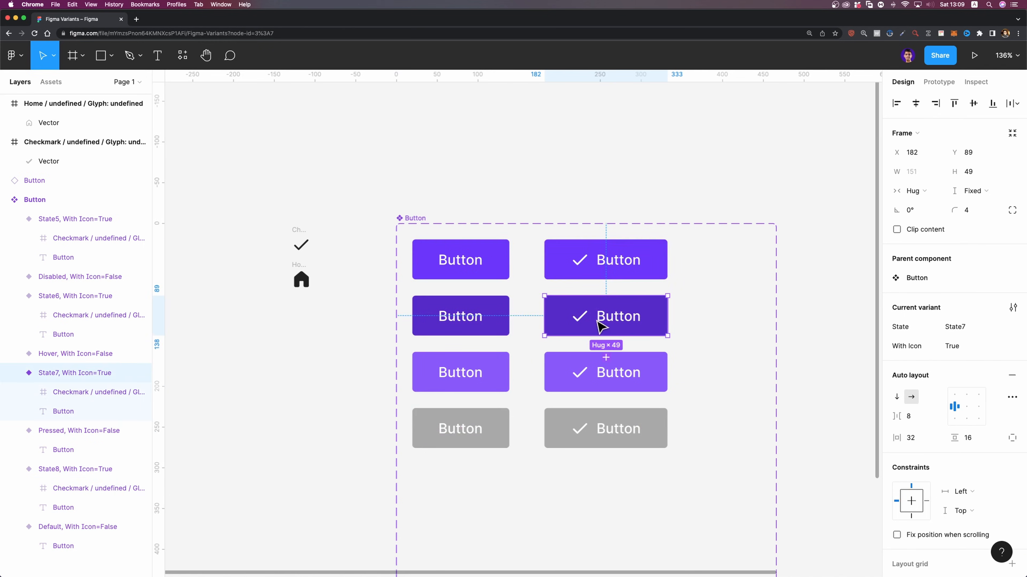
click(591, 377)
click(601, 426)
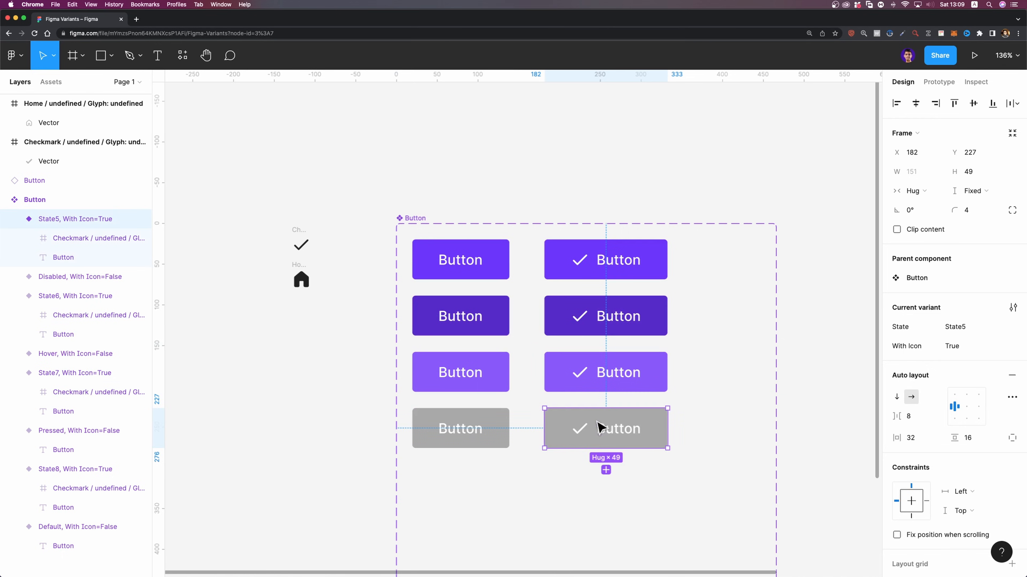
click(649, 265)
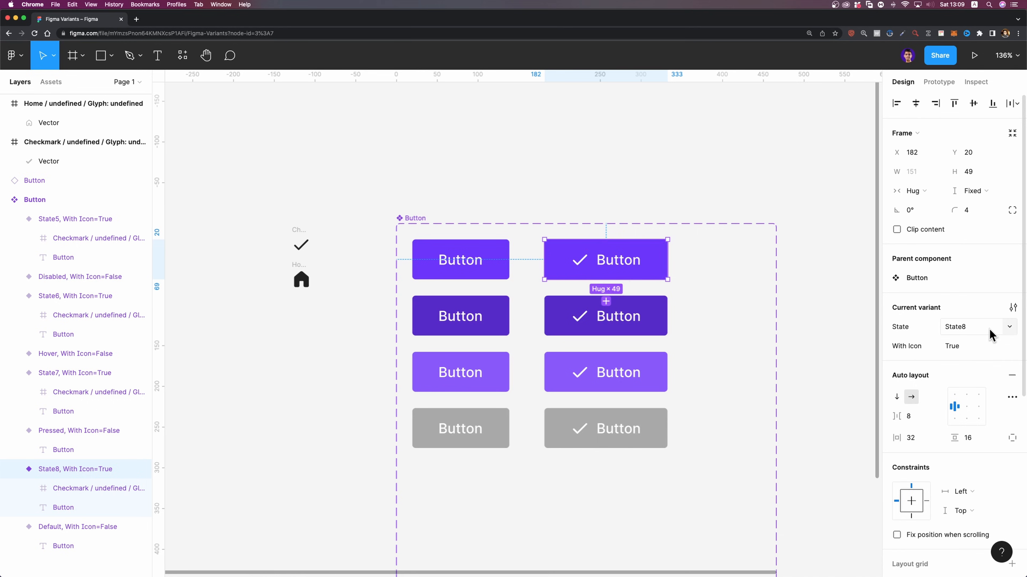
click(1008, 327)
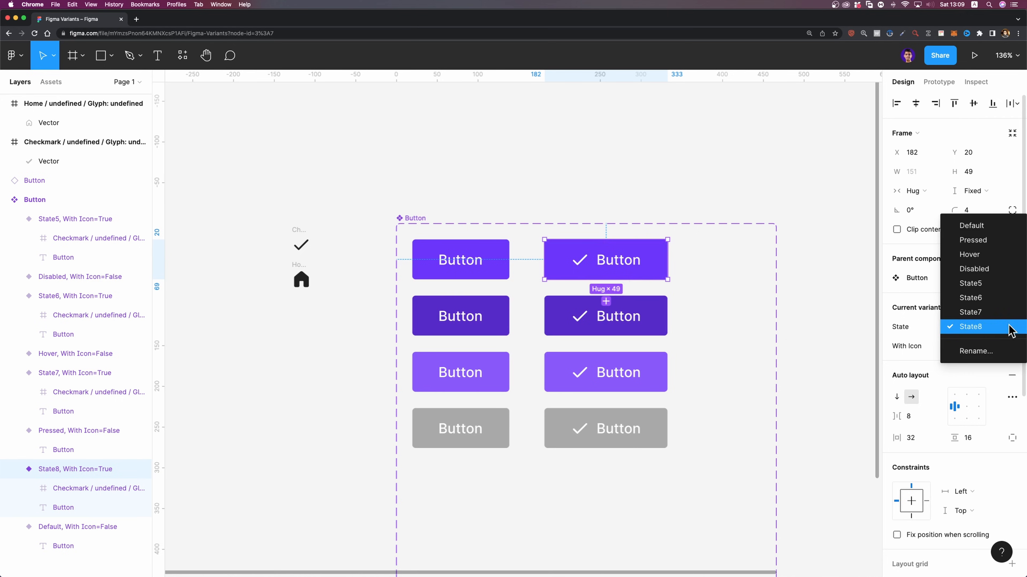
click(989, 227)
click(556, 334)
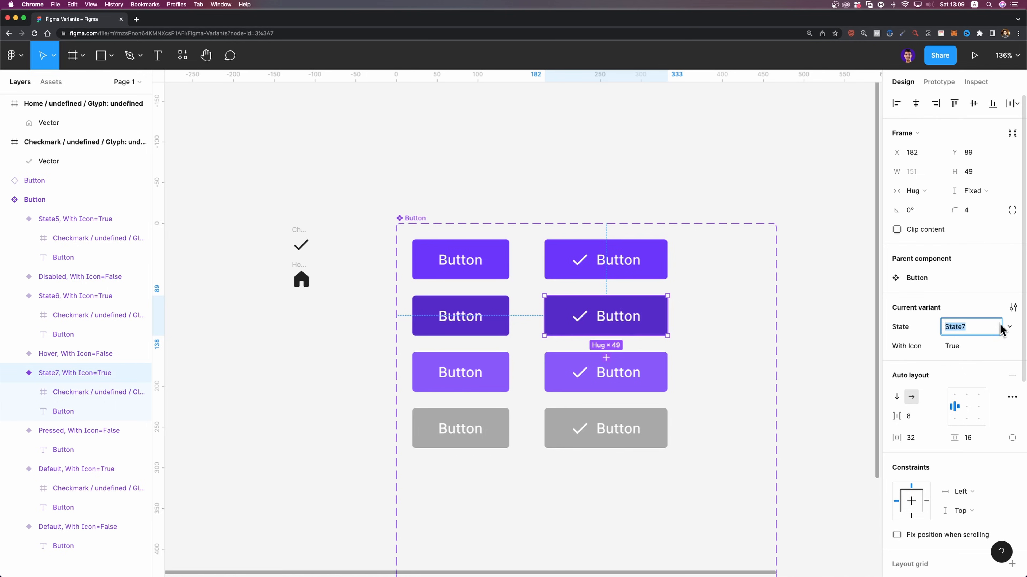
click(998, 327)
click(986, 255)
- Set the State of the second column's third variant to Hover and of the gray variant to Disabled
click(612, 380)
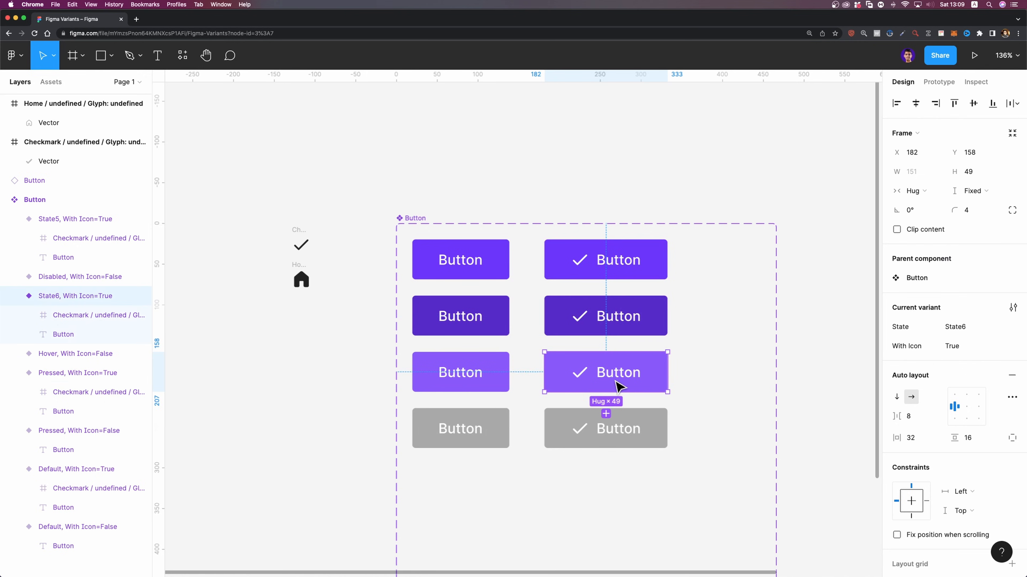
click(1006, 329)
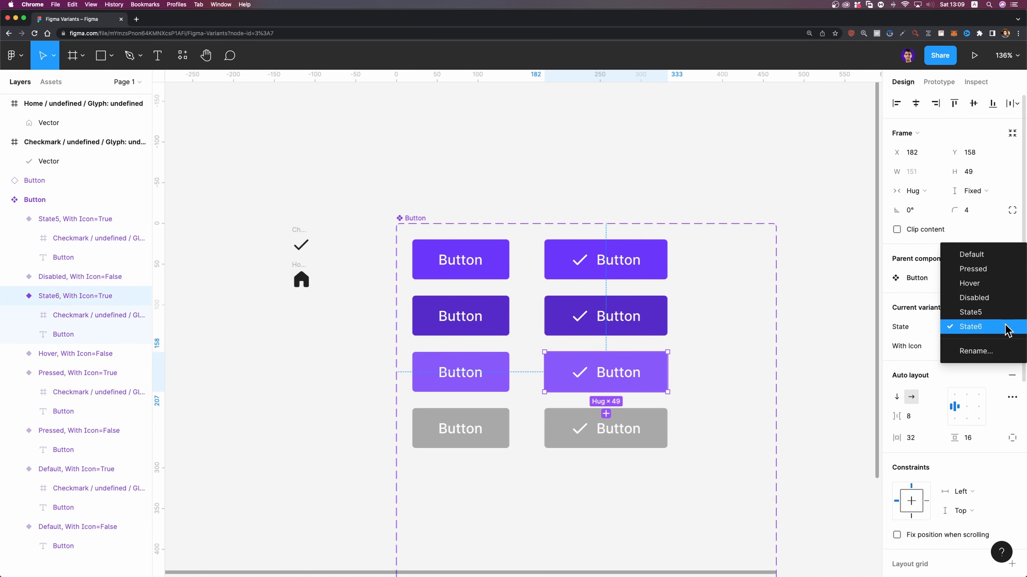
click(998, 283)
click(634, 423)
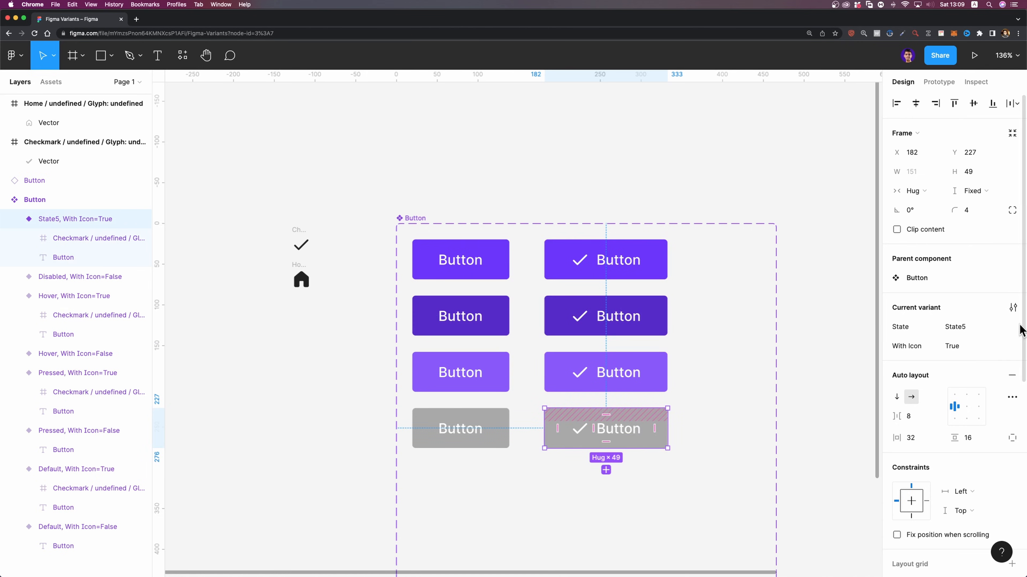
click(1006, 327)
click(1007, 313)
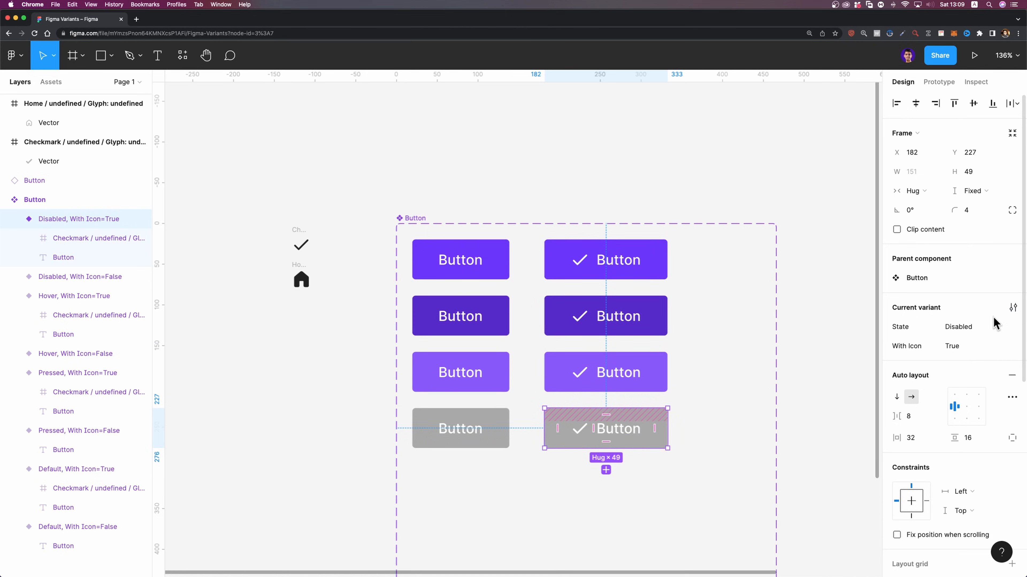
- Switch the separate button instance beside the component set to the Default state
scroll(679, 344, down, 5)
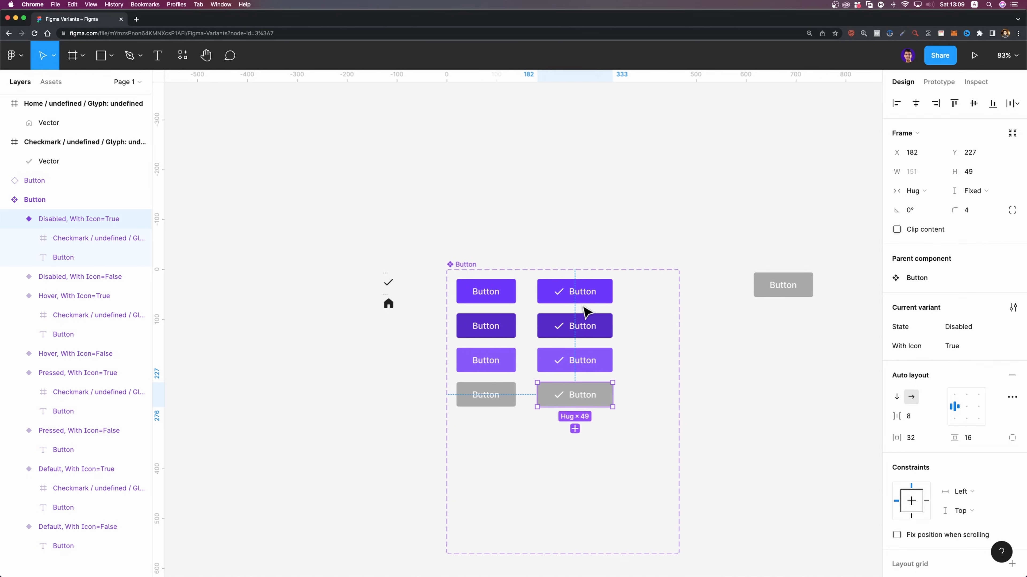
scroll(586, 311, right, 3)
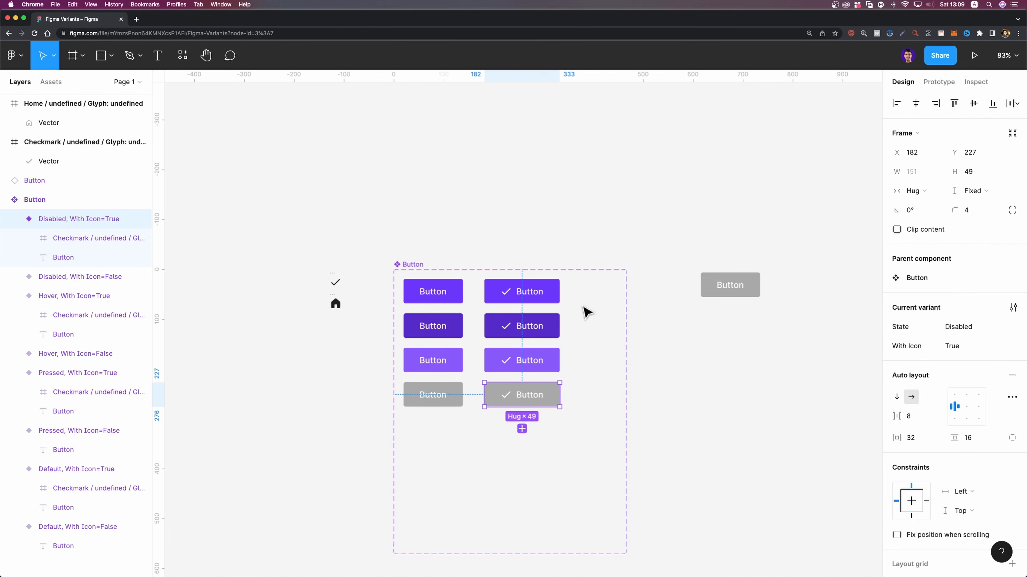
click(736, 292)
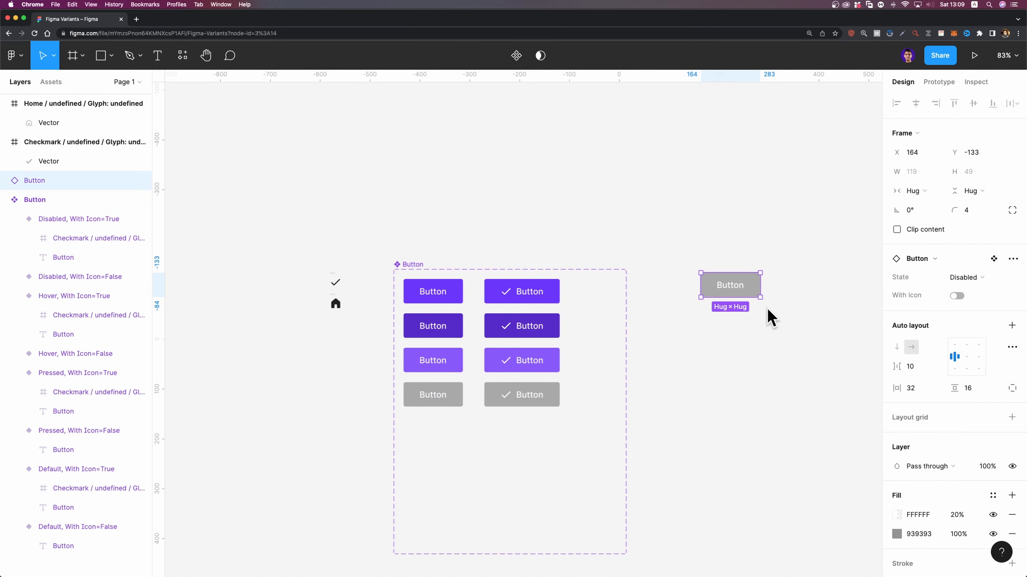
scroll(771, 317, up, 5)
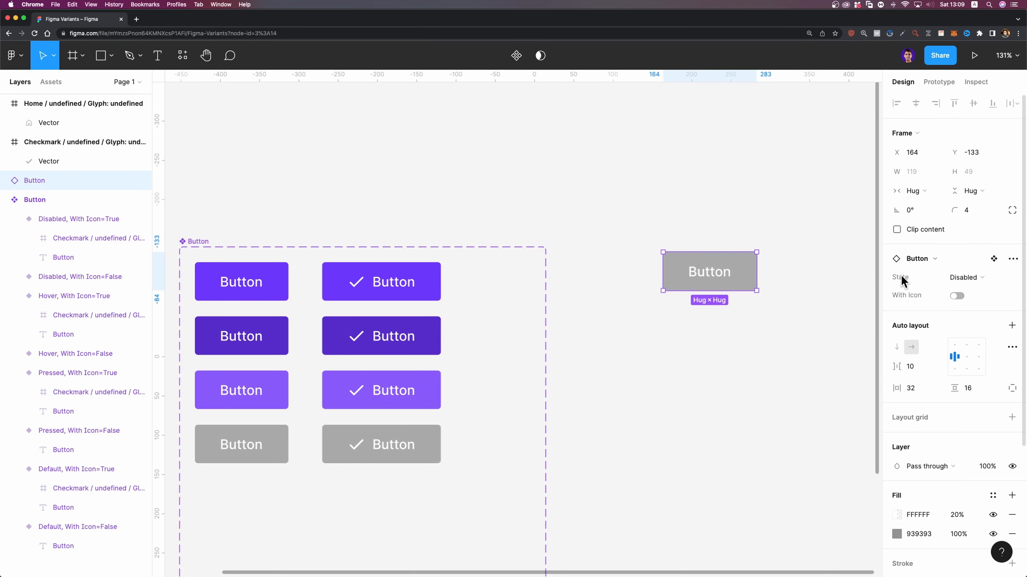
click(948, 282)
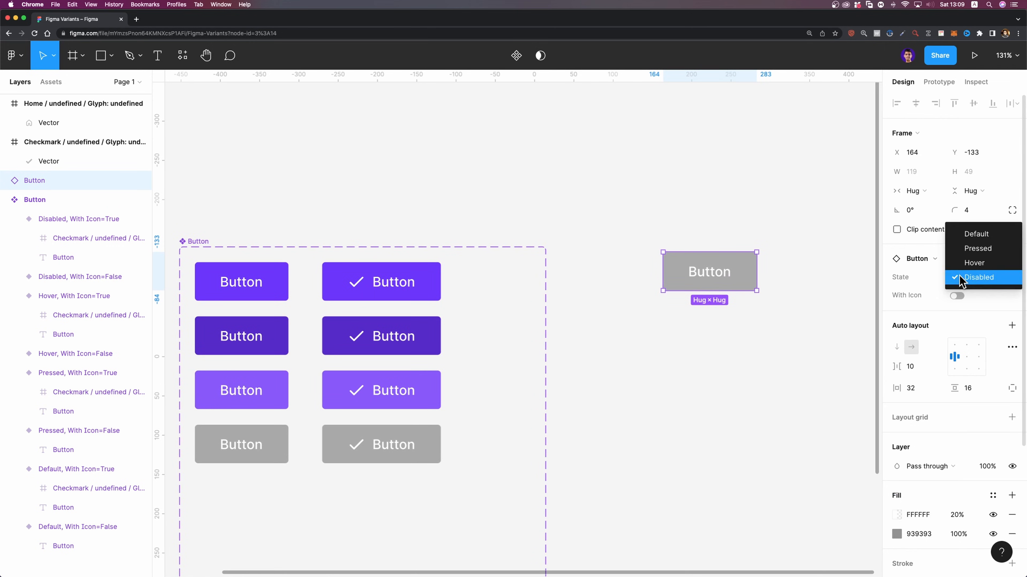
click(977, 236)
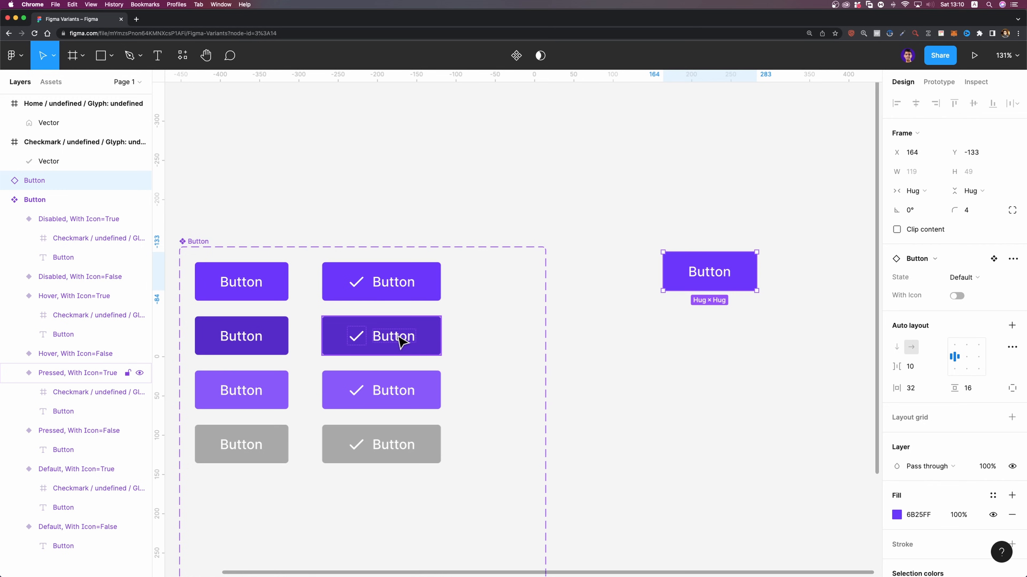
- Toggle the button instance's With Icon property and leave it switched on
click(956, 296)
click(955, 297)
click(955, 297)
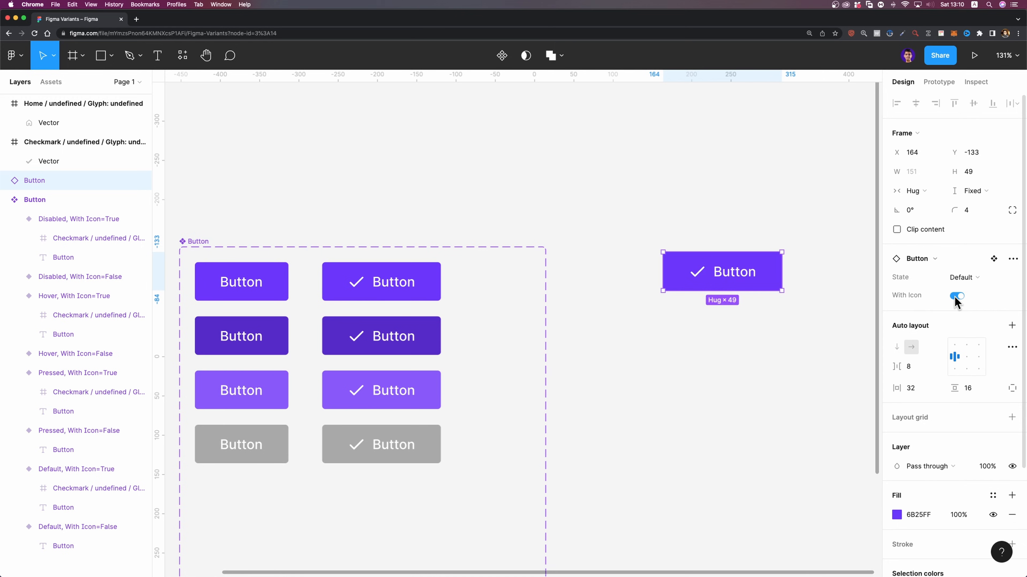
- Try the button instance's Hover and Disabled states, leave its State on Pressed, and move the instance above the component set
click(966, 276)
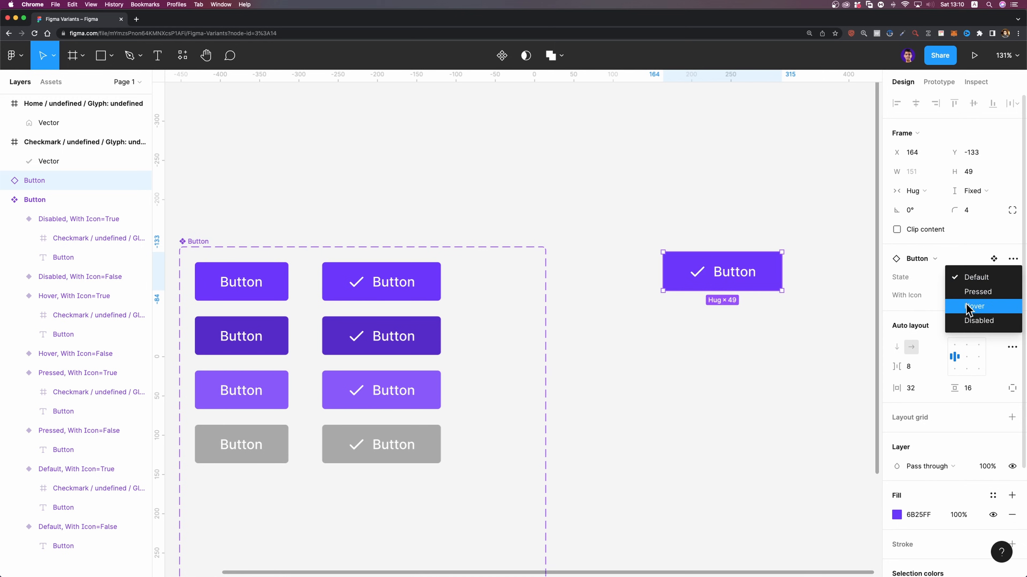
click(968, 307)
click(964, 277)
click(978, 291)
click(968, 277)
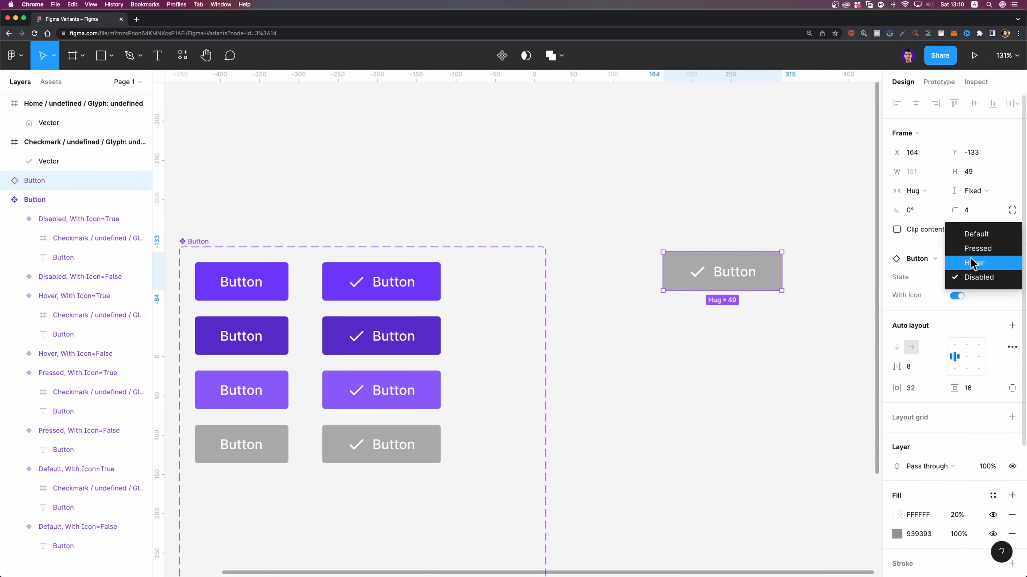
click(974, 248)
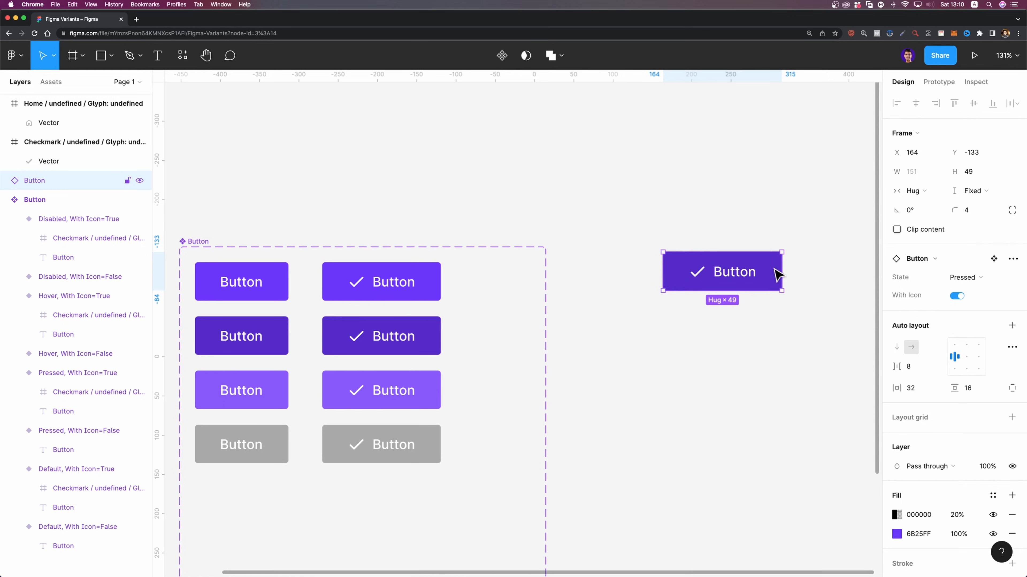
drag(767, 285, 639, 178)
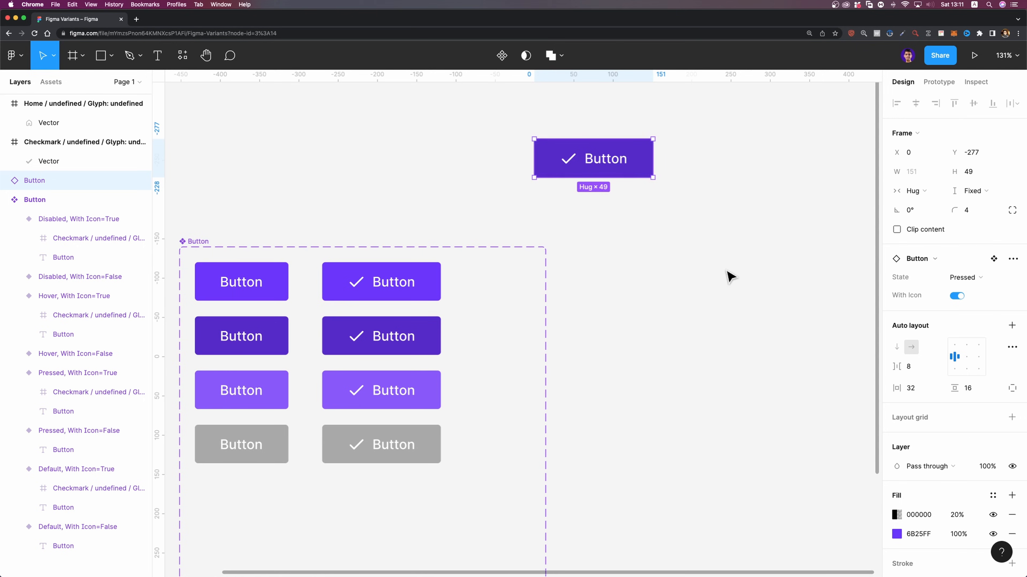
- Draw a small frame about 30 × 30 in the empty area beside the component set and resize it to 16 × 16
scroll(730, 277, up, 3)
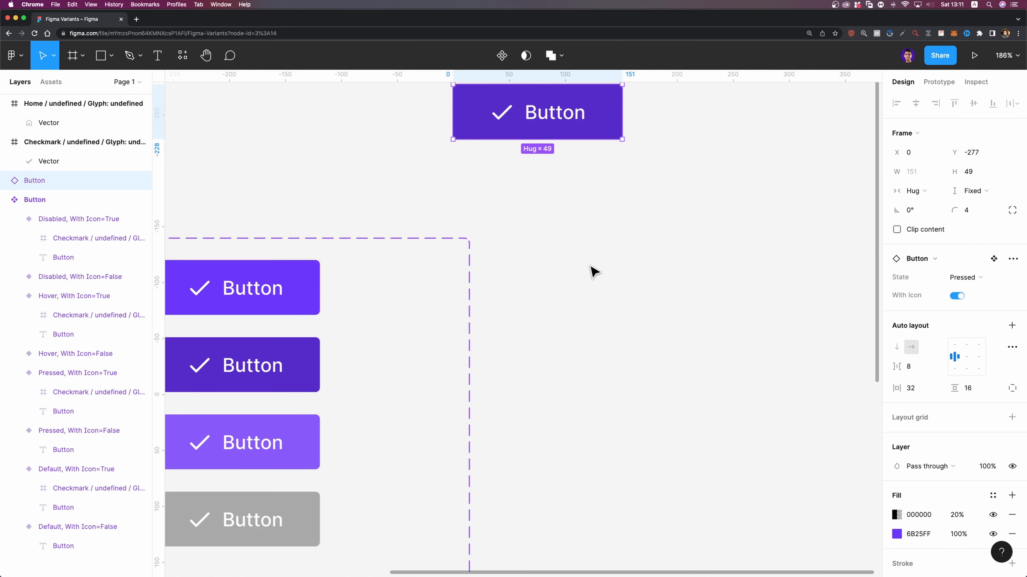
key(f)
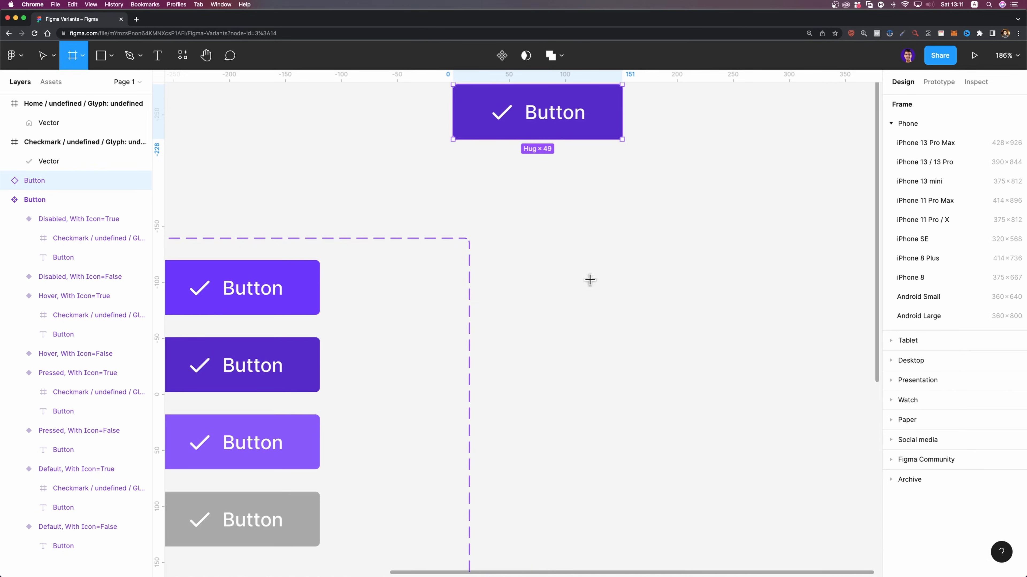
drag(570, 244, 596, 278)
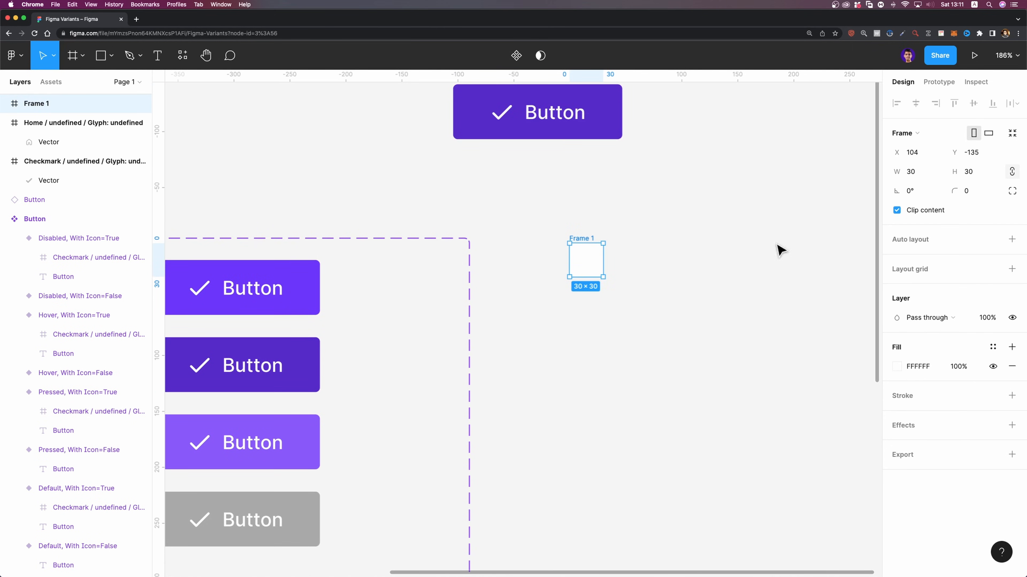
click(925, 175)
text(16)
key(Tab)
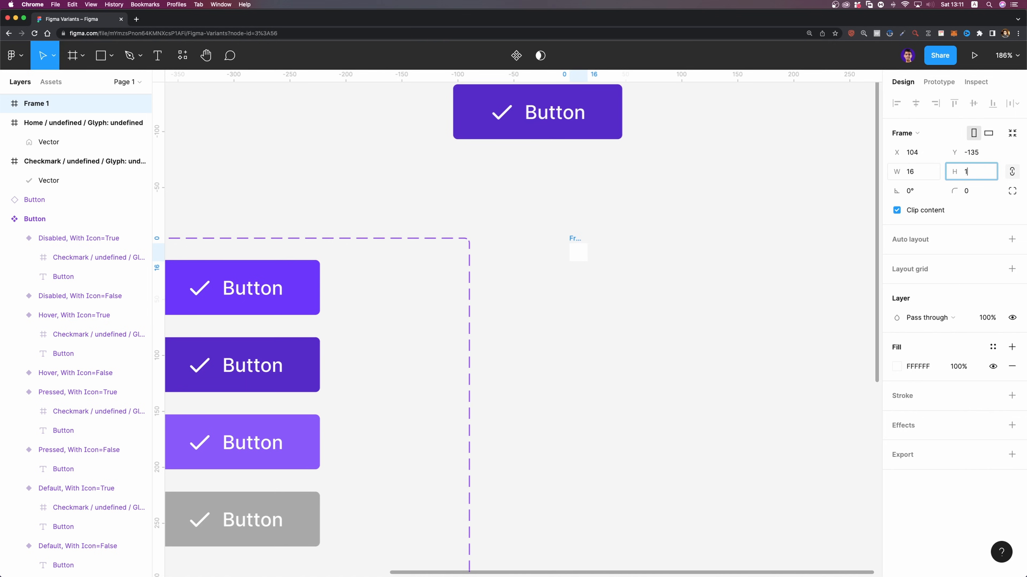
key(Return)
- Round the small frame's corners to a radius of 48 and rename the frame "Radio Button"
scroll(631, 248, up, 5)
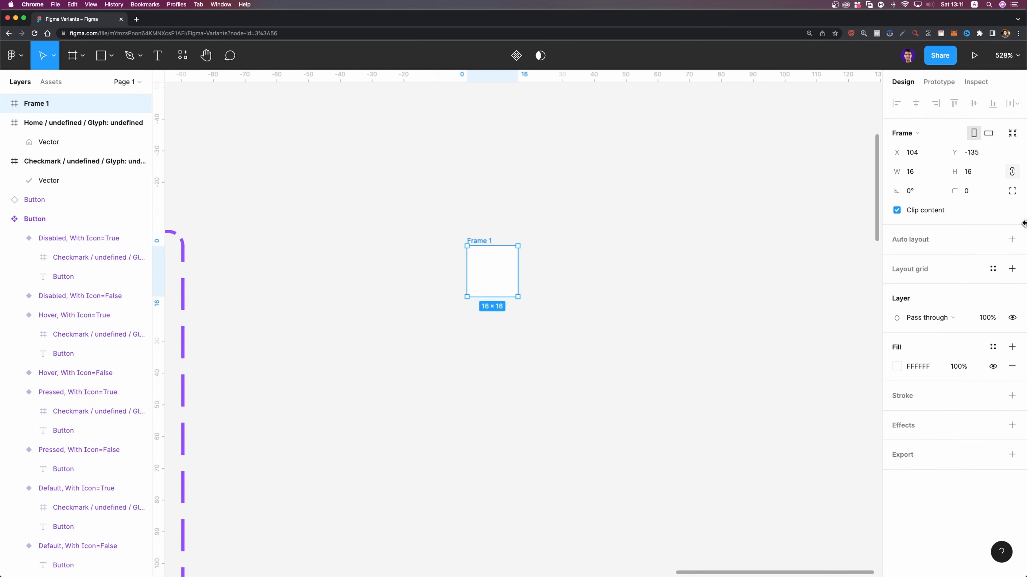
drag(952, 191, 966, 193)
double_click(27, 104)
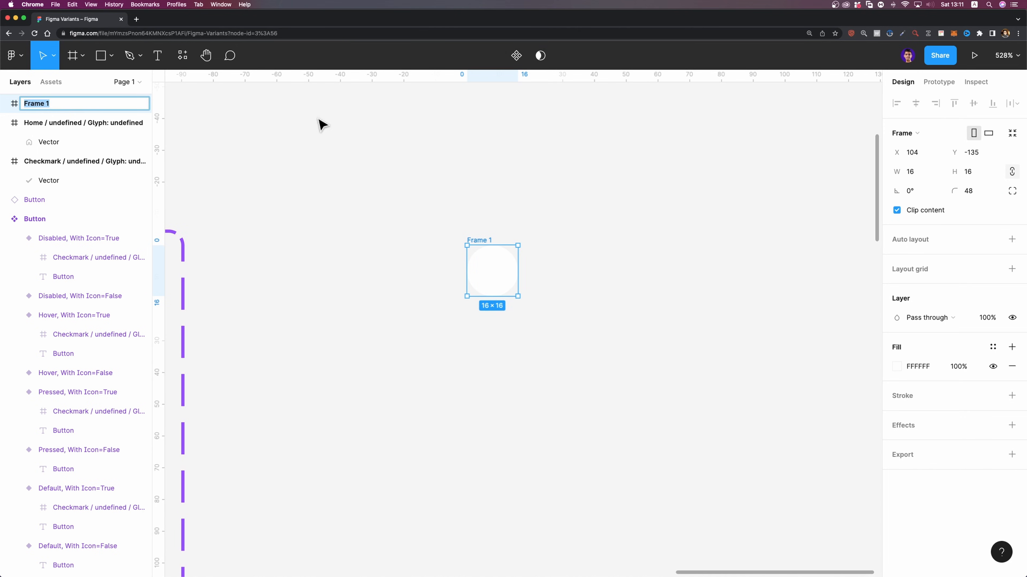
text(Radio Button)
key(Return)
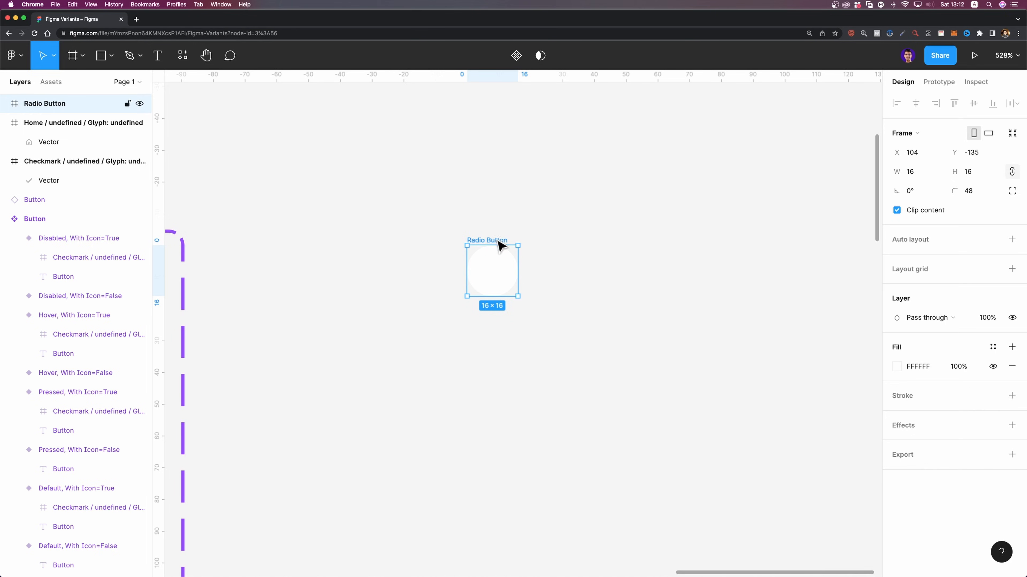
- Add a stroke to the Radio Button frame and colour it with the document's purple, 6B25FF
click(1013, 396)
click(896, 415)
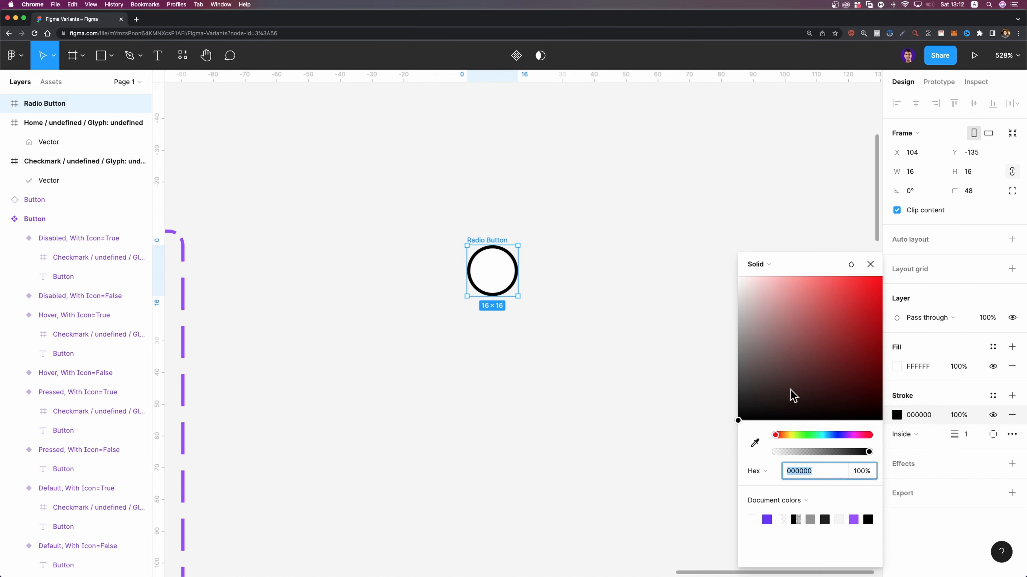
click(766, 520)
click(473, 211)
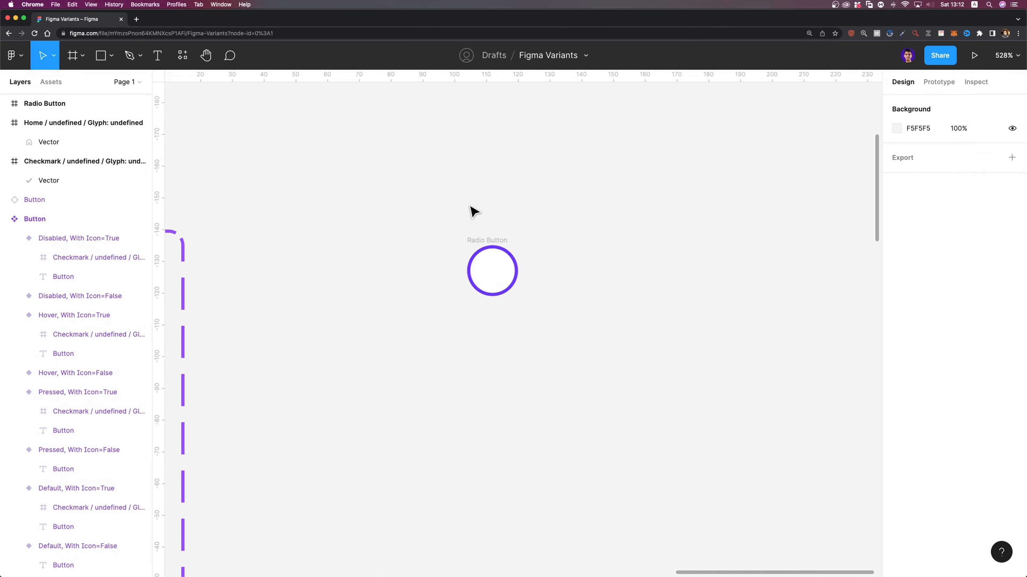
- Move the Radio Button frame to X 96, Y -119, duplicate it, and place the copy beside it at X 125
drag(488, 243, 462, 293)
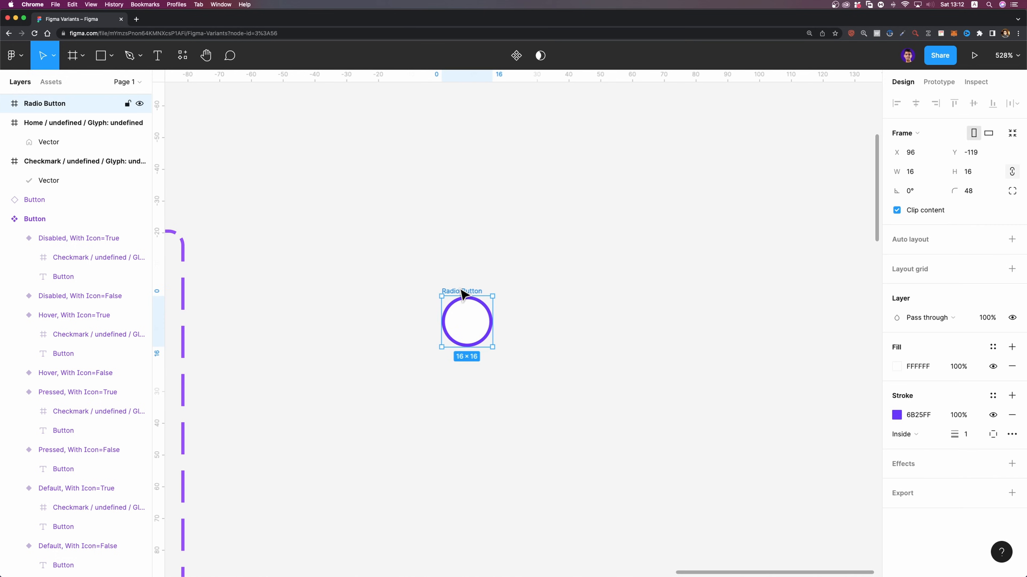
key(super+d)
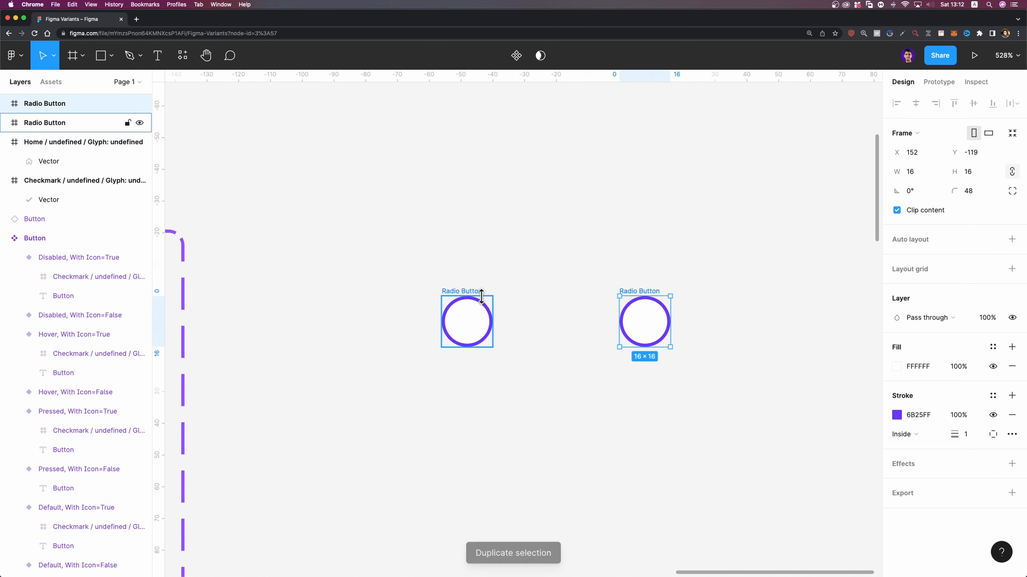
drag(638, 295, 556, 295)
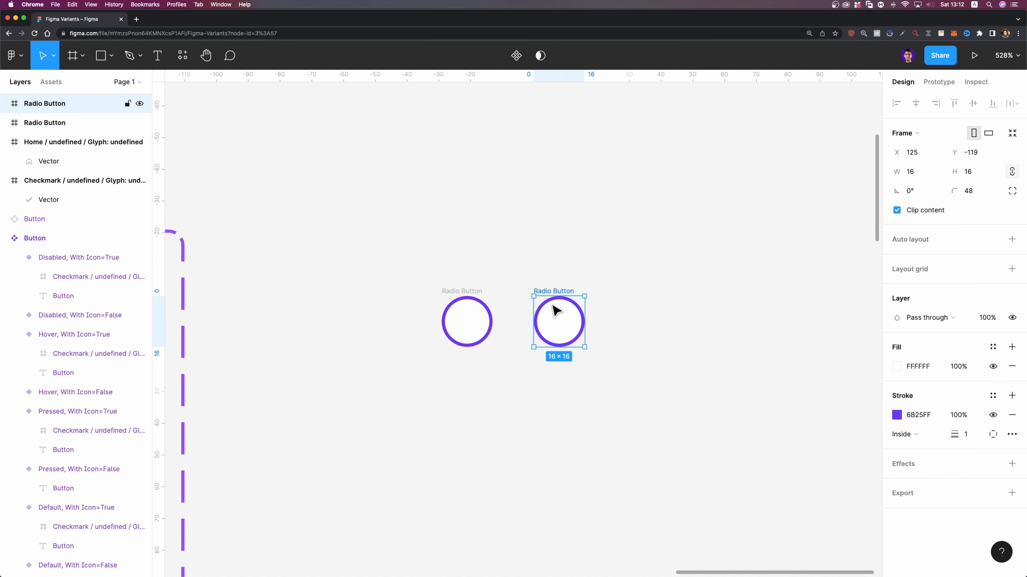
- Draw a circle about 6 × 6 inside the duplicated Radio Button frame with the Ellipse tool
click(111, 56)
click(108, 129)
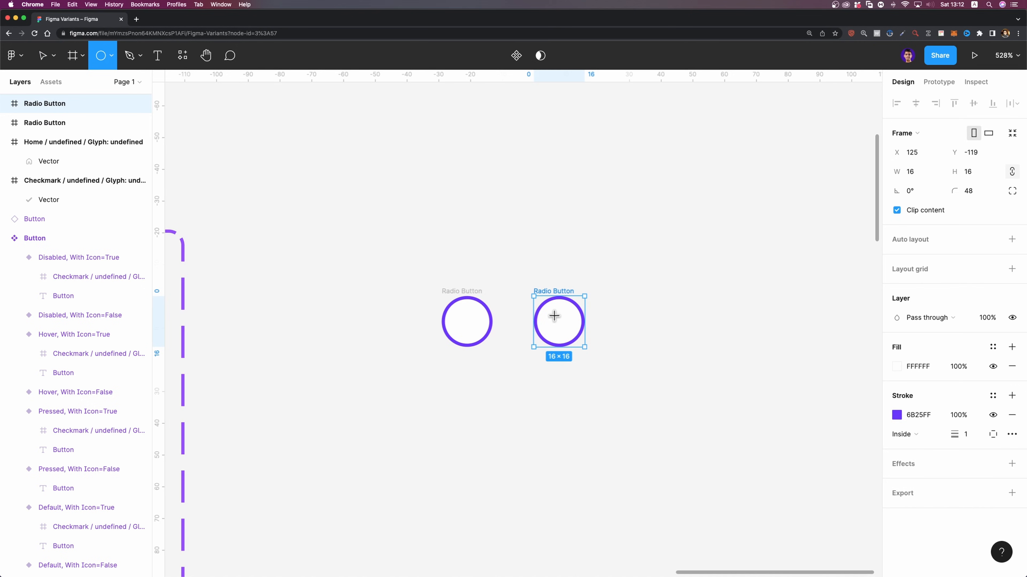
drag(556, 318, 563, 328)
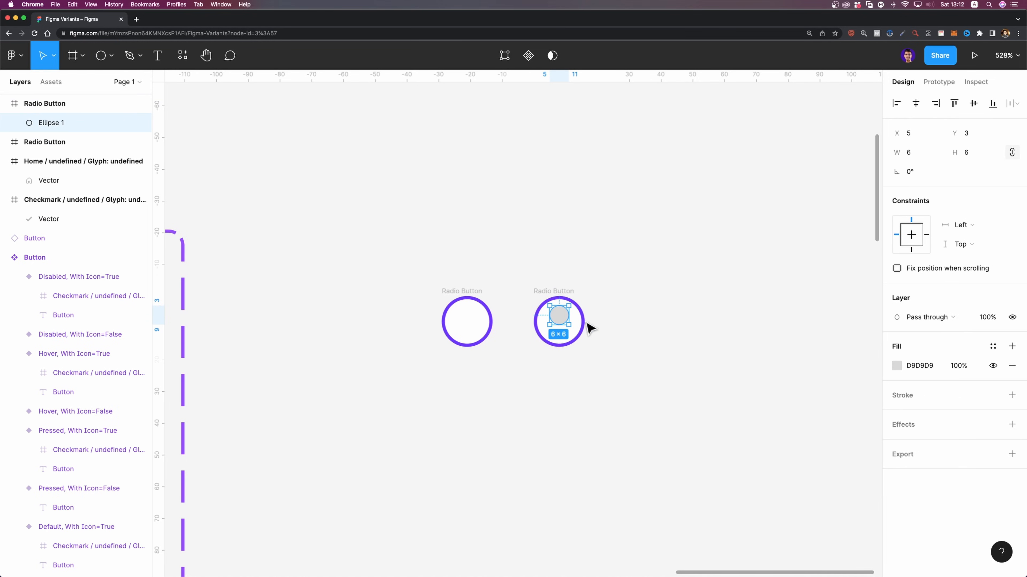
- Center the inner circle within its radio button and enlarge it to 8 × 8
click(597, 314)
click(557, 315)
click(974, 104)
drag(568, 313, 567, 309)
key(Escape)
click(556, 321)
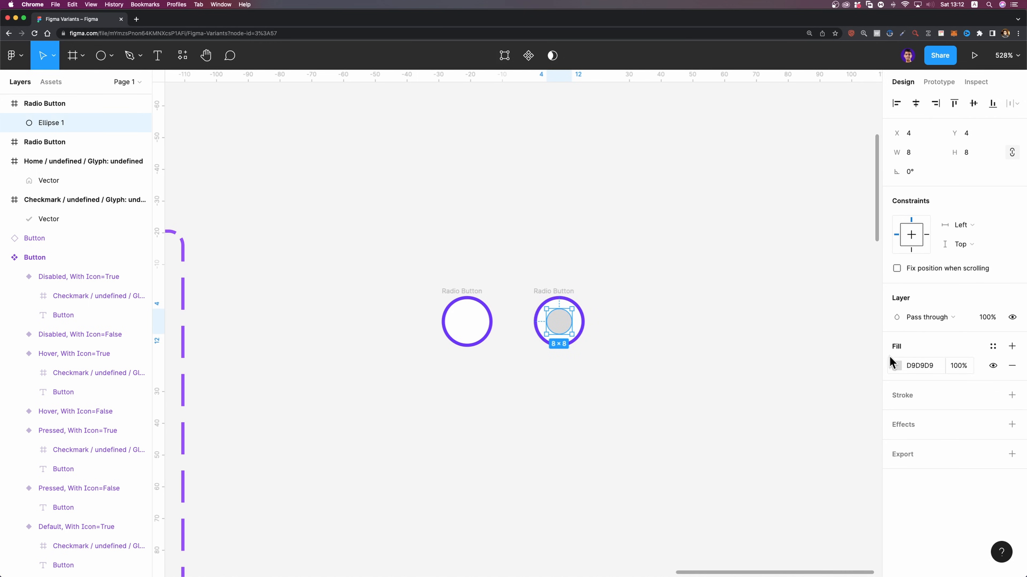
- Fill the inner circle with the document's purple, 6B25FF
click(896, 365)
click(766, 520)
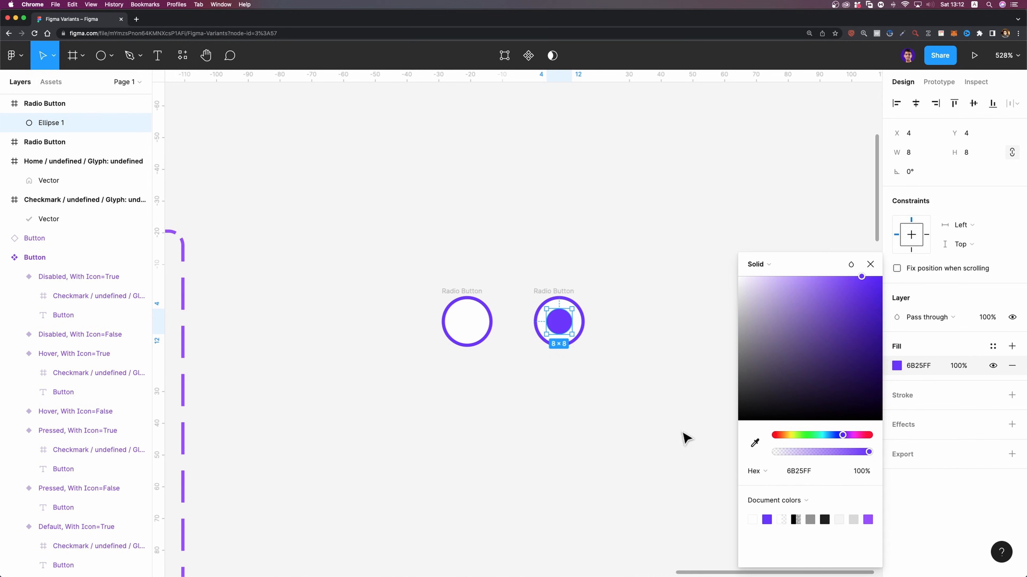
click(637, 373)
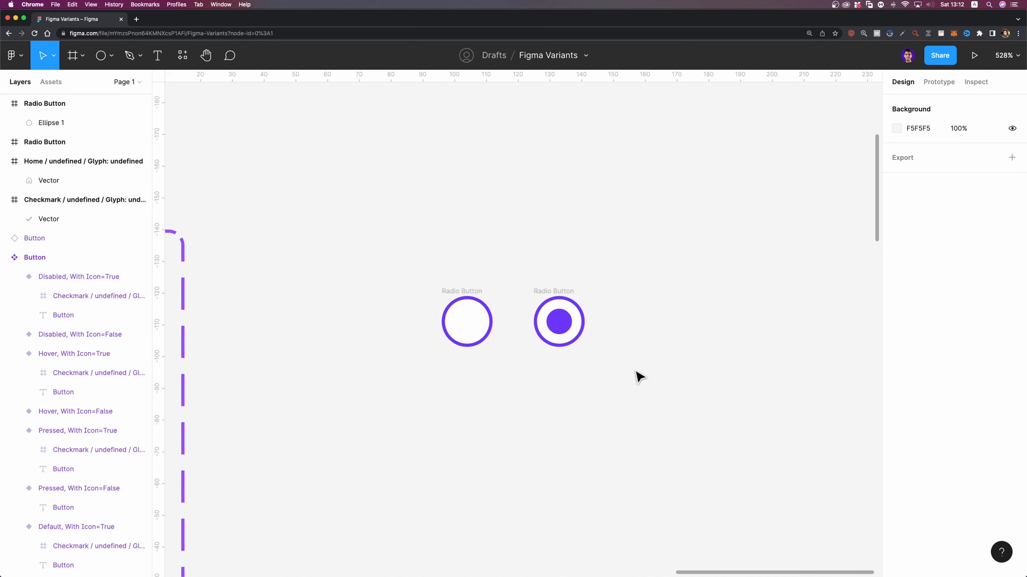
- Rename the empty radio button's frame "Radio Button / Unchecked"
click(571, 292)
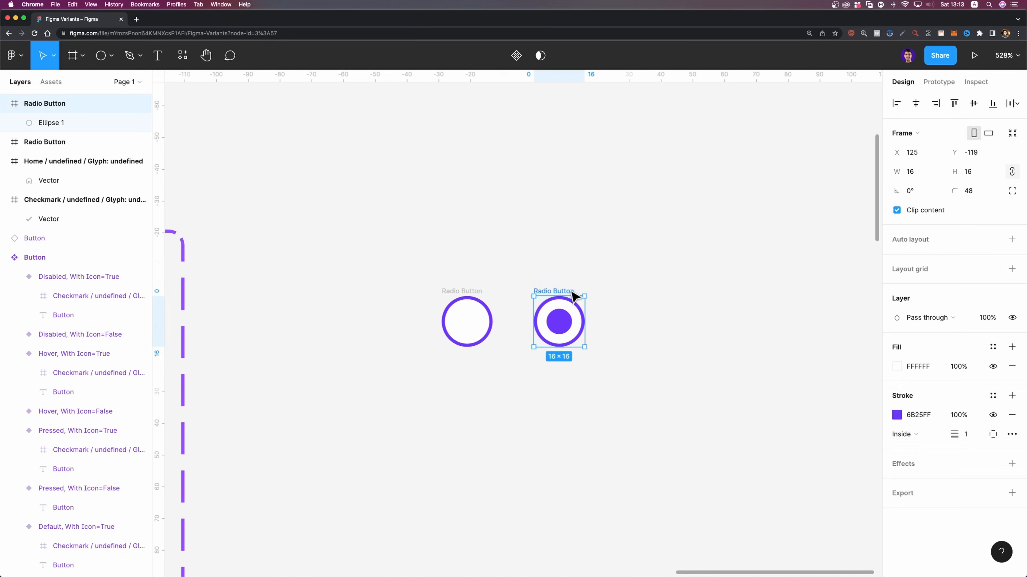
click(450, 292)
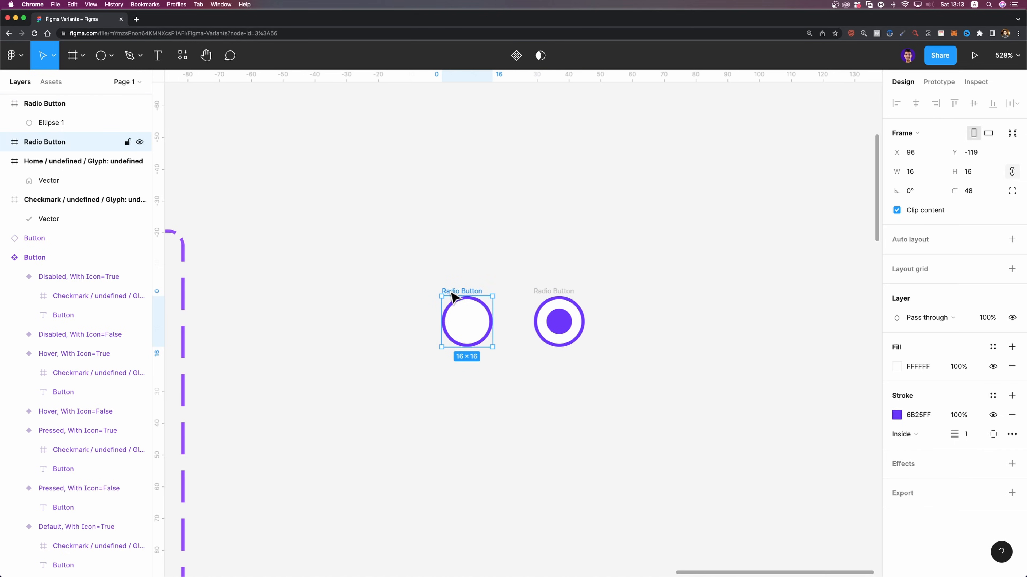
drag(34, 141, 71, 142)
click(71, 143)
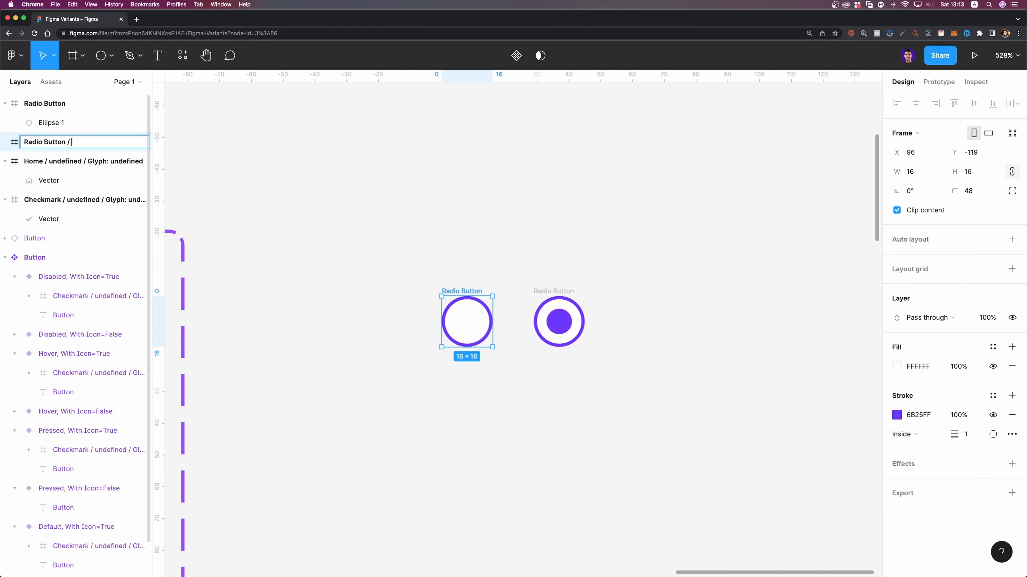
text(/ Unchecked)
key(Return)
- Rename the frame of the radio button with the inner circle "Radio Button / Checked"
click(576, 298)
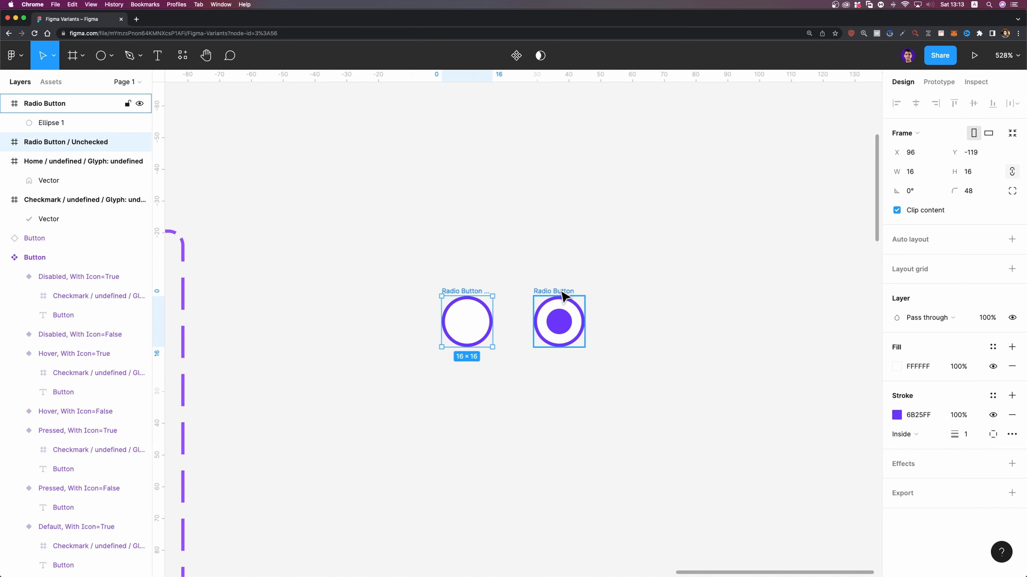
double_click(59, 104)
click(67, 104)
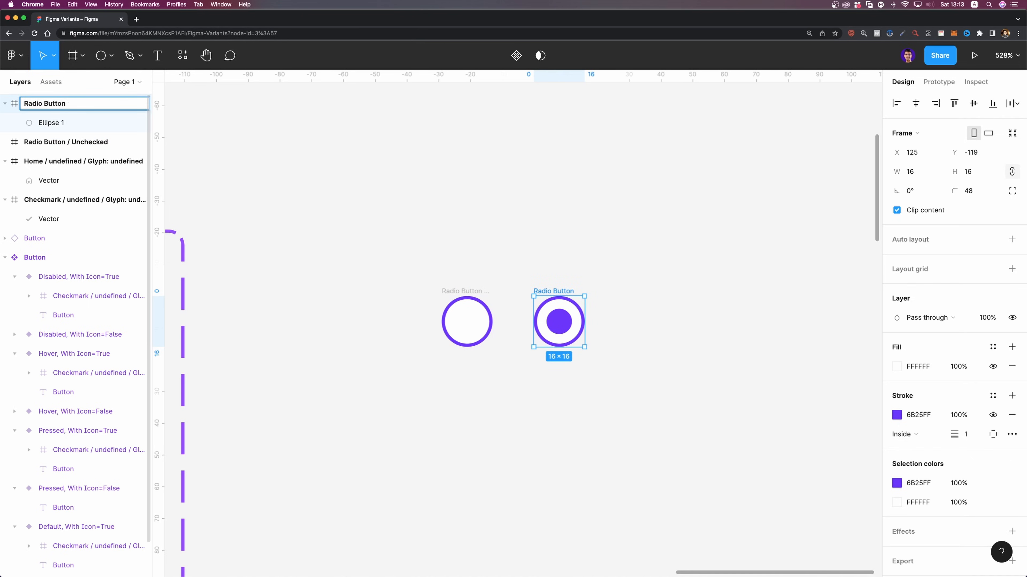
text(/ Checked)
key(Return)
- Turn the unchecked and checked radio button frames into two separate components
drag(676, 256, 379, 391)
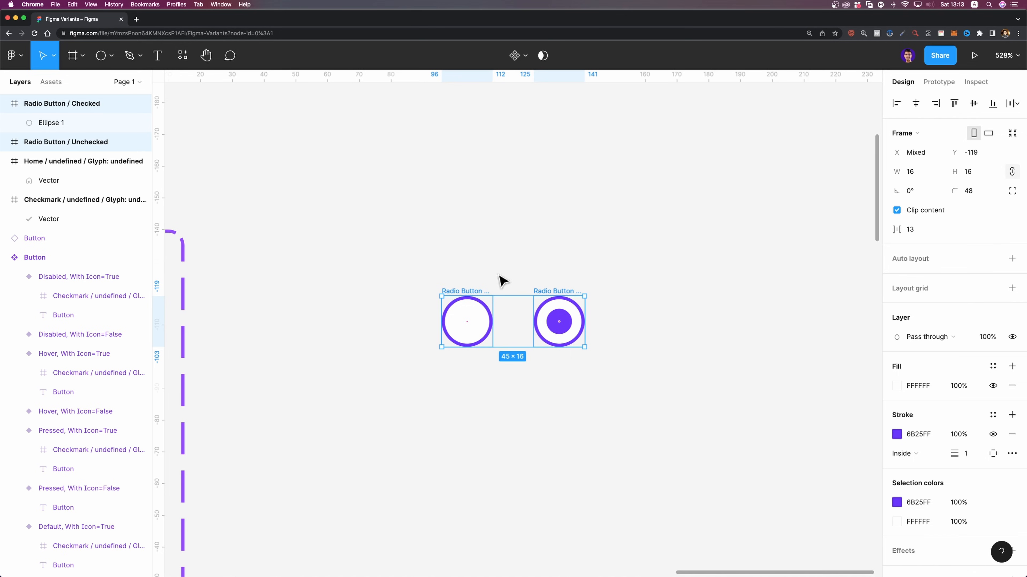
click(598, 305)
click(480, 297)
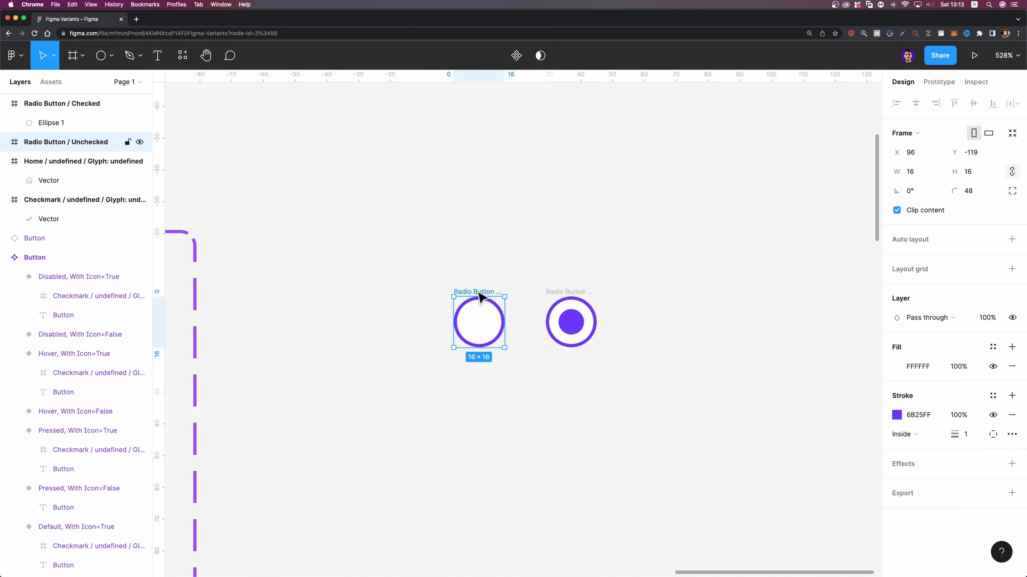
click(516, 55)
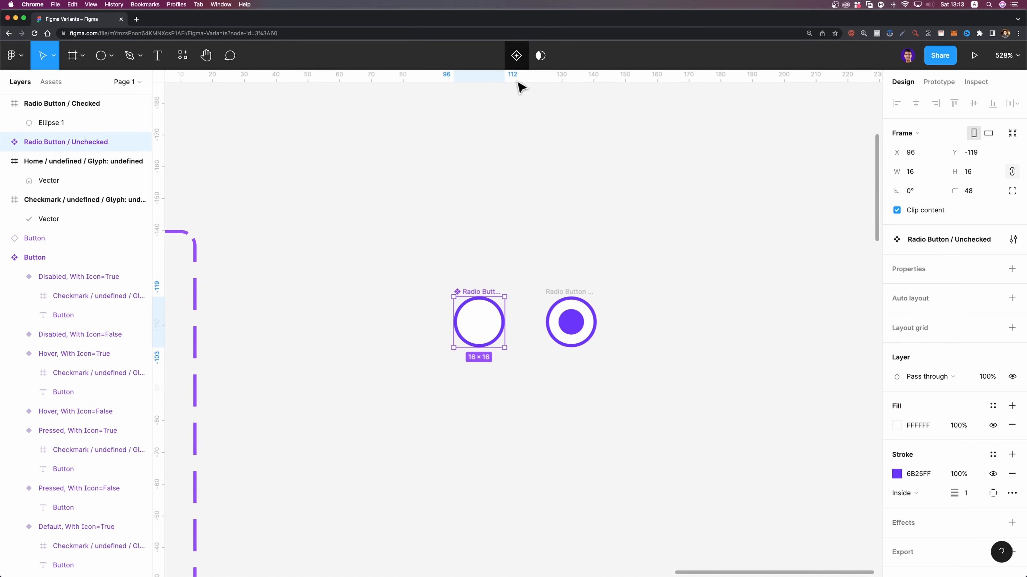
click(570, 301)
click(516, 55)
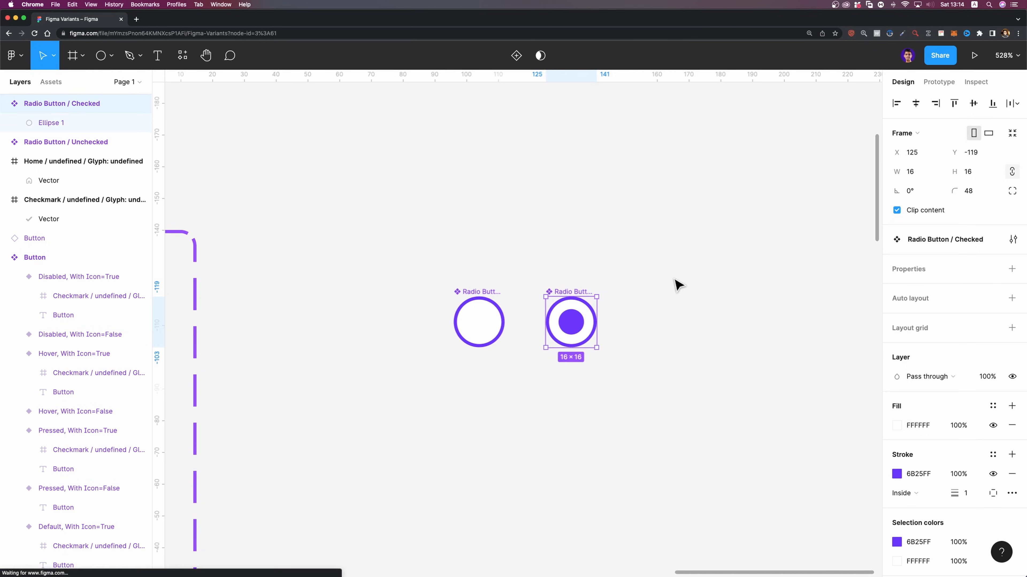
click(679, 285)
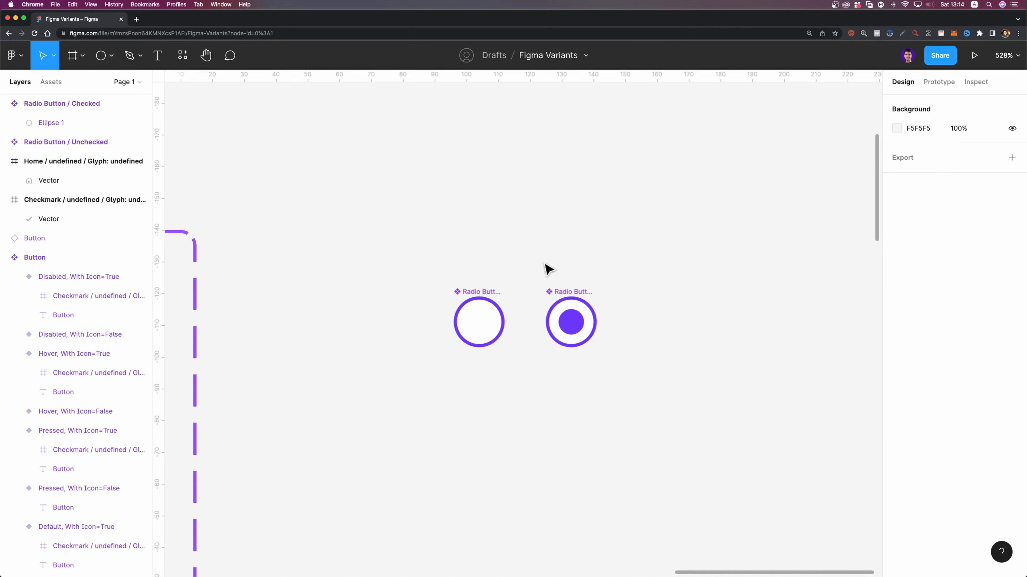
- Combine the checked and unchecked radio button components as variants of one component set
click(4, 104)
drag(672, 267, 376, 391)
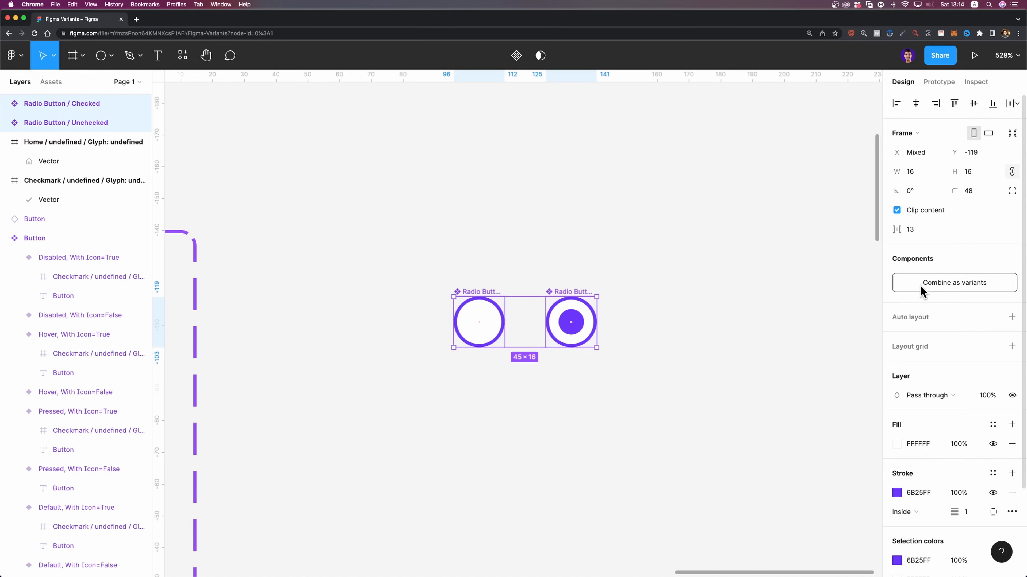
click(949, 284)
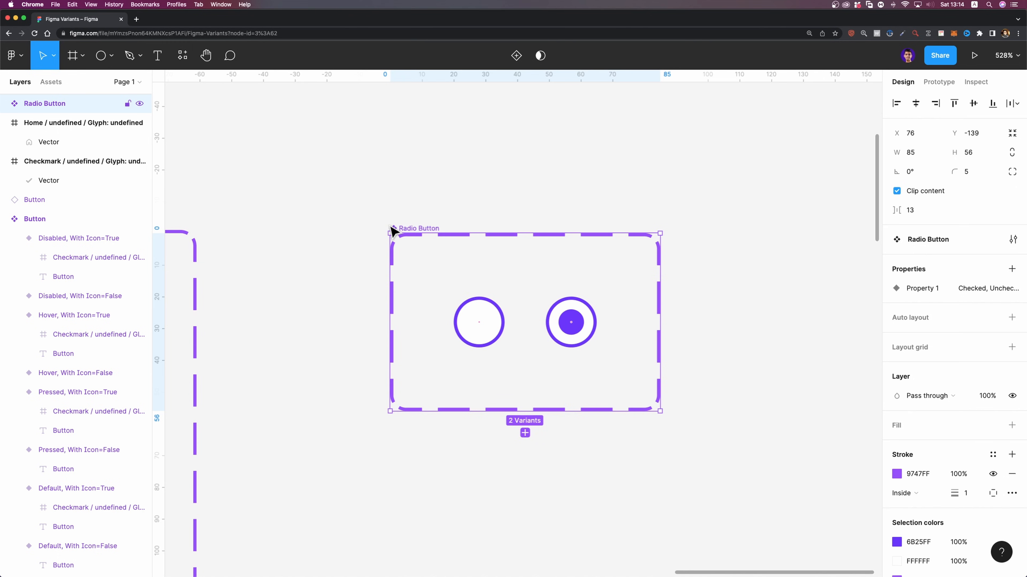
- Rename the Radio Button component set's variant property from Property 1 to "State"
click(5, 103)
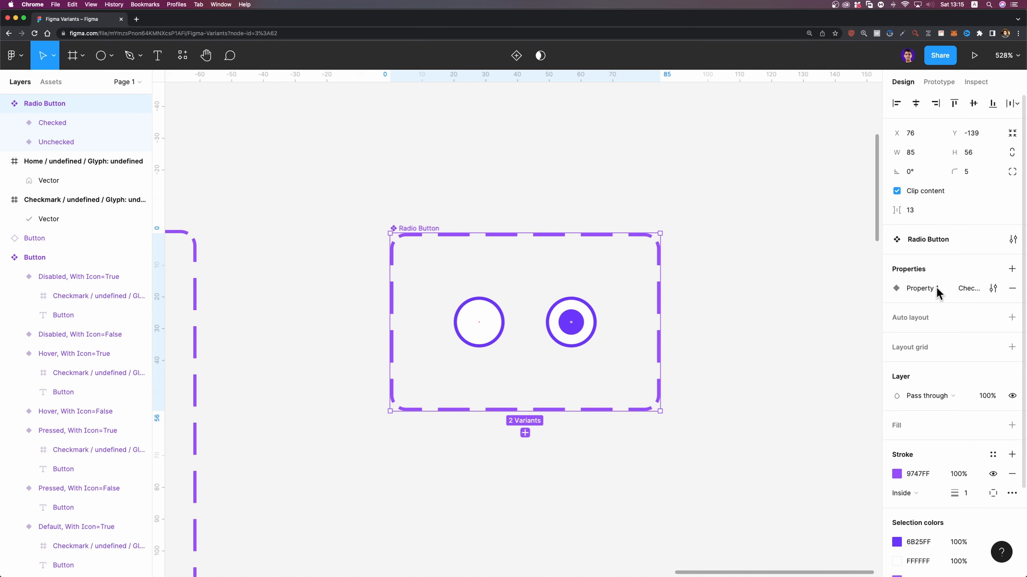
click(993, 288)
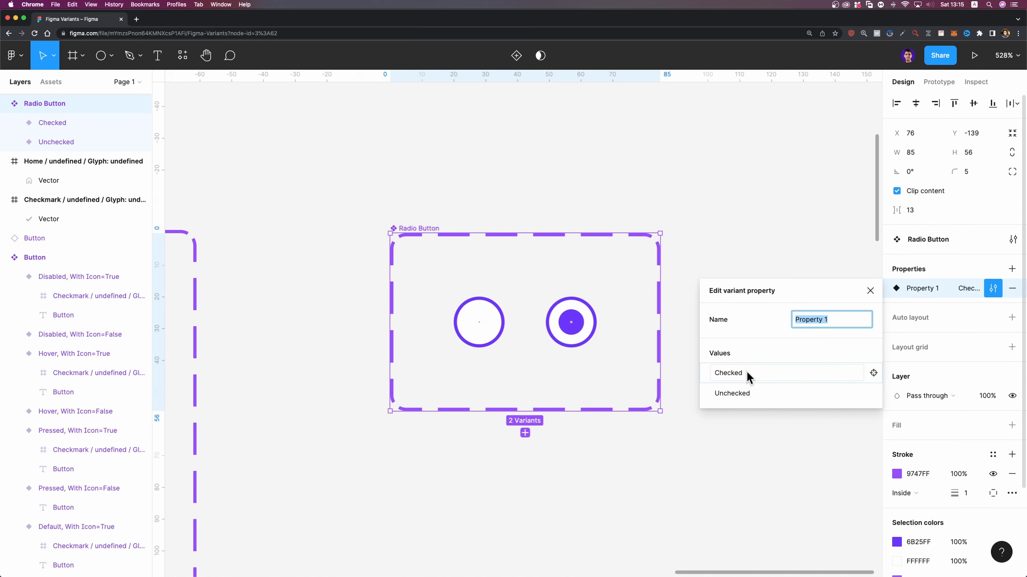
click(921, 288)
double_click(922, 287)
text(State)
key(Return)
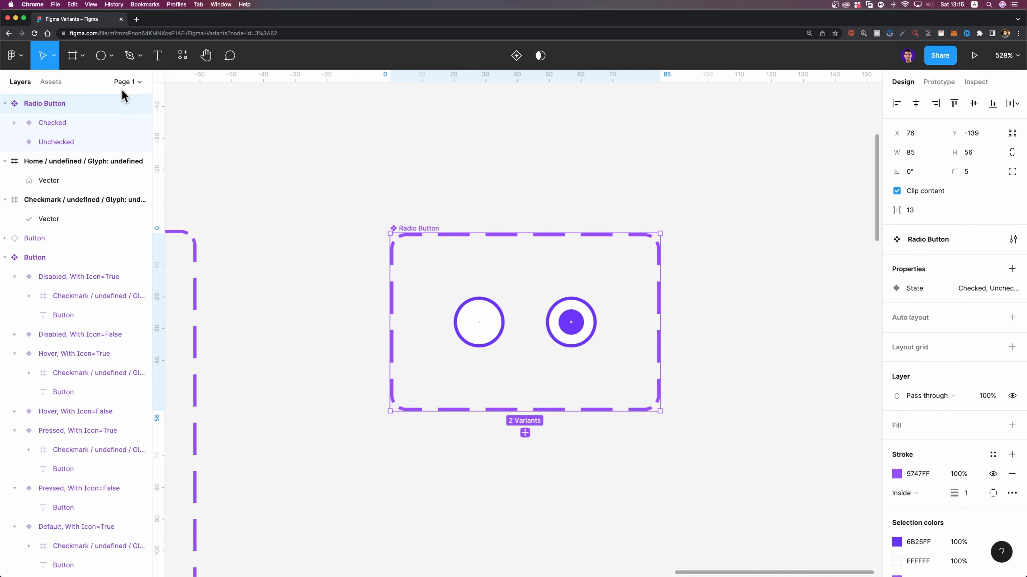
- Place a Radio Button instance beside its component set, test its Checked state, and leave it set to Unchecked
click(51, 82)
drag(112, 182, 756, 288)
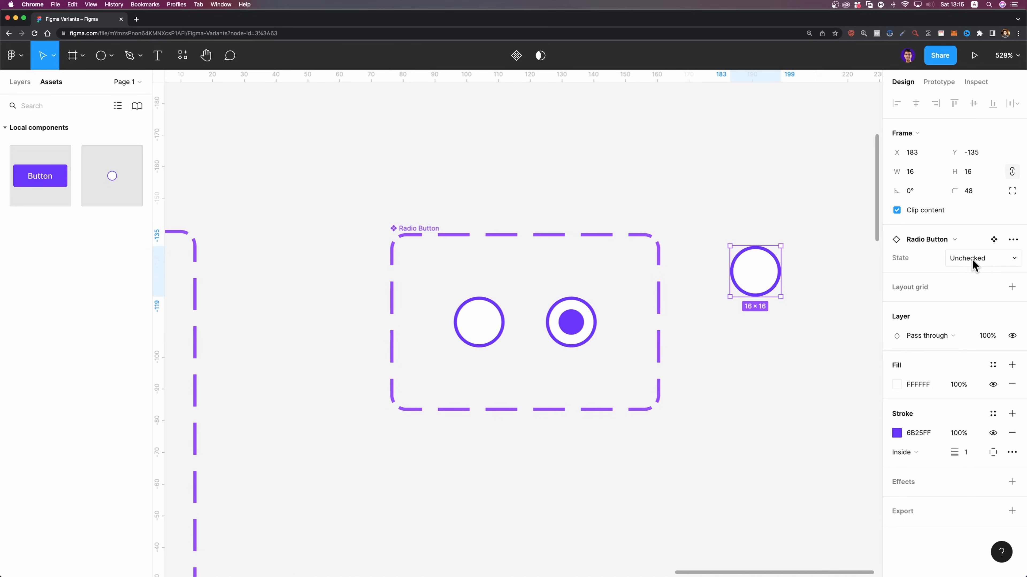
click(972, 259)
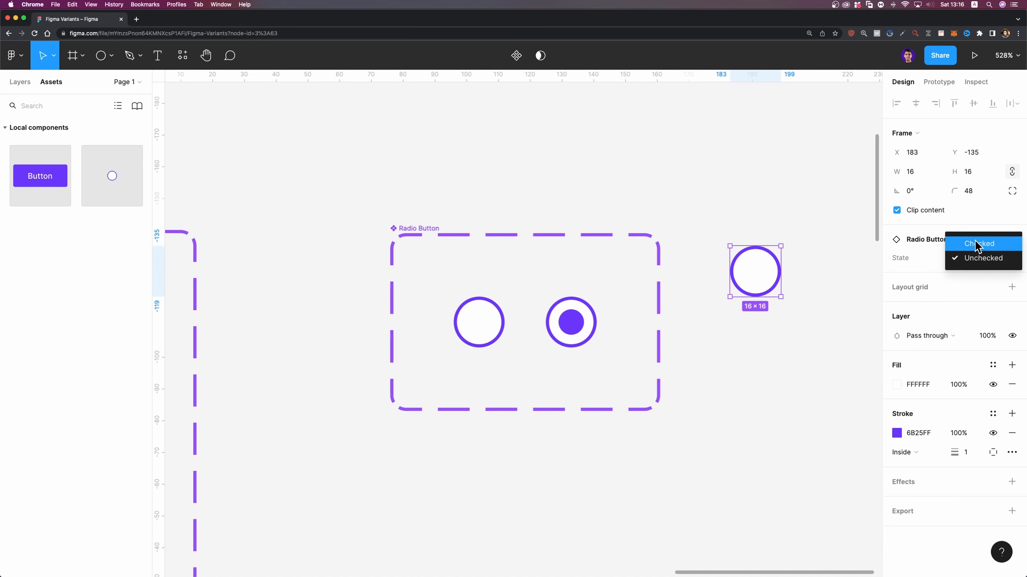
click(976, 244)
click(972, 258)
click(968, 271)
drag(765, 276, 766, 321)
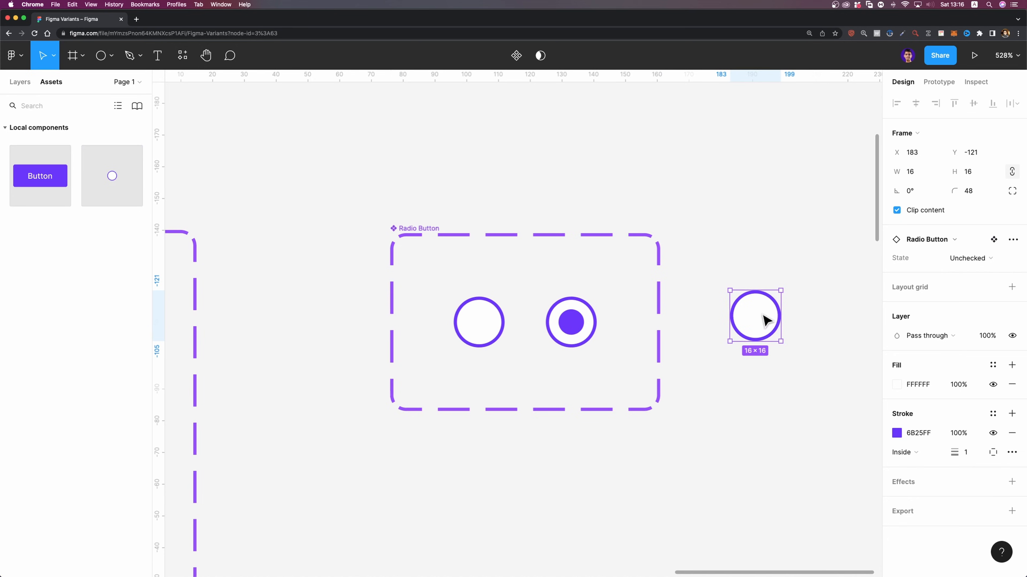
- Change the State value of the empty radio button variant to False
scroll(694, 314, down, 5)
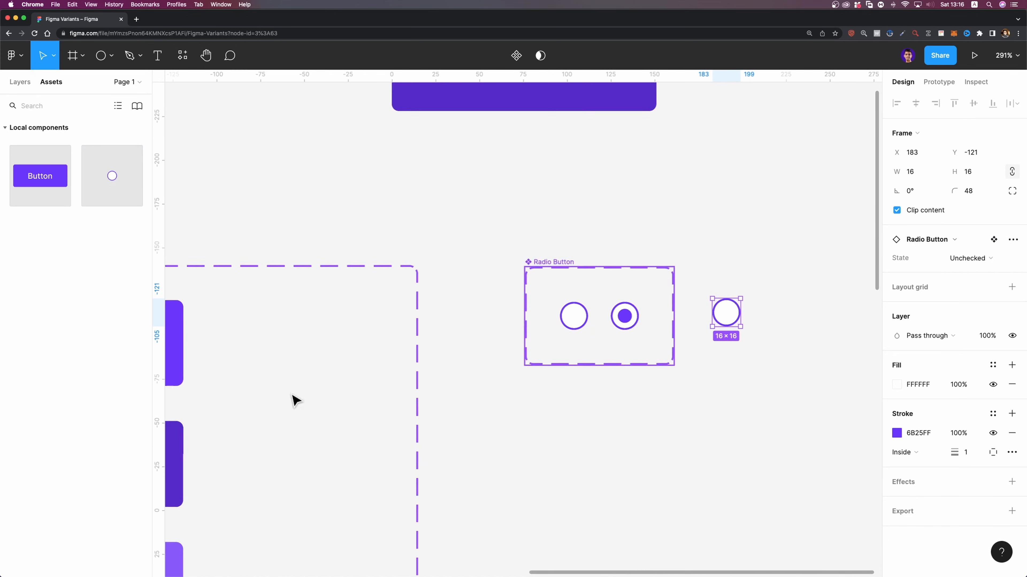
scroll(526, 369, down, 3)
scroll(531, 370, up, 5)
scroll(532, 370, right, 3)
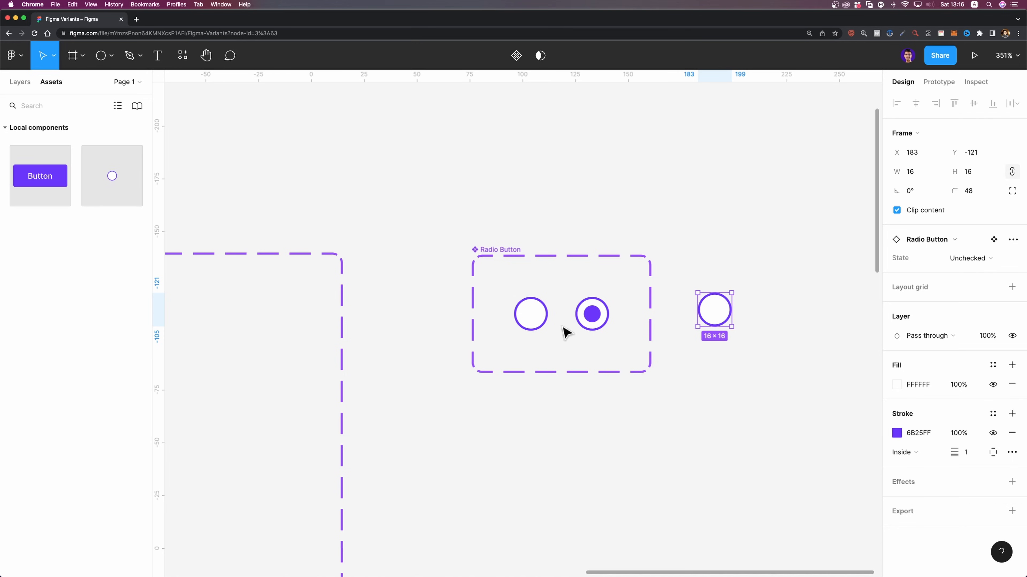
click(531, 321)
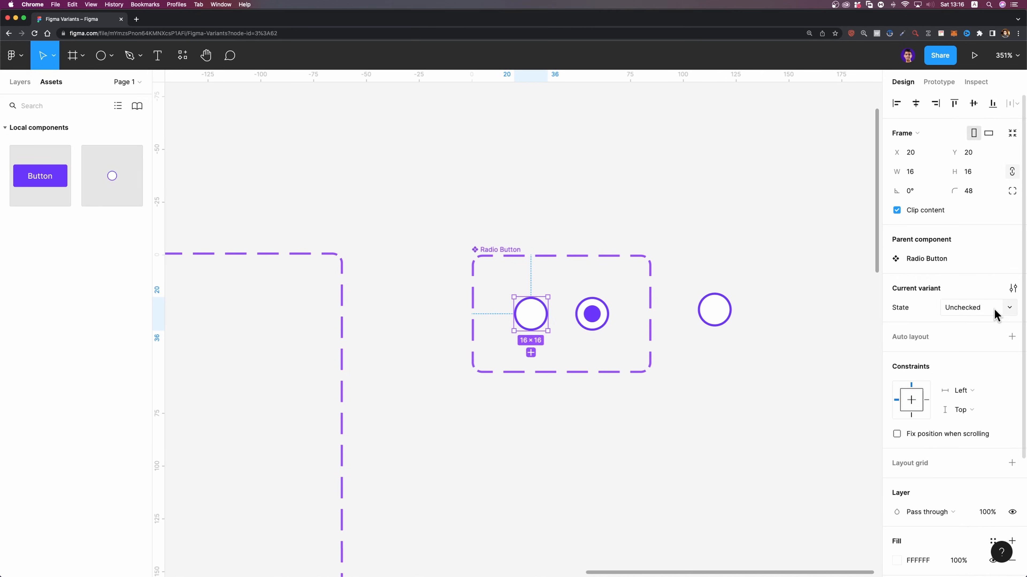
click(964, 308)
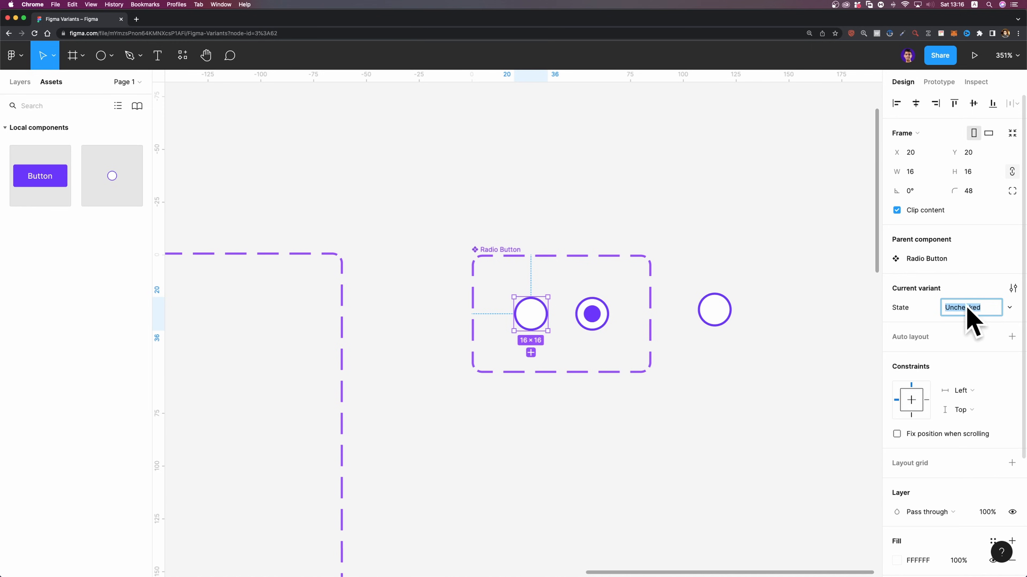
text(Checked)
key(Return)
- Change the State value of the radio button variant with the inner circle to True
click(969, 310)
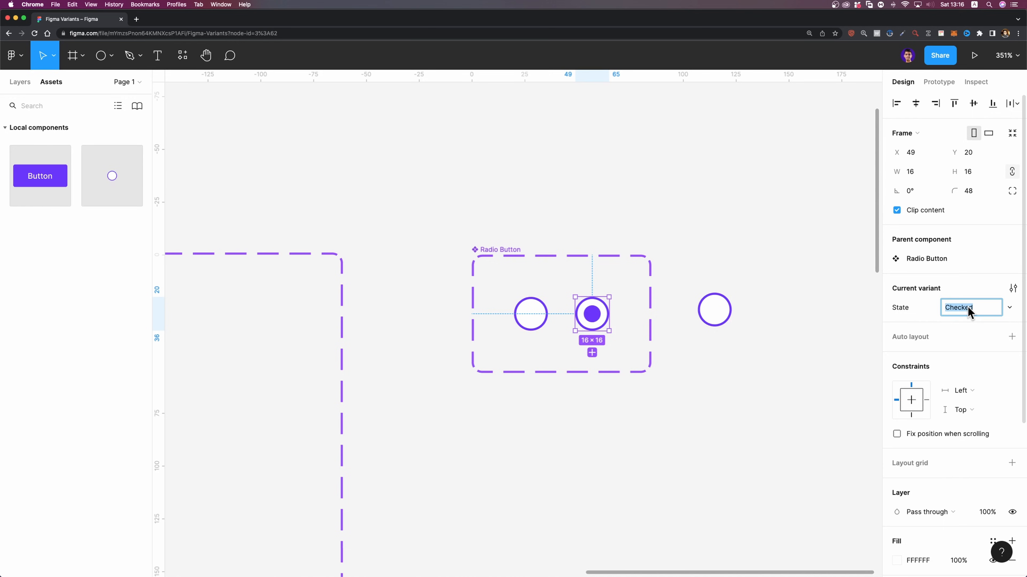
text(True)
key(Return)
- Switch on the State toggle of the separate Radio Button instance
click(723, 311)
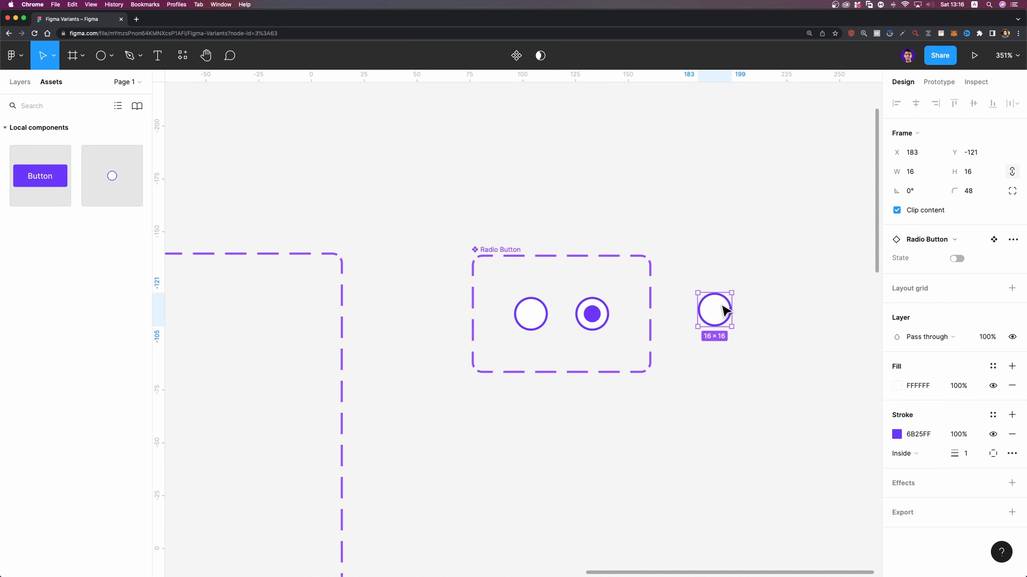
click(963, 261)
scroll(711, 390, down, 3)
scroll(711, 390, down, 2)
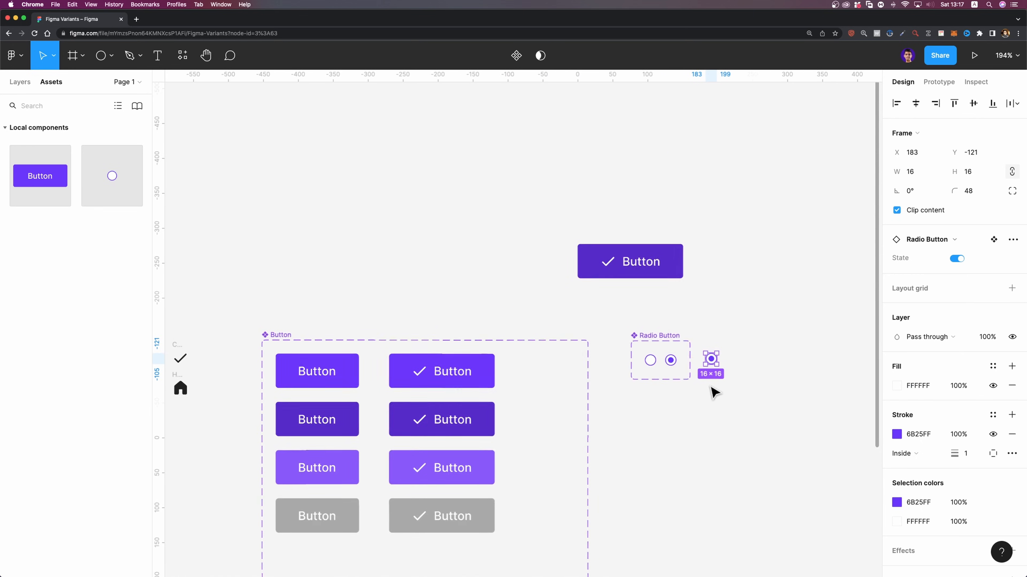
scroll(657, 391, down, 3)
scroll(661, 391, left, 5)
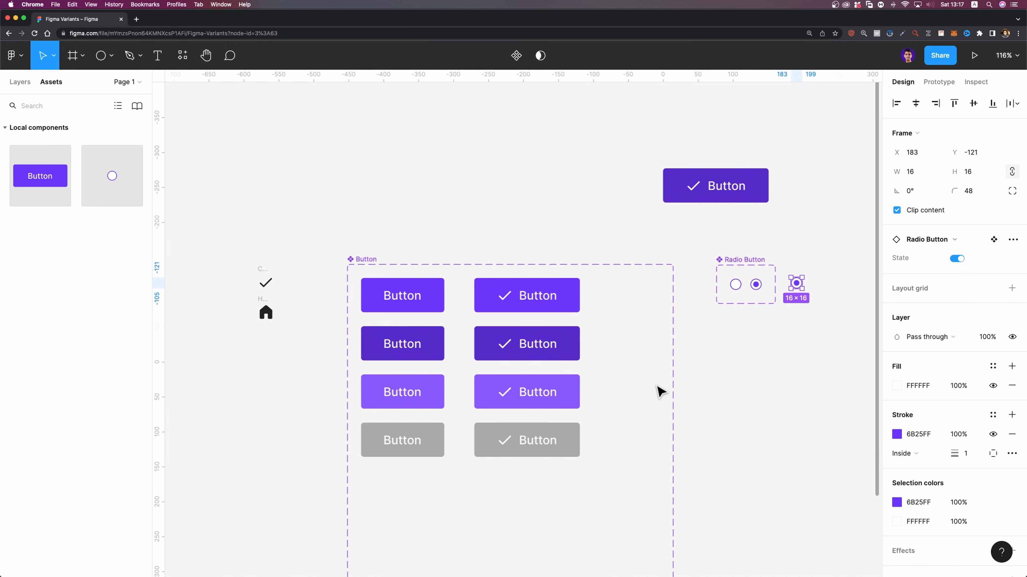
scroll(663, 392, down, 3)
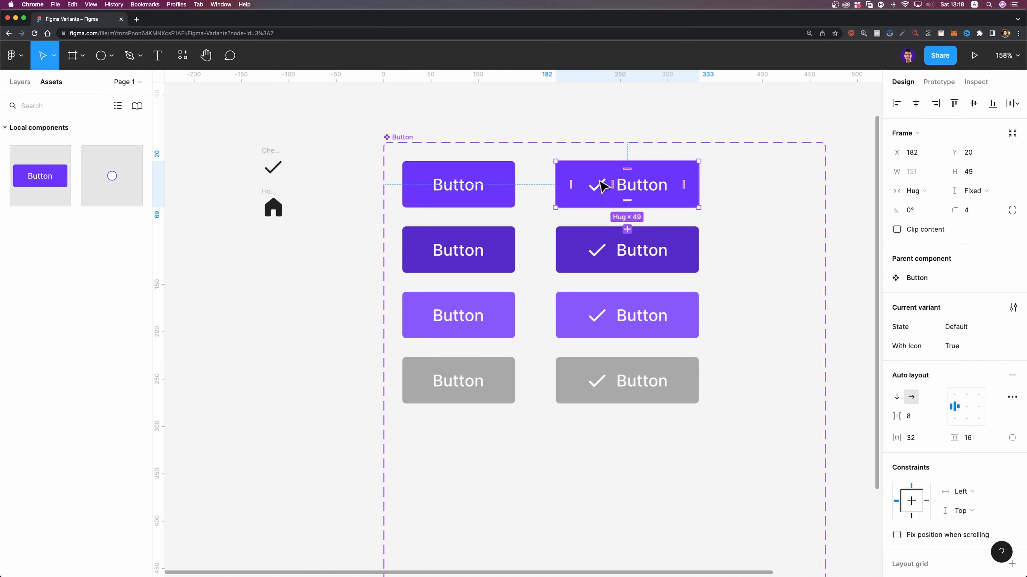
click(415, 138)
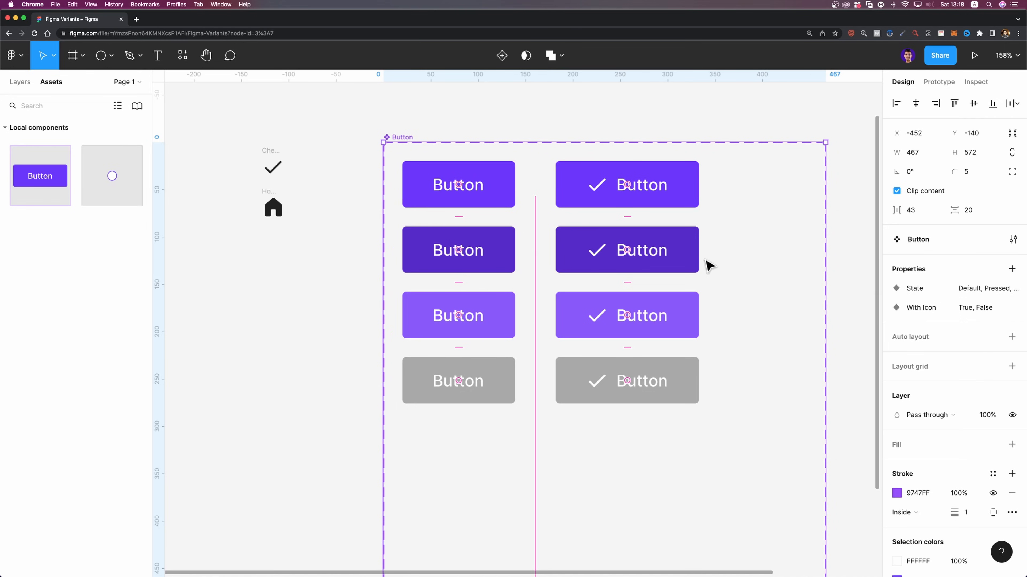
scroll(485, 227, left, 3)
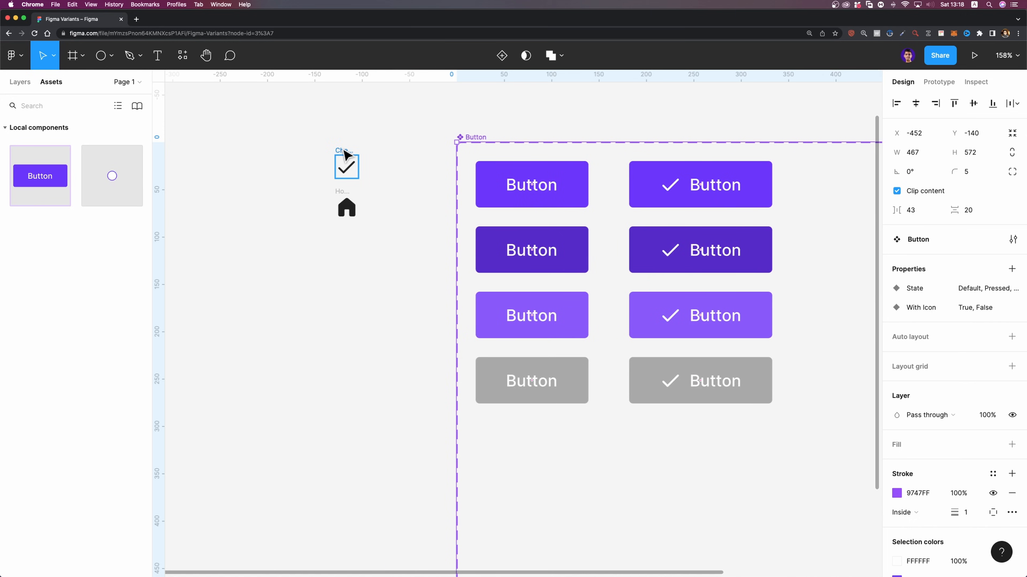
click(340, 198)
scroll(358, 194, up, 3)
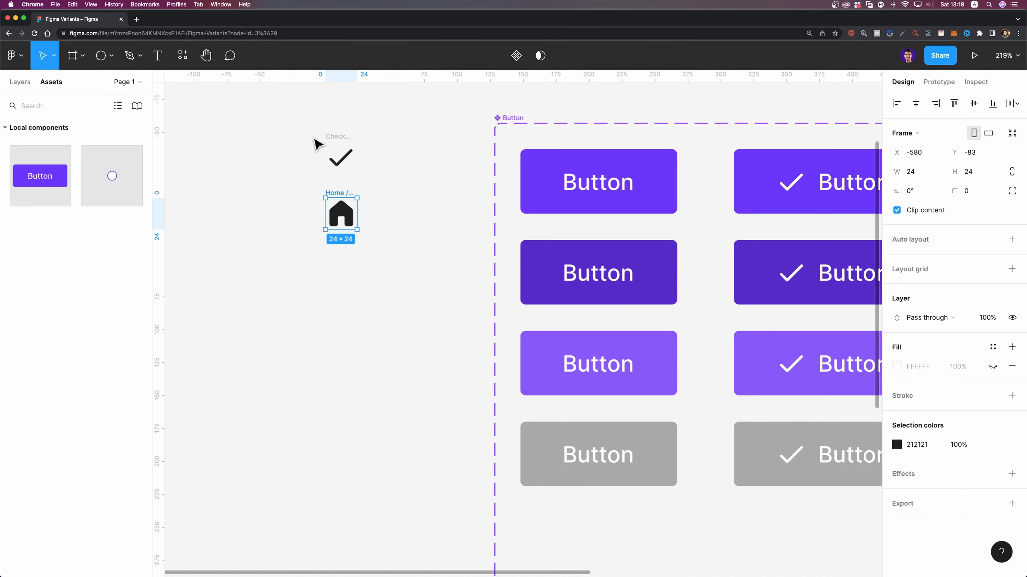
- Rename the standalone checkmark icon's frame "Icon / Checkmark"
click(343, 142)
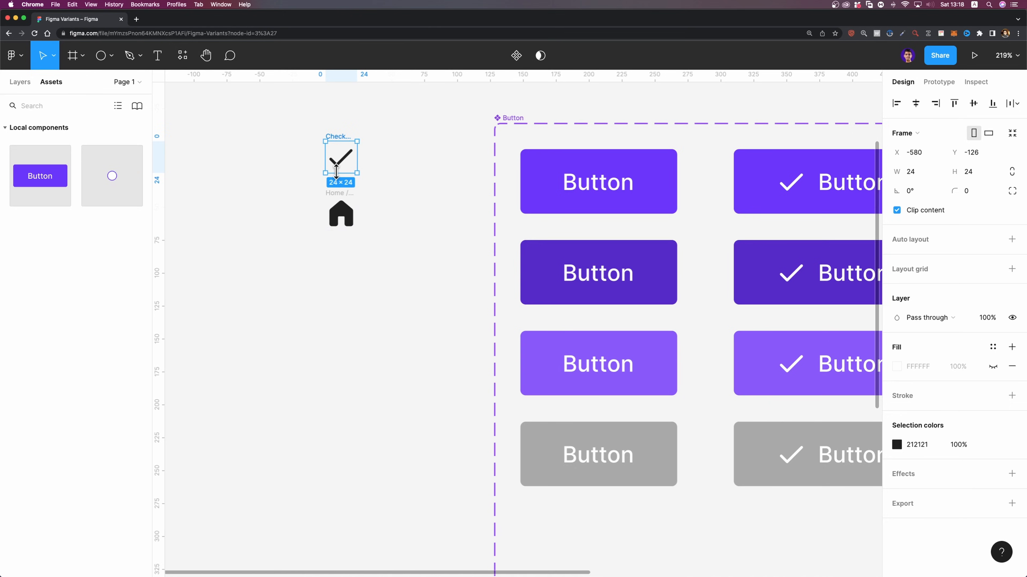
scroll(394, 193, left, 3)
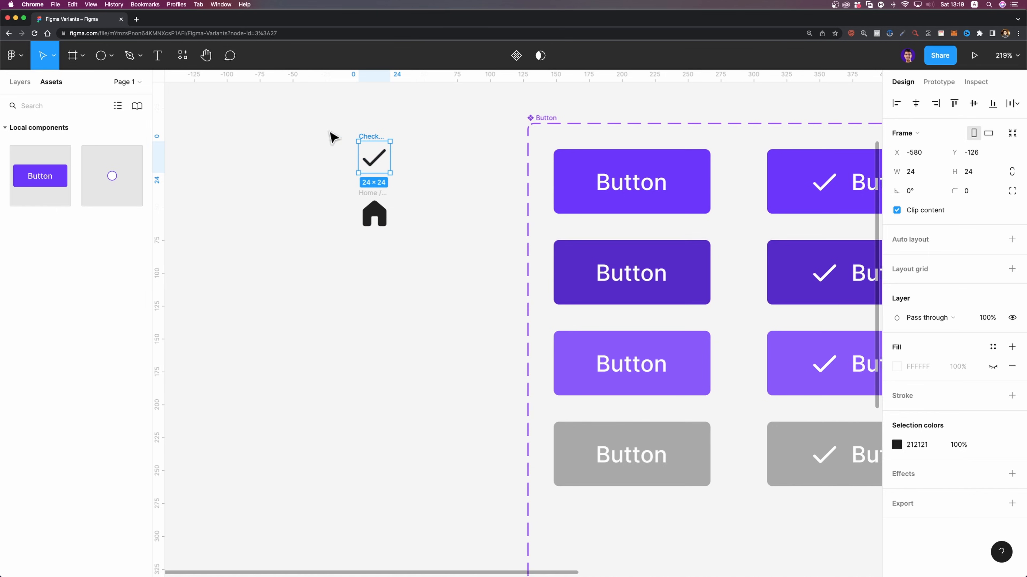
click(16, 82)
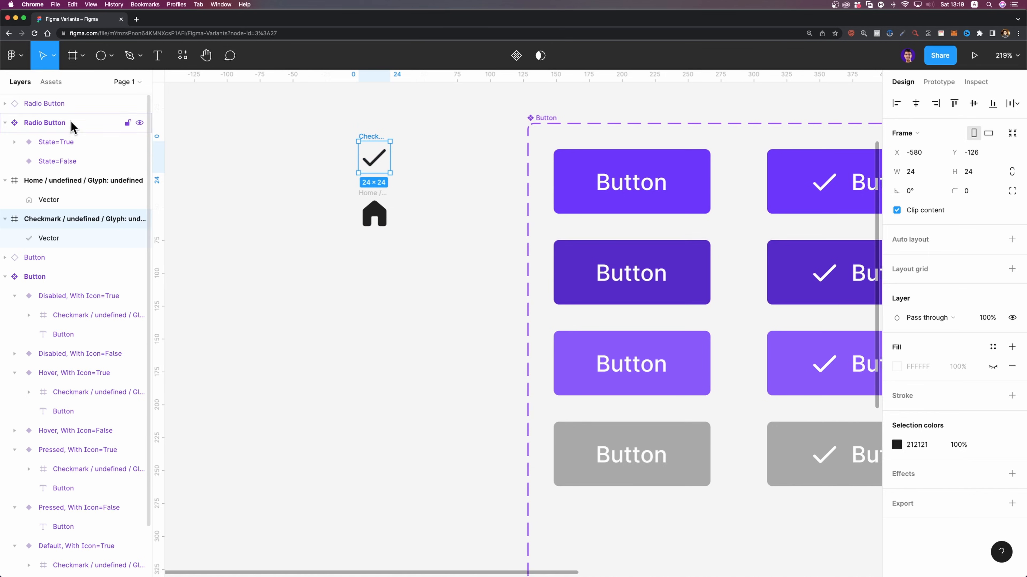
double_click(54, 220)
text(Icon)
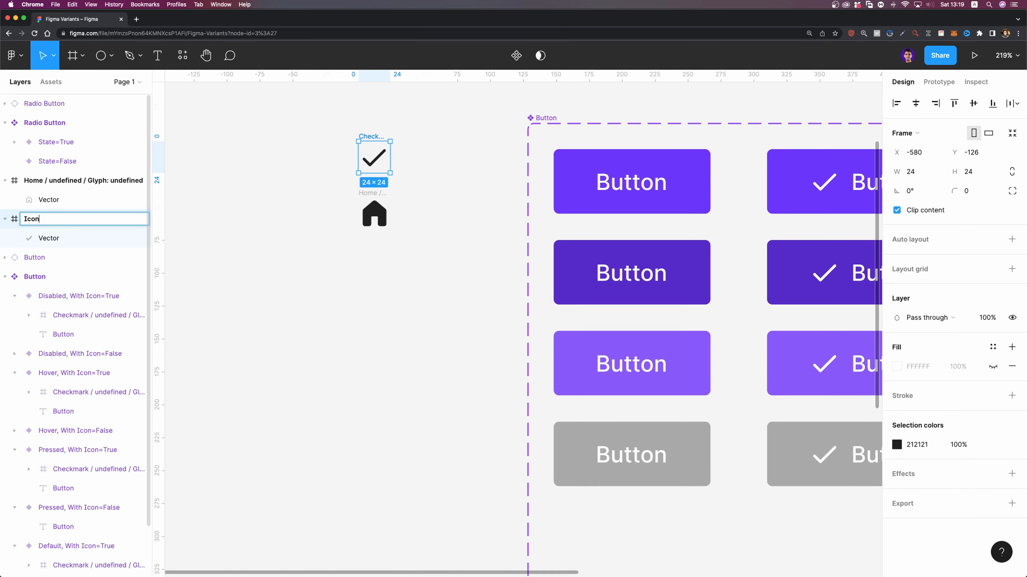
text( / Checkmark)
key(Return)
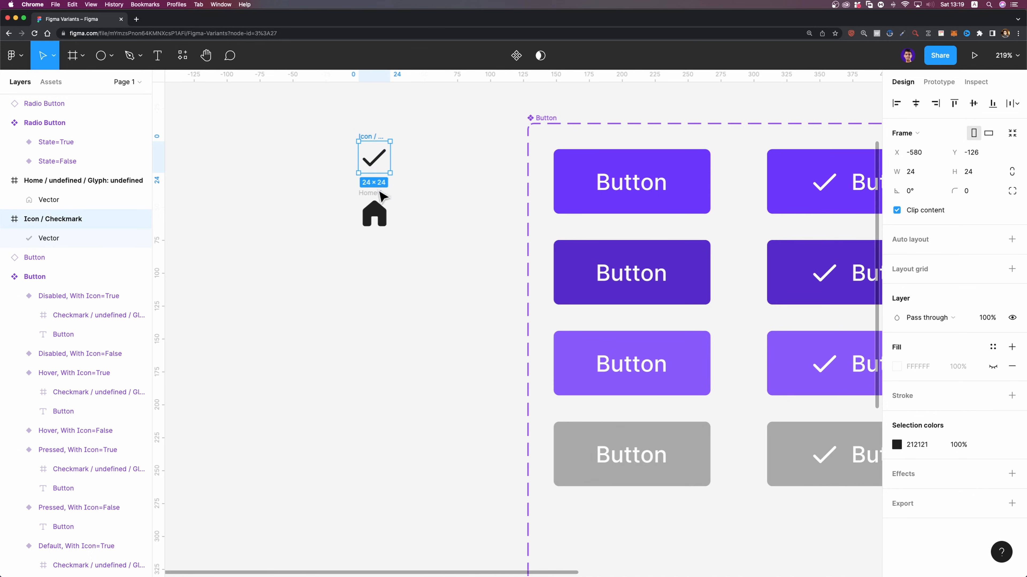
- Rename the standalone home icon's frame "Icon / Home"
click(376, 199)
double_click(36, 181)
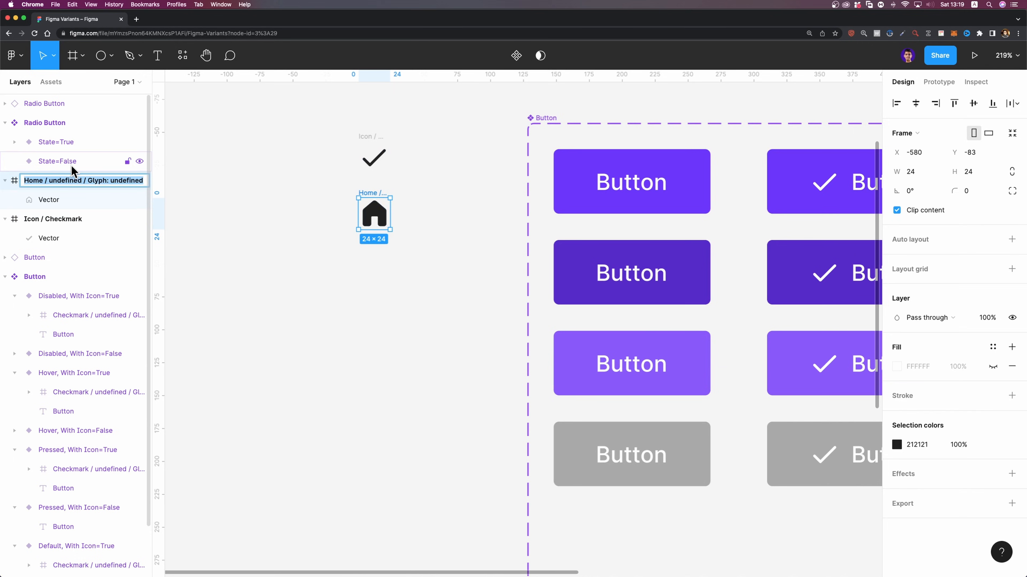
text(Ico)
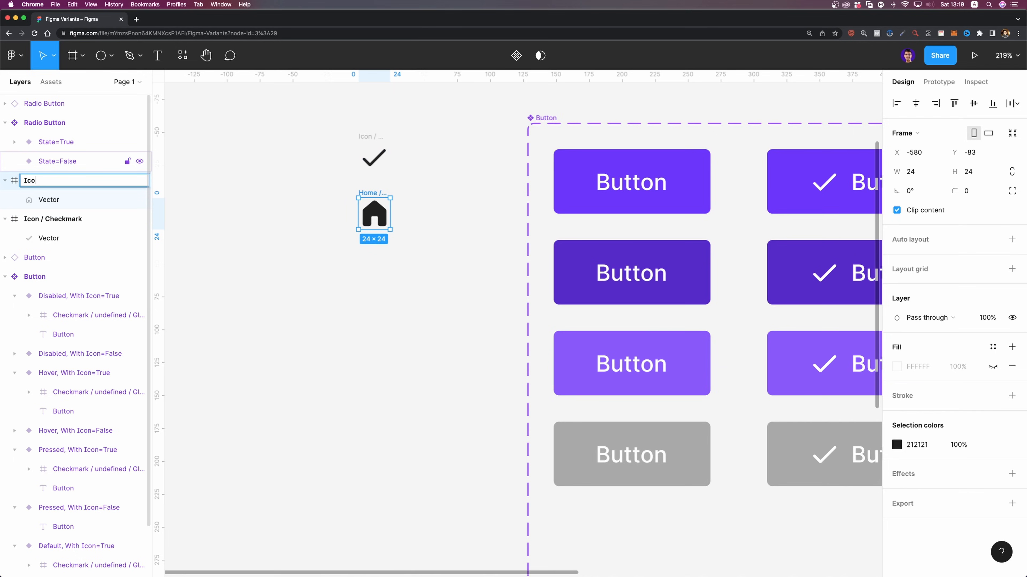
text(n / Home)
- Recolor the standalone checkmark and home icons together to white (FFFFFF)
shift+click(364, 139)
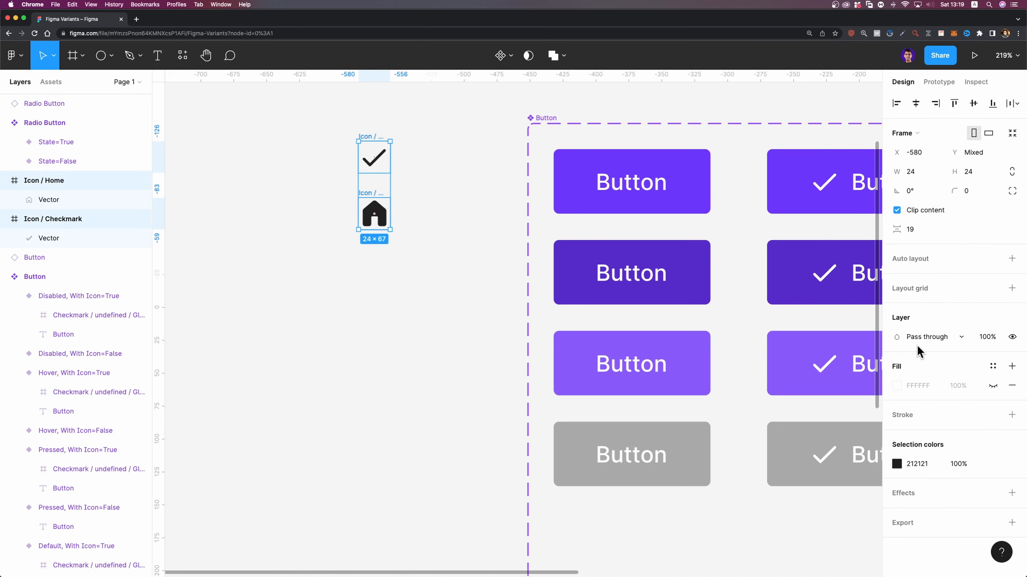
click(896, 464)
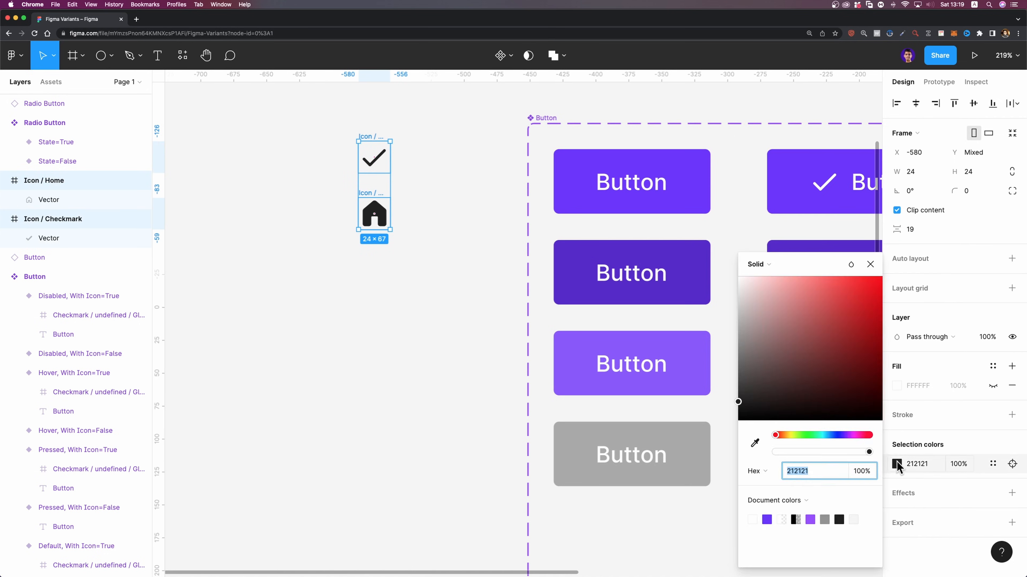
drag(739, 404, 726, 305)
click(428, 200)
- Turn the home icon and the checkmark icon into two separate components
click(364, 138)
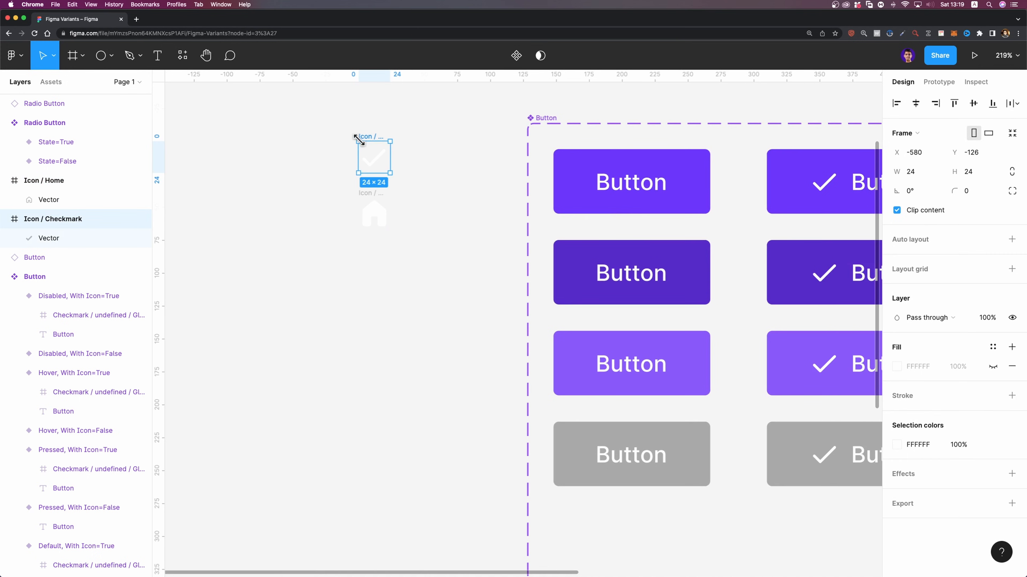
click(373, 199)
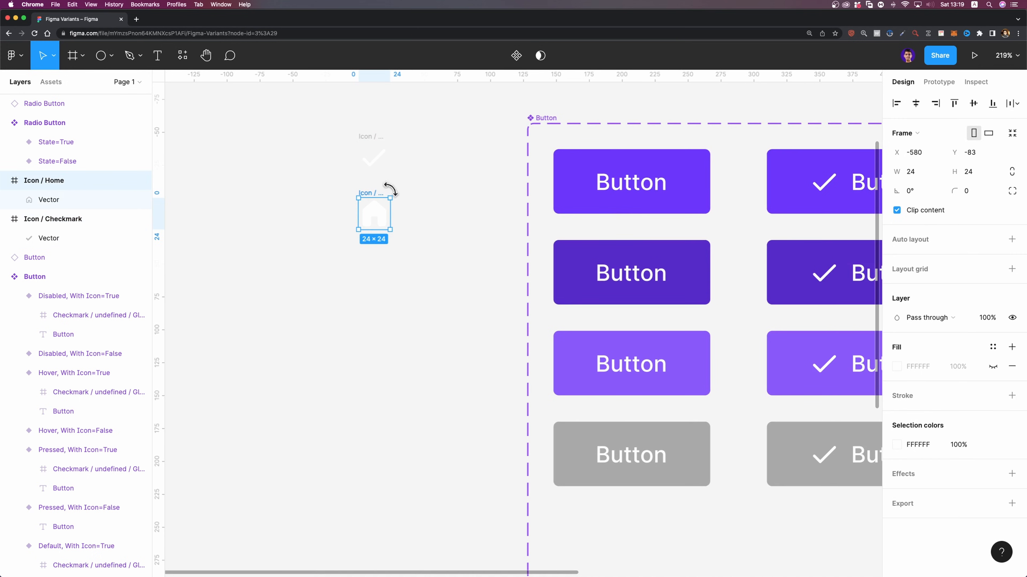
click(517, 55)
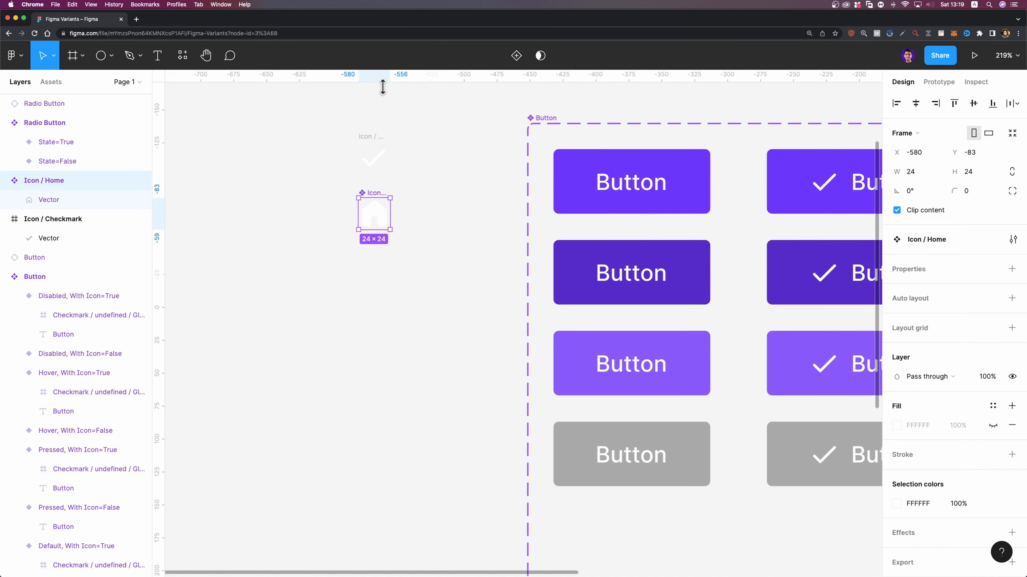
click(373, 137)
click(516, 56)
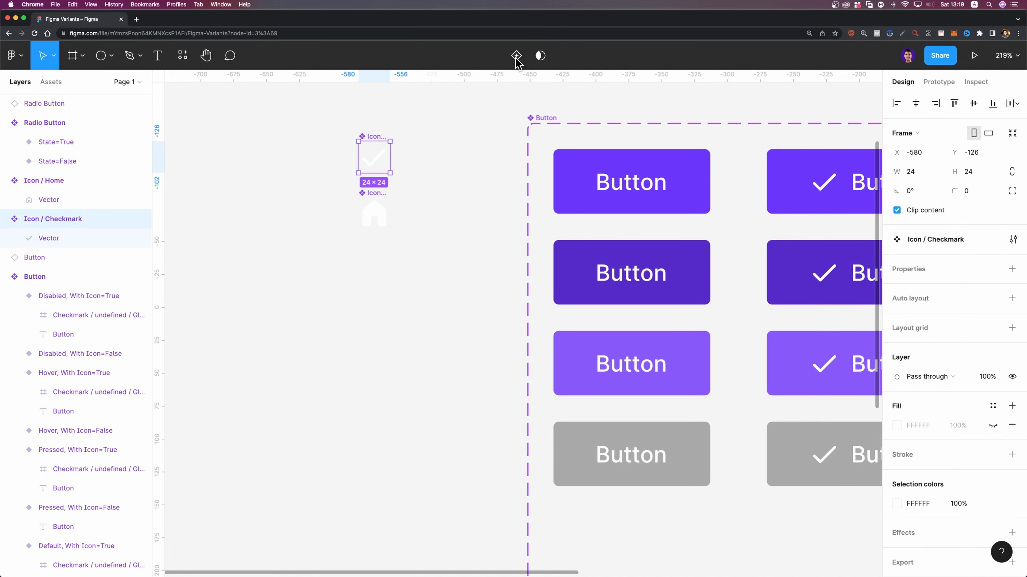
- Look through the Icon group among the local components and collapse it again
click(56, 84)
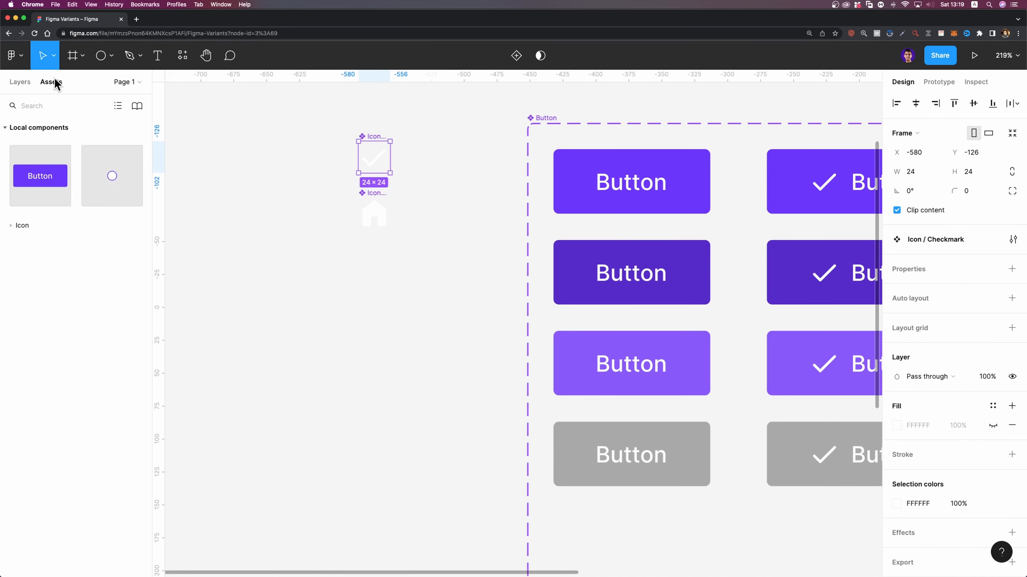
click(12, 227)
key(Escape)
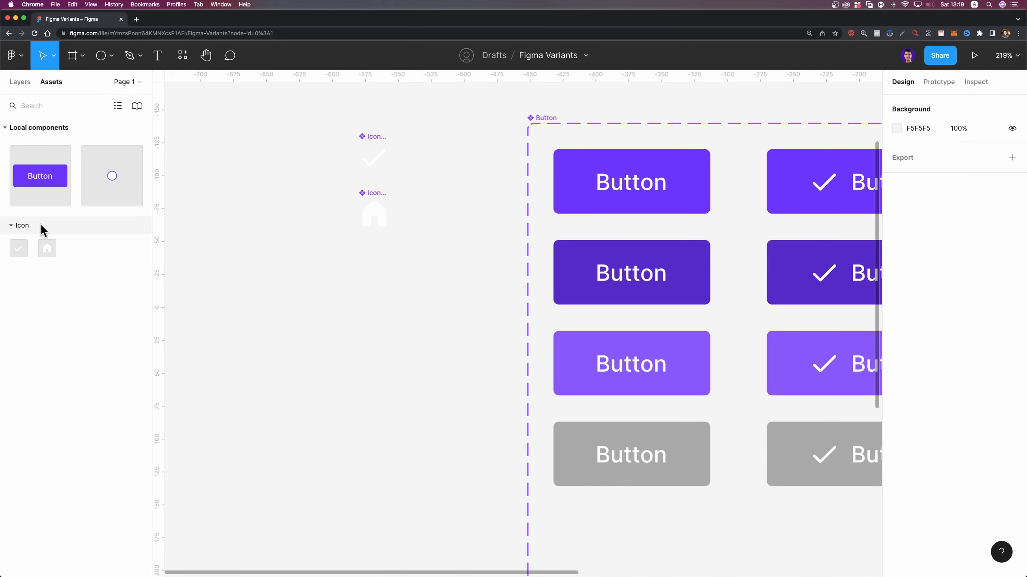
click(19, 232)
- Delete the checkmark icon frames from all four with-icon variants in the Button component set
scroll(376, 210, down, 3)
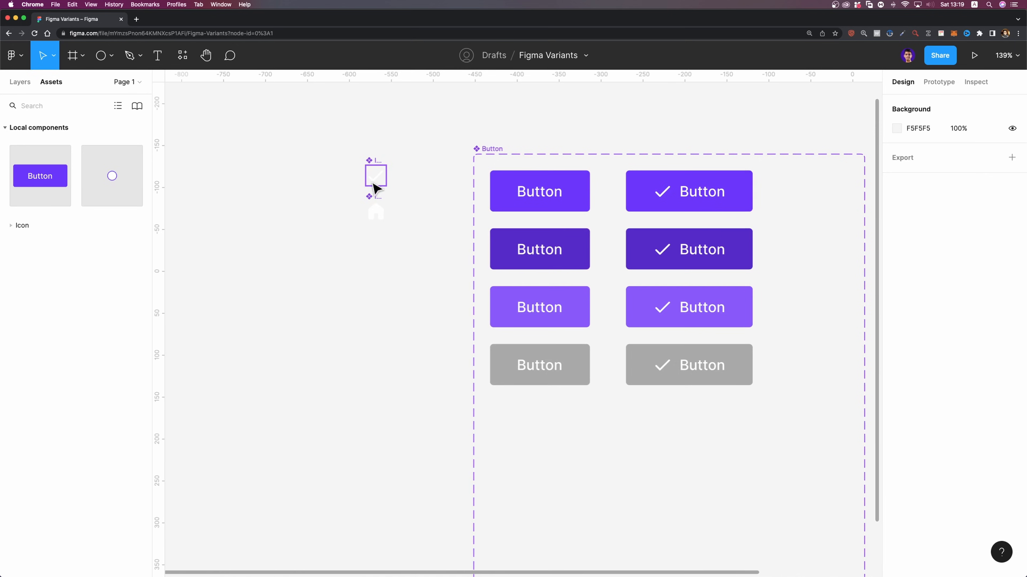
double_click(672, 190)
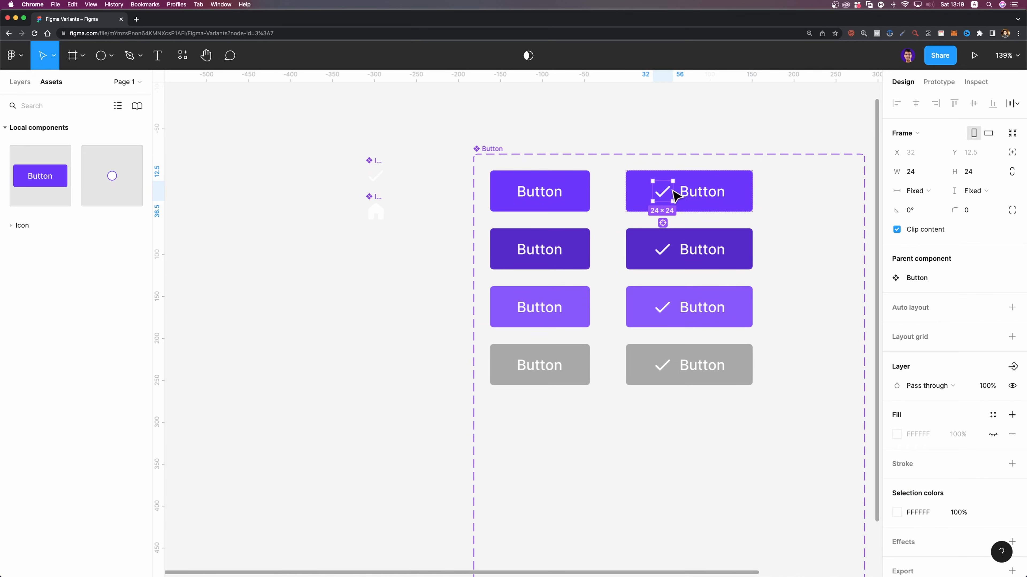
key(Delete)
double_click(663, 251)
key(Delete)
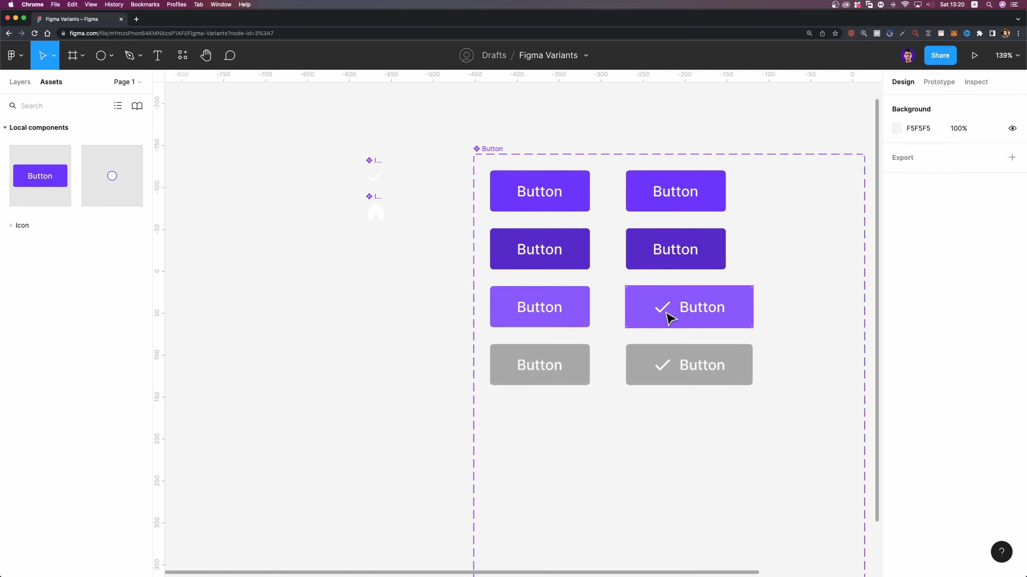
double_click(667, 316)
key(Delete)
double_click(663, 366)
key(Delete)
- Duplicate the Icon / Checkmark component and place the instance before the label in the default with-icon button variant
click(372, 164)
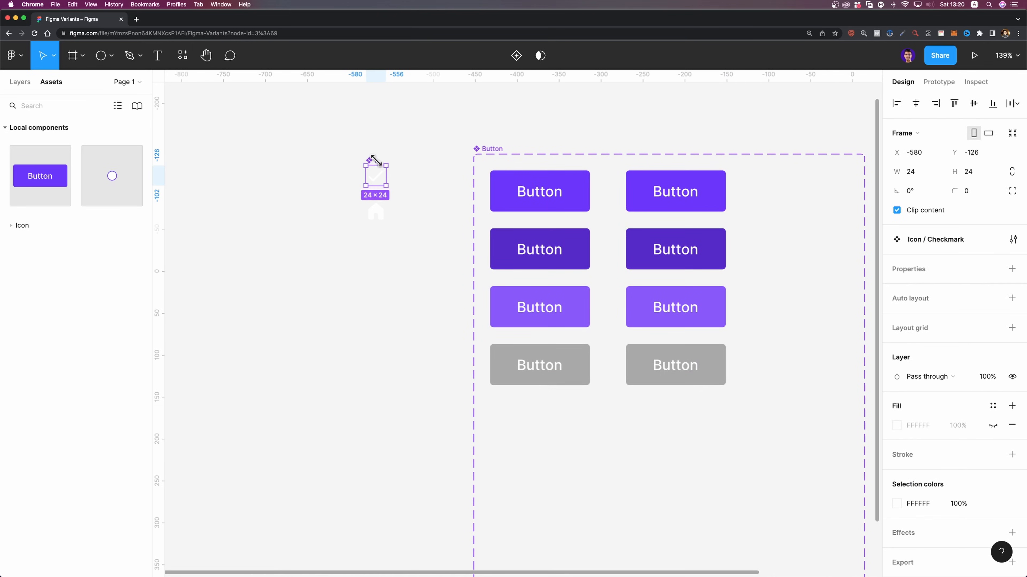
scroll(379, 164, up, 3)
scroll(428, 190, right, 3)
key(super+d)
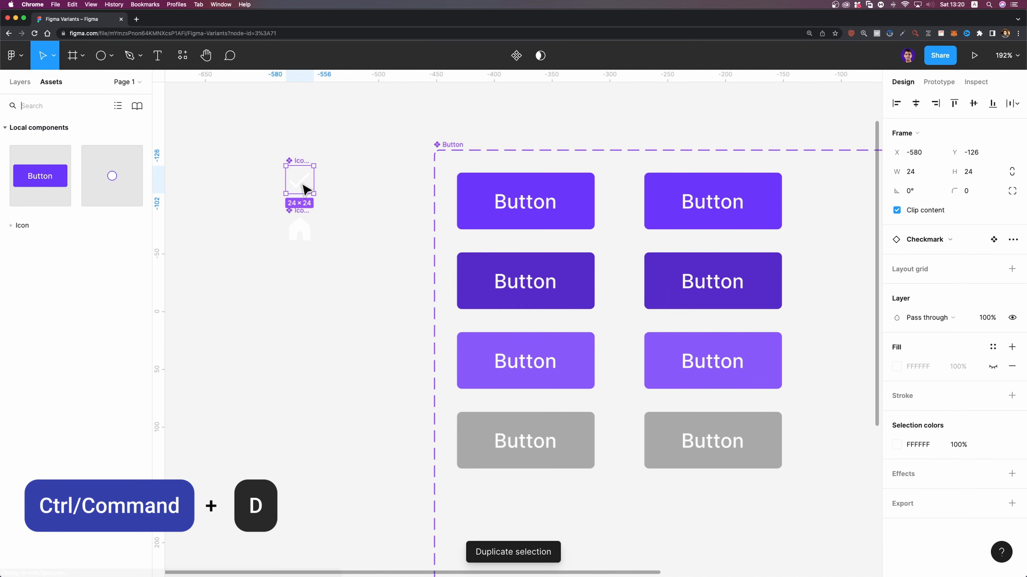
drag(305, 186, 688, 204)
click(20, 82)
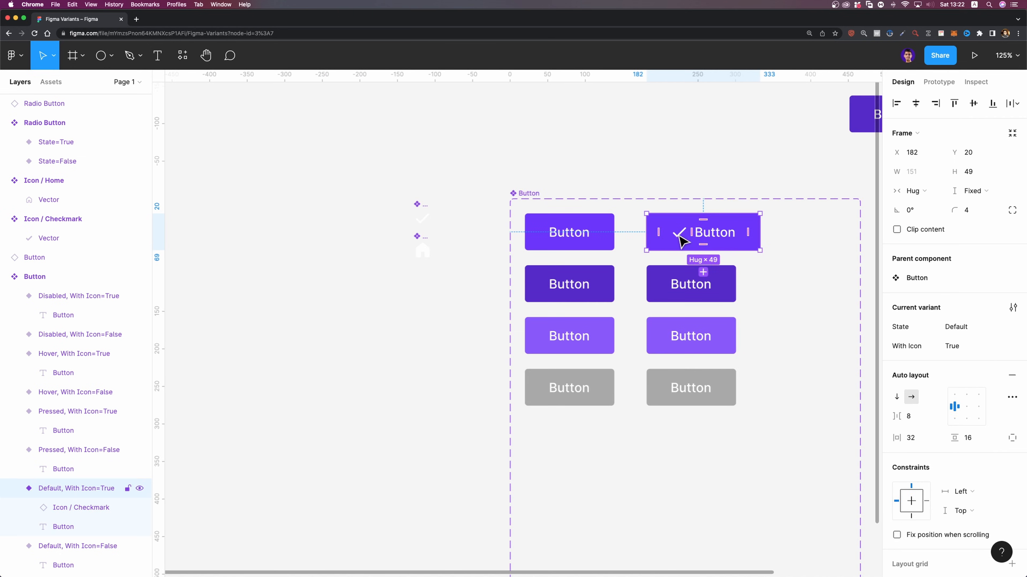
- Create an instance swap property named "Icon" with the value Checkmark for the default with-icon variant's checkmark
click(680, 239)
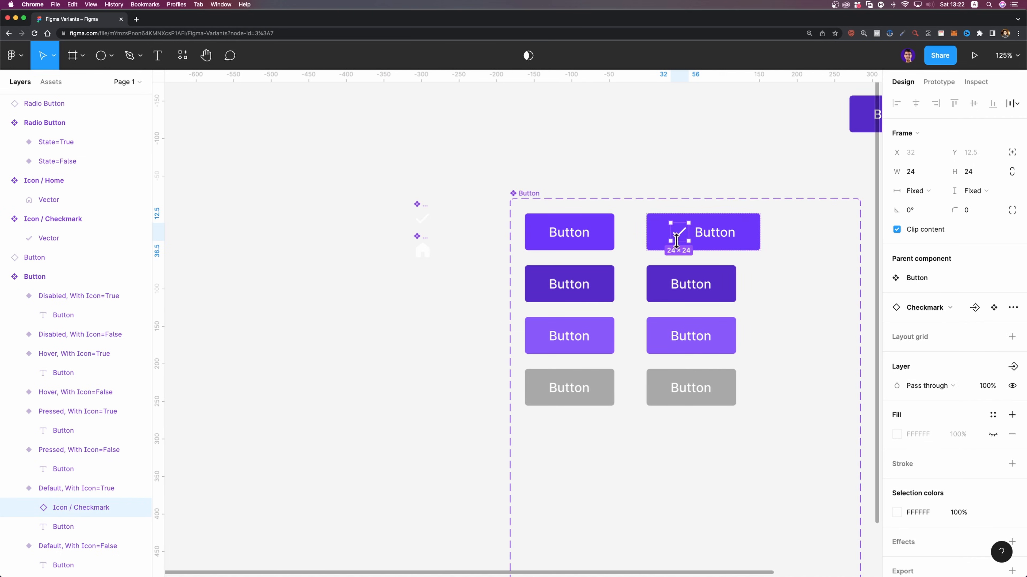
scroll(676, 241, up, 3)
scroll(676, 241, right, 5)
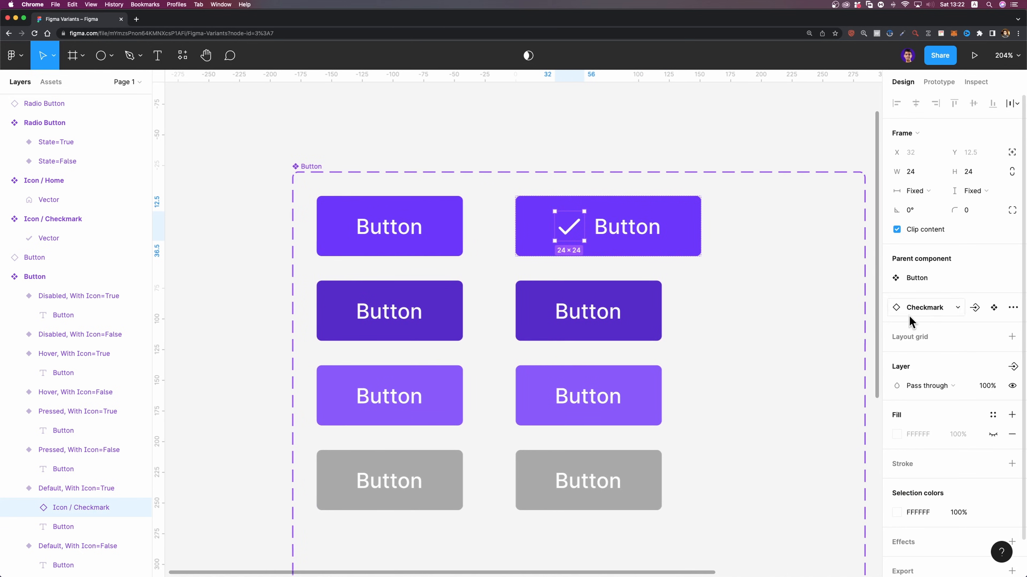
click(974, 309)
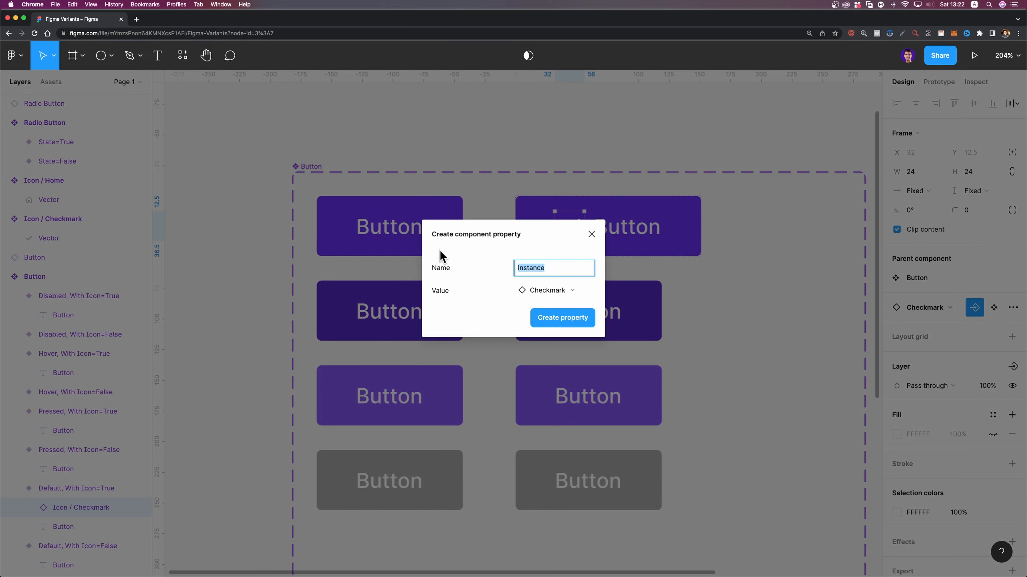
text(Icon)
click(584, 291)
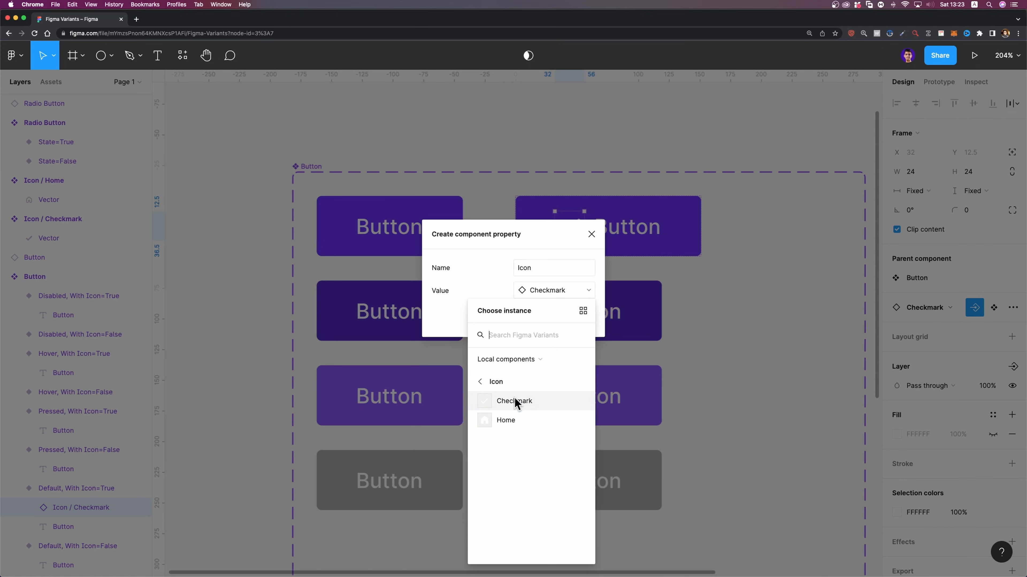
click(517, 285)
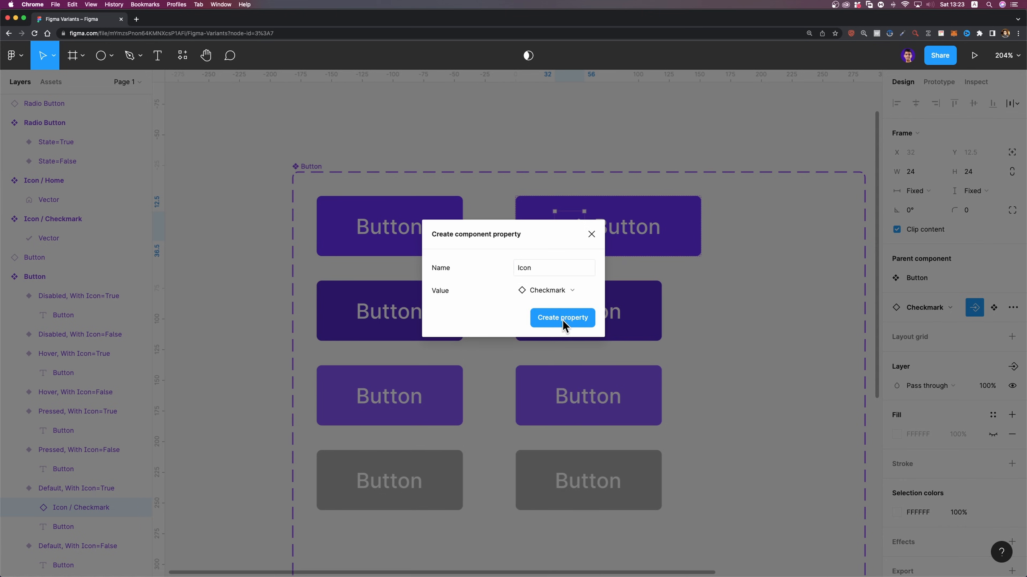
click(562, 318)
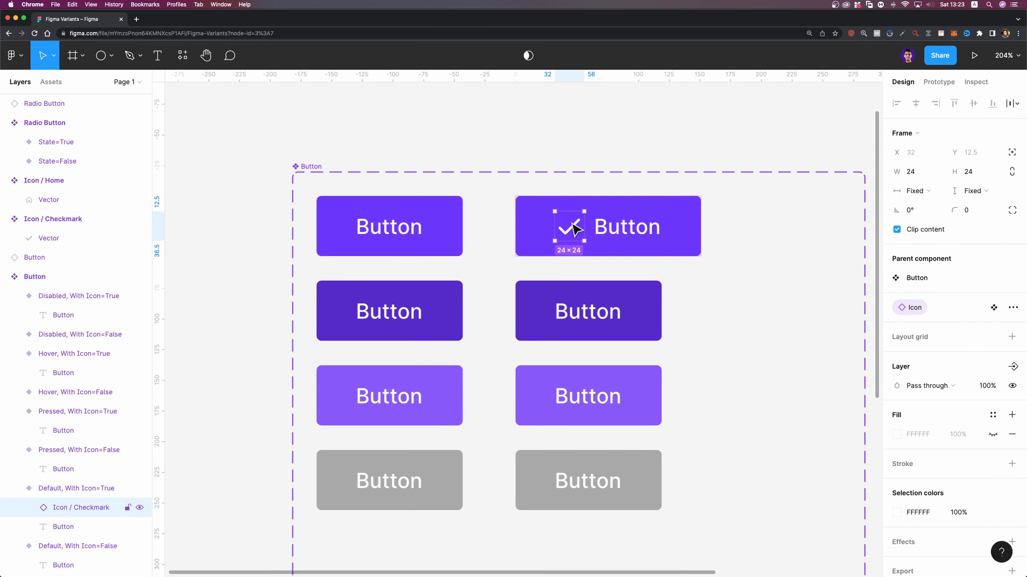
- Paste the linked checkmark instance into the pressed, hover and disabled with-icon variants and put it before each label
click(658, 314)
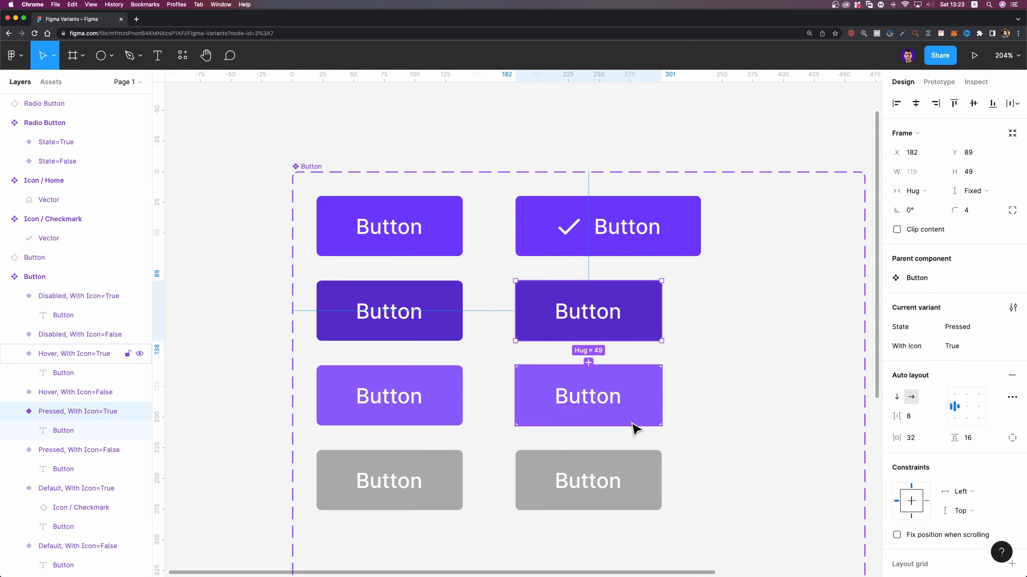
shift+click(630, 423)
shift+click(623, 471)
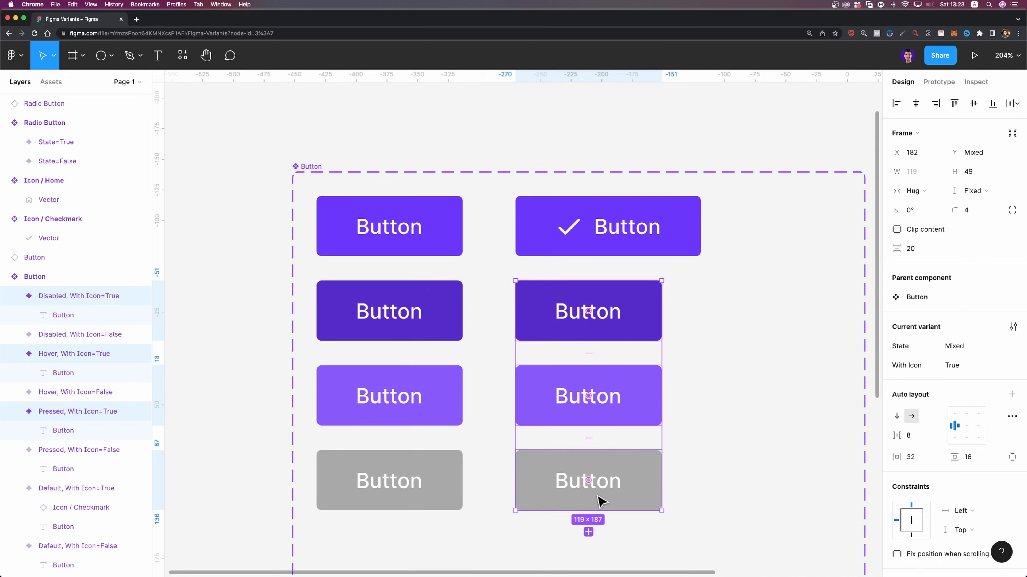
key(super+v)
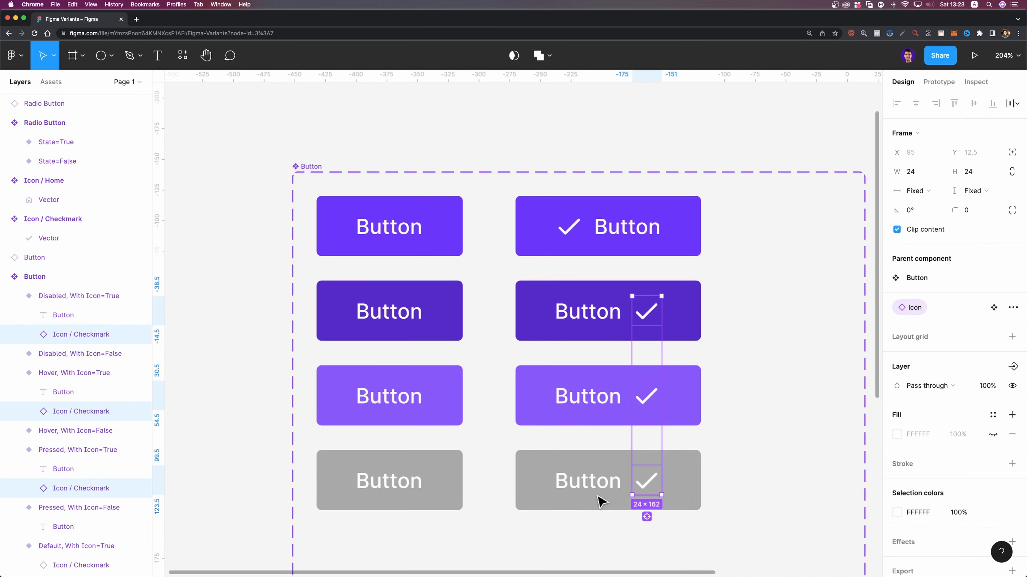
key(Left)
- Move the standalone button instance above the Button component set and swap its icon to Home
scroll(725, 367, down, 5)
scroll(726, 368, right, 3)
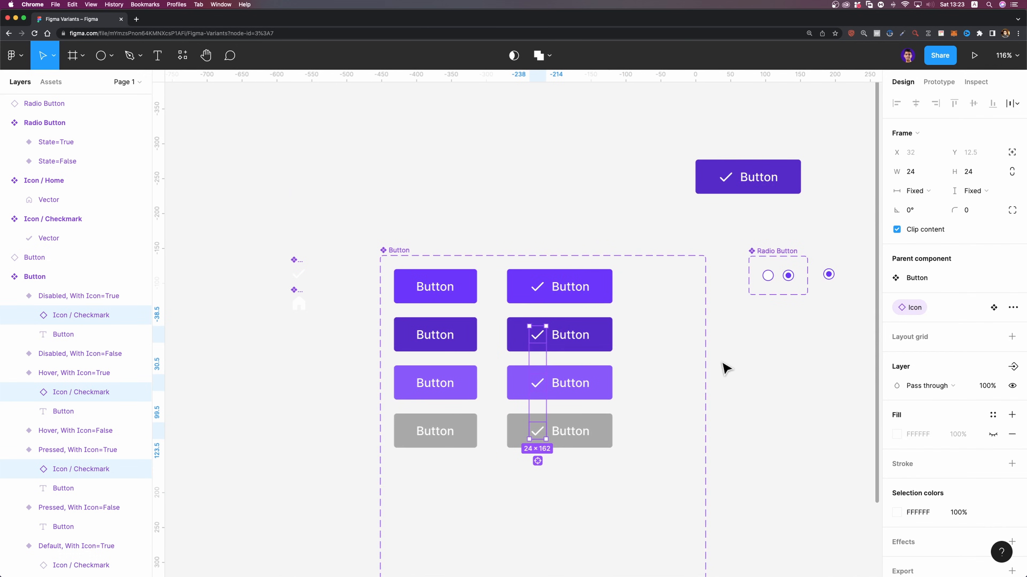
drag(747, 165, 557, 182)
scroll(557, 181, up, 5)
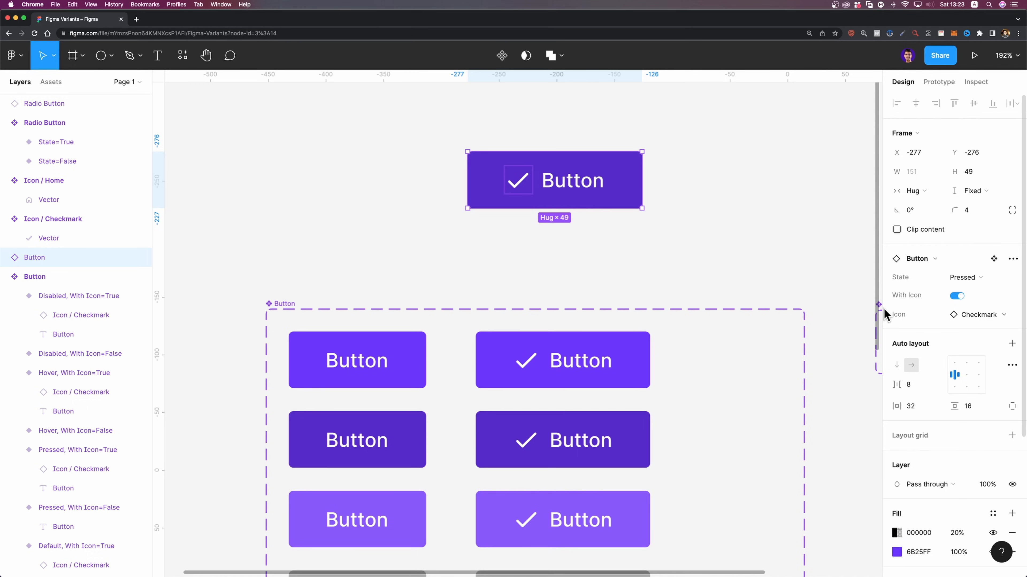
click(973, 316)
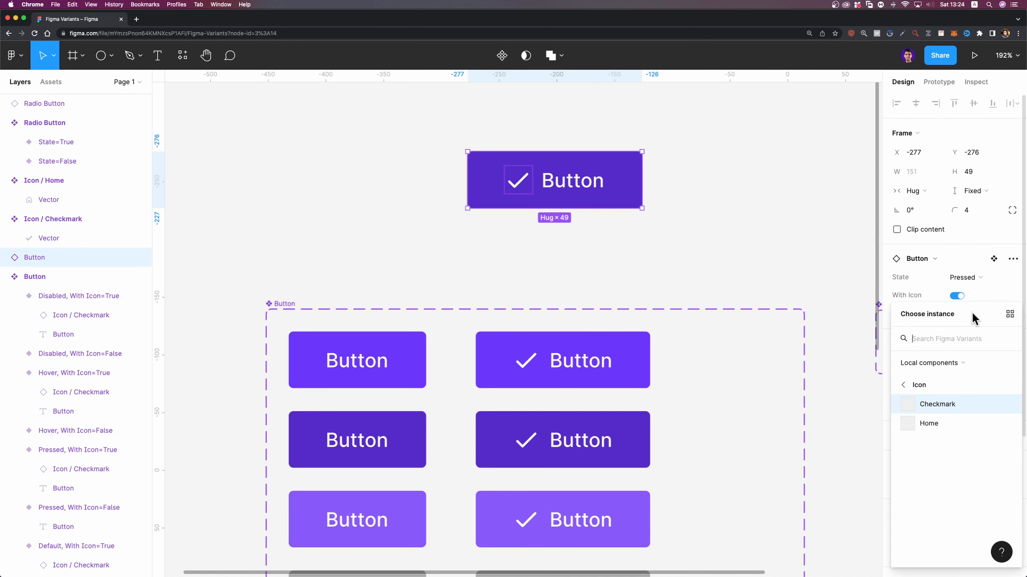
click(937, 430)
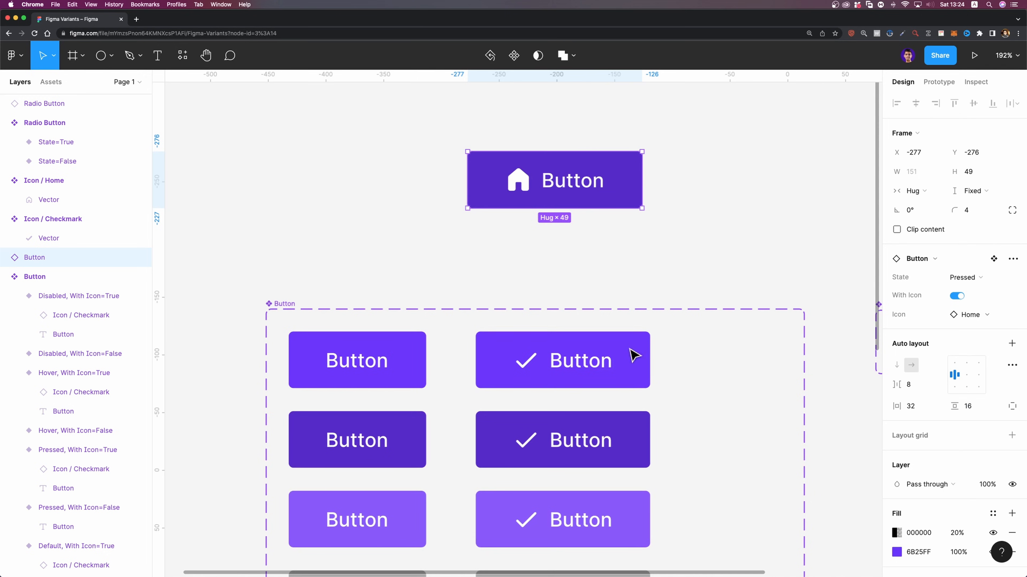
scroll(683, 380, down, 5)
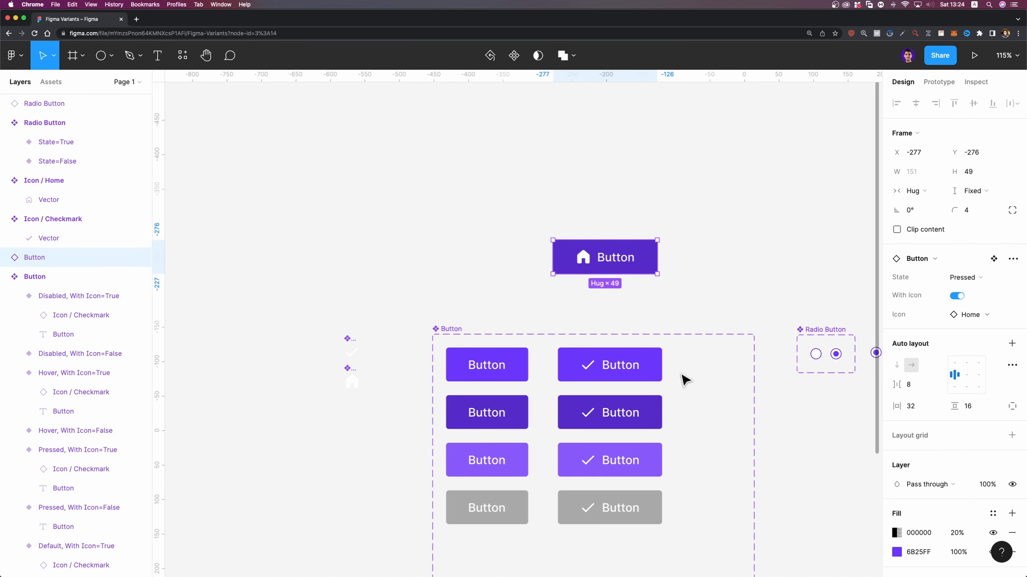
scroll(683, 381, down, 3)
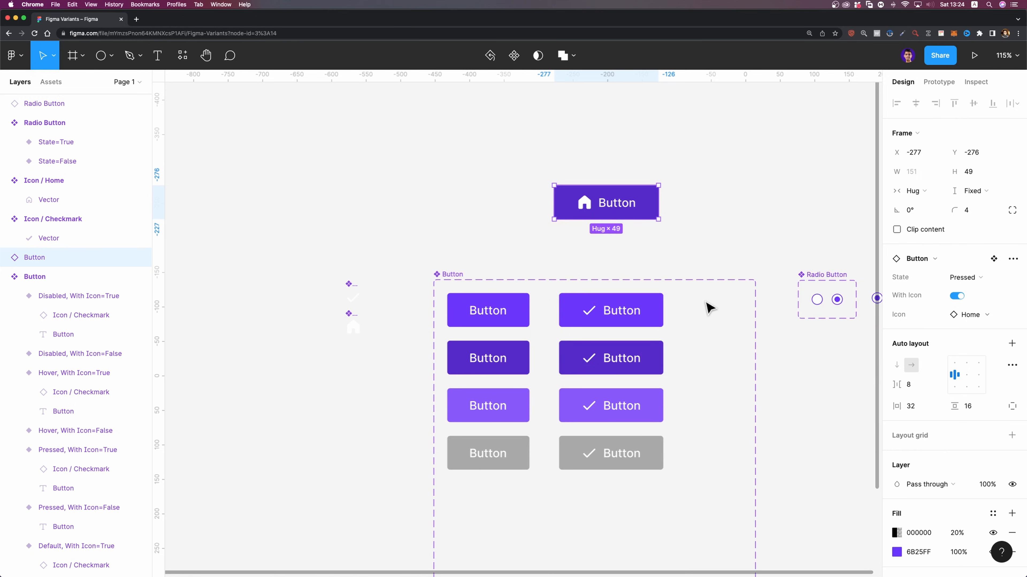
scroll(708, 318, up, 3)
scroll(694, 305, down, 3)
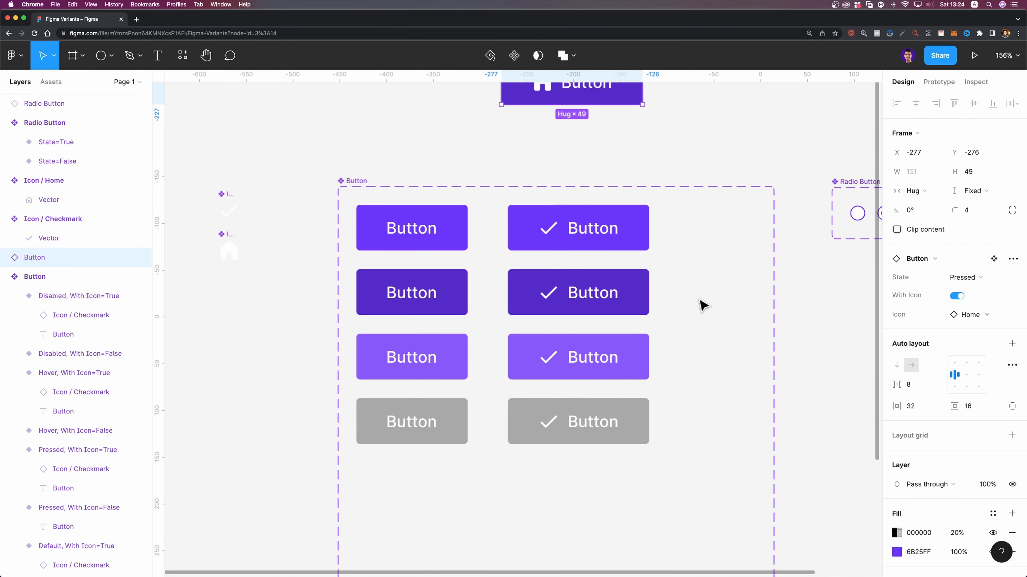
scroll(488, 246, down, 3)
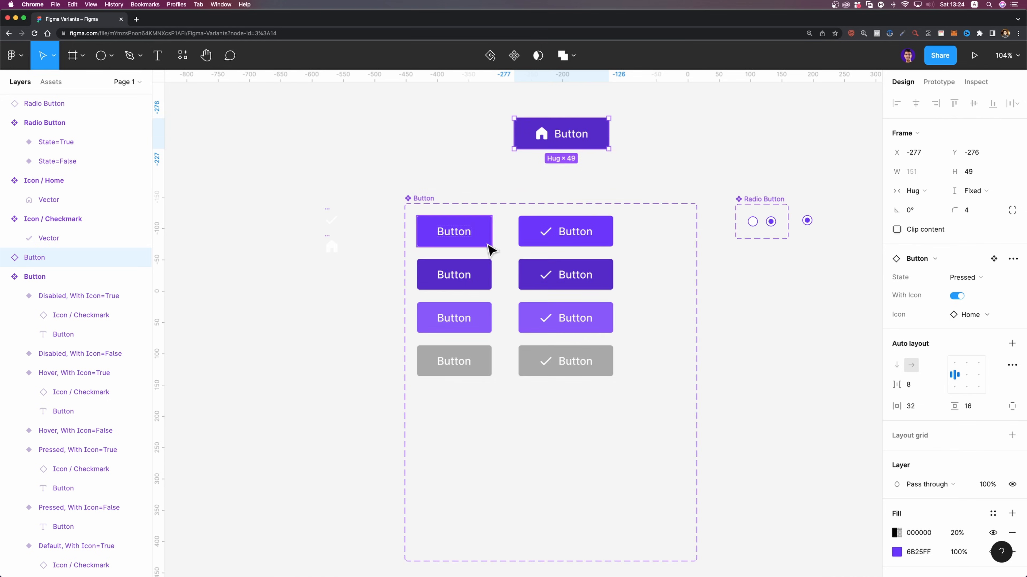
scroll(493, 240, up, 2)
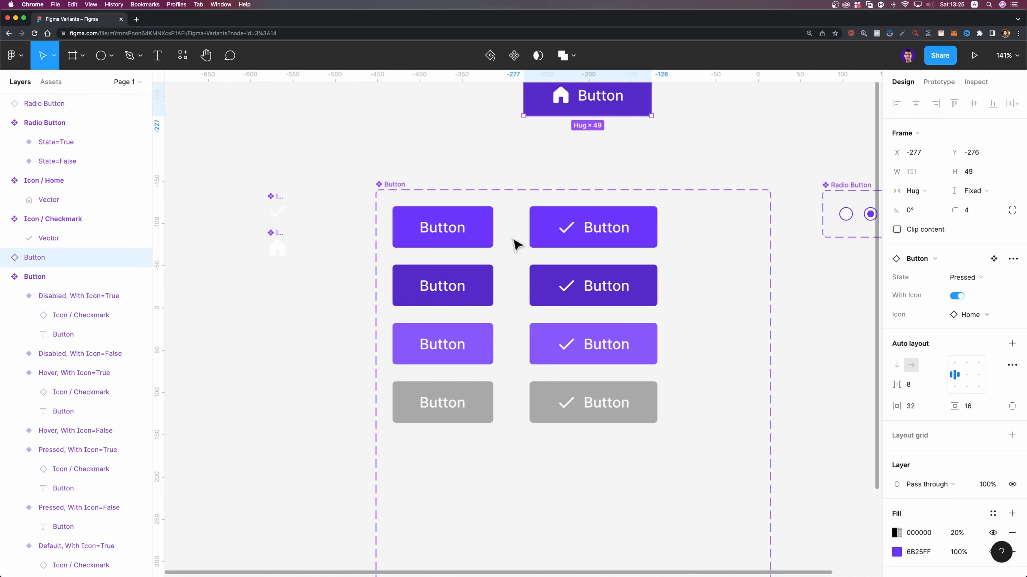
- Add a prototype interaction from the default button variant without icon to the pressed variant without icon
click(410, 201)
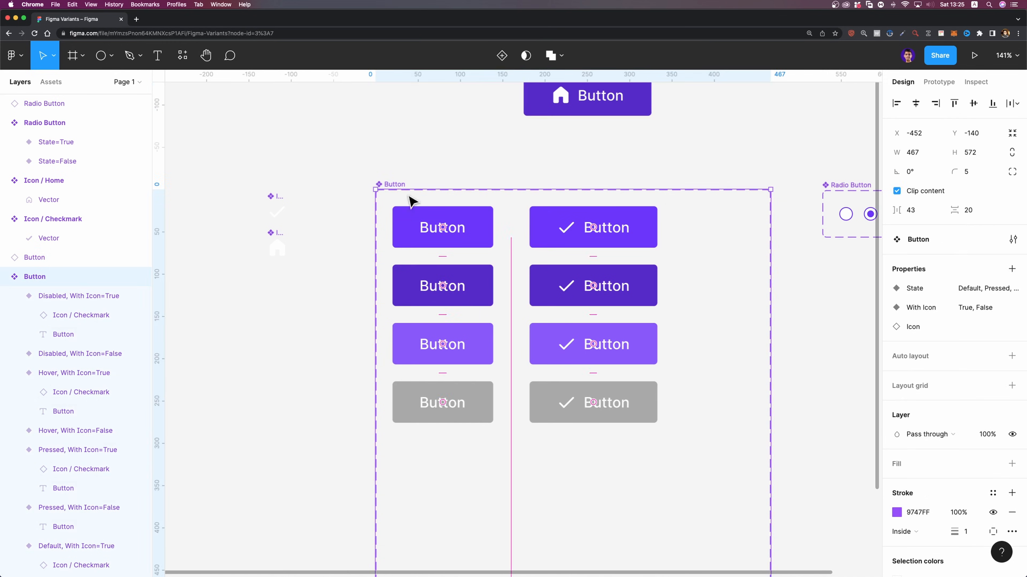
scroll(521, 278, down, 3)
scroll(520, 275, right, 1)
click(418, 180)
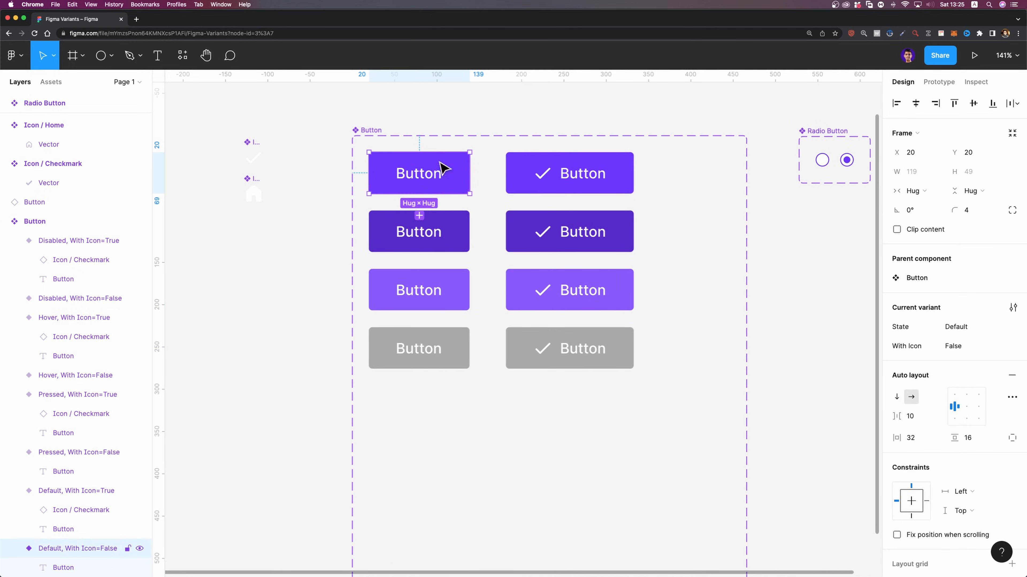
scroll(424, 177, up, 3)
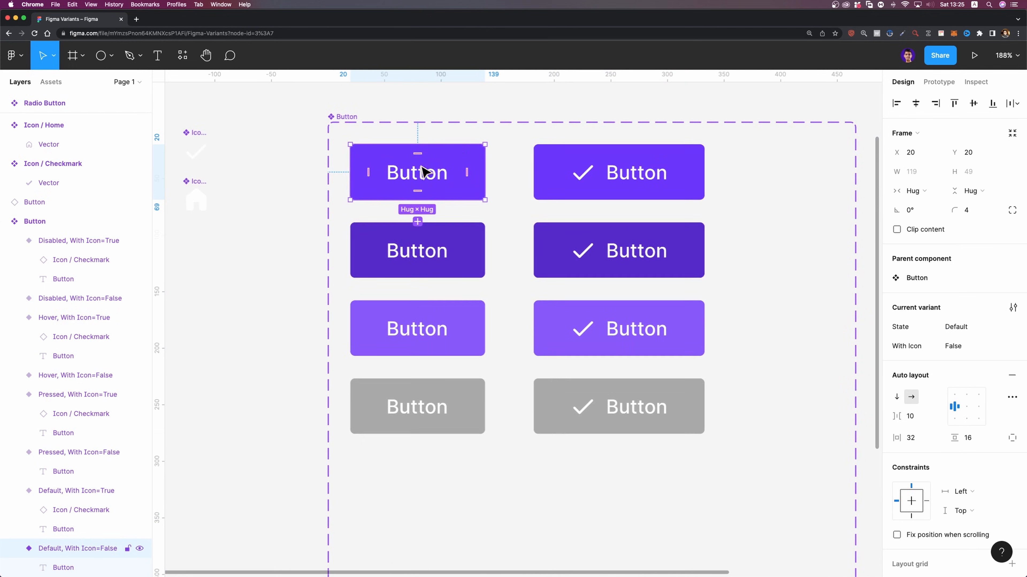
click(939, 82)
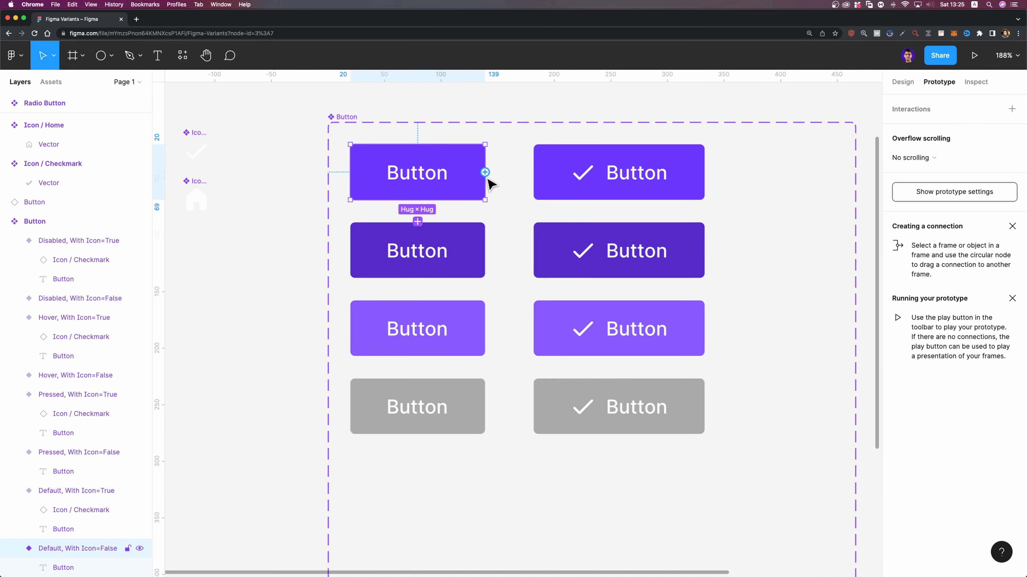
drag(486, 173, 471, 238)
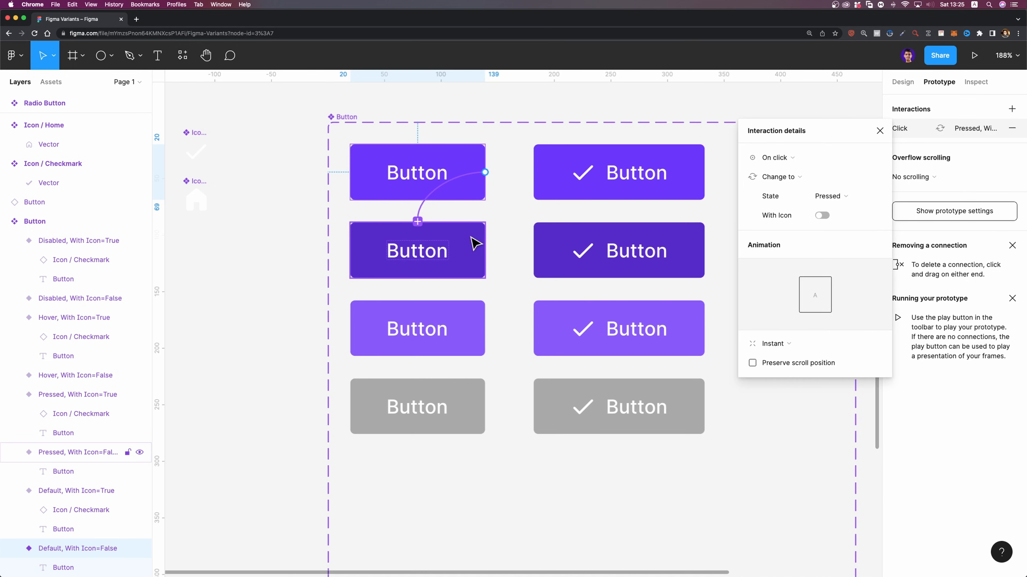
- Keep the interaction's trigger as On click with the icon off, and set its animation to Smart animate
mouse_move(795, 270)
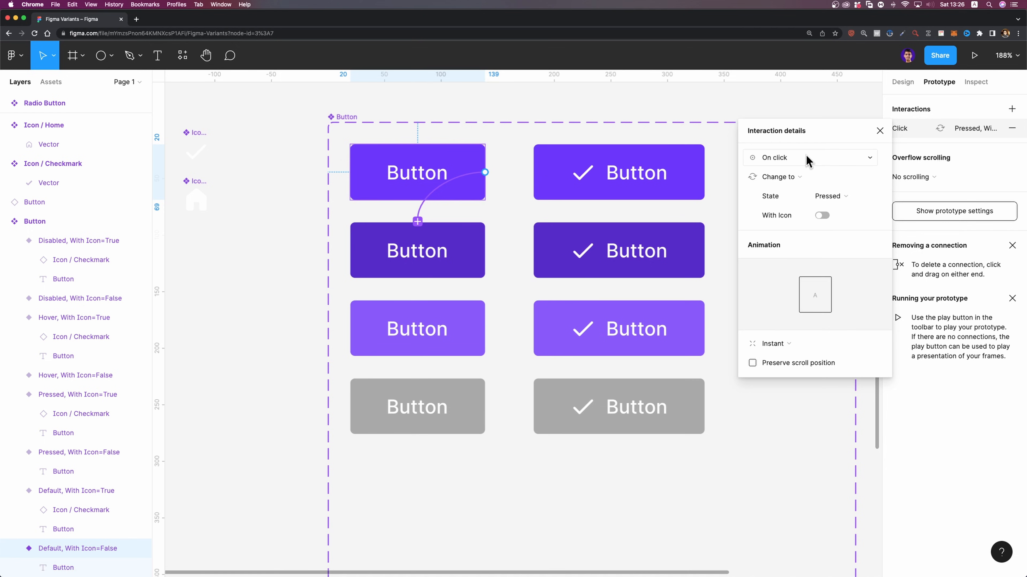
click(787, 162)
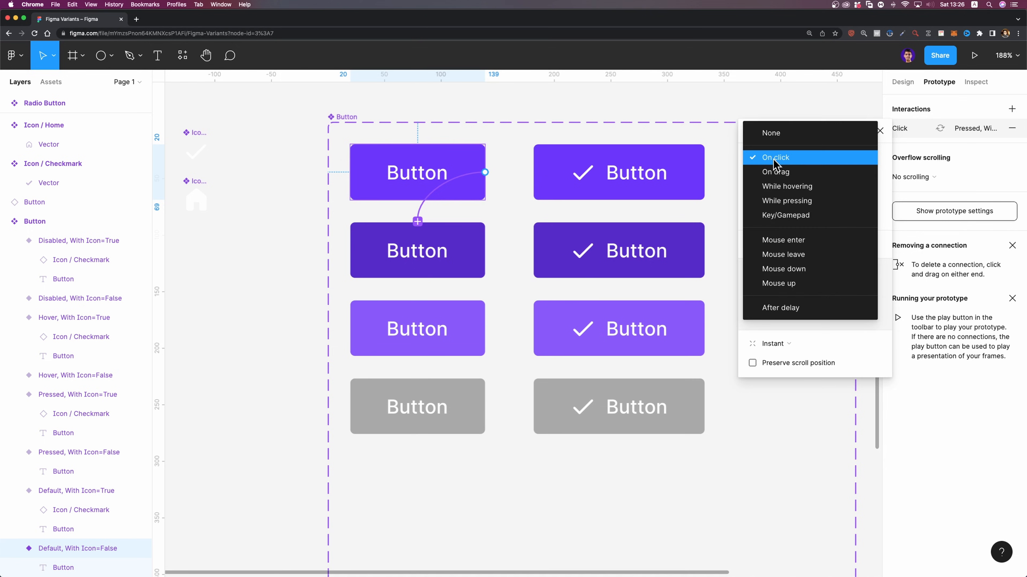
click(774, 163)
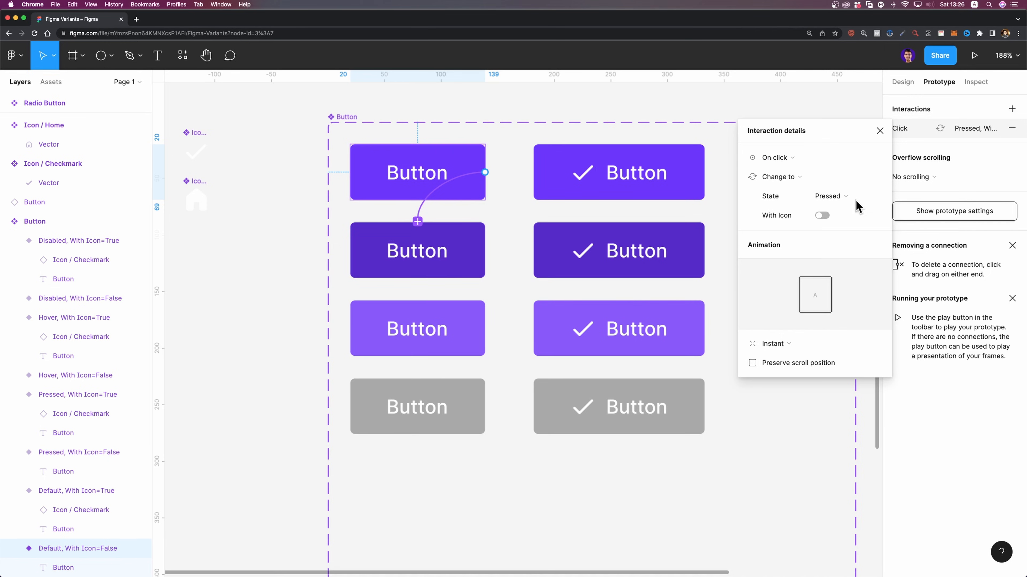
click(823, 217)
click(823, 216)
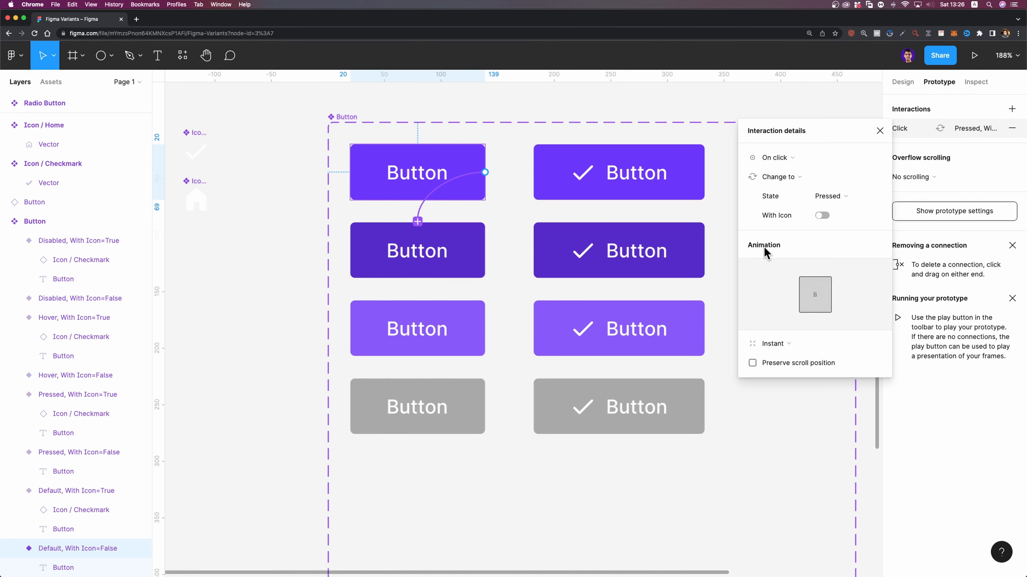
click(793, 344)
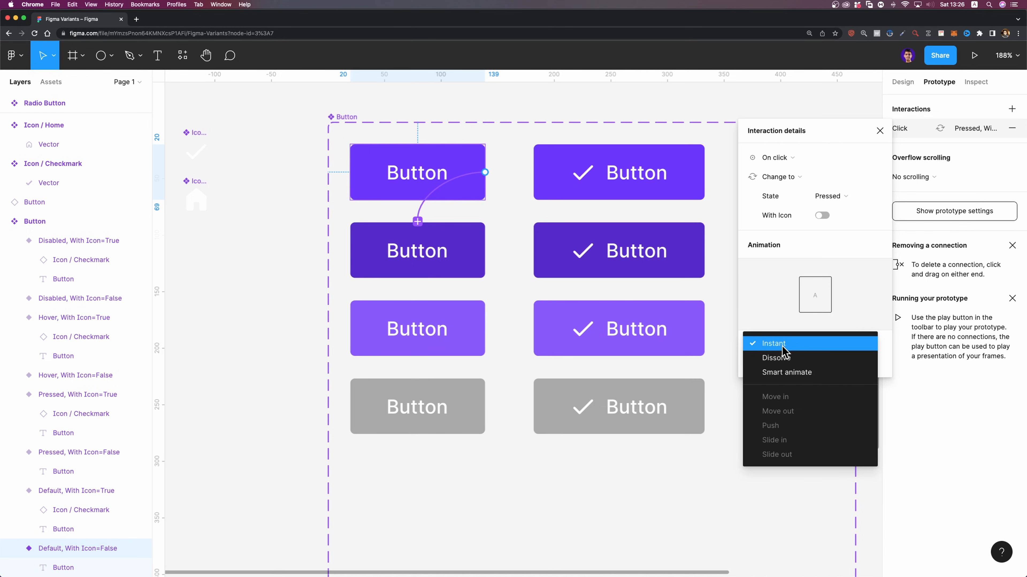
click(784, 374)
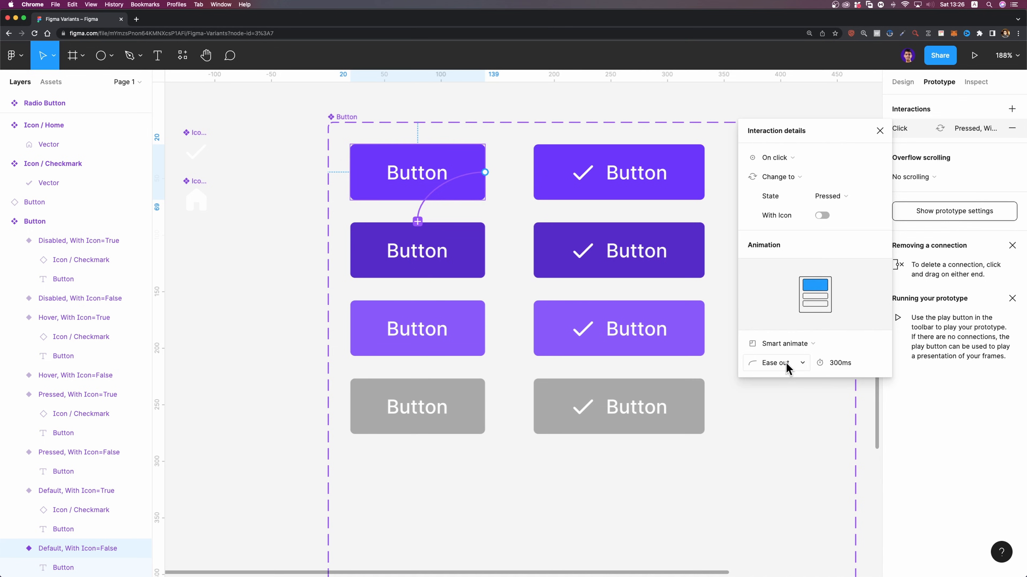
- Set the easing of the default-to-pressed interaction's animation to Ease in and out back
click(791, 364)
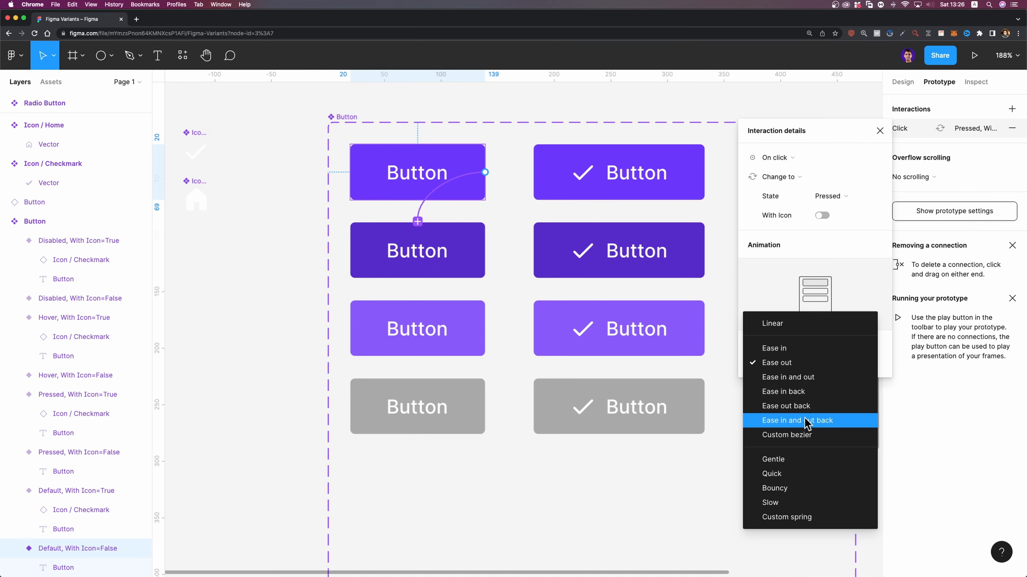
click(823, 423)
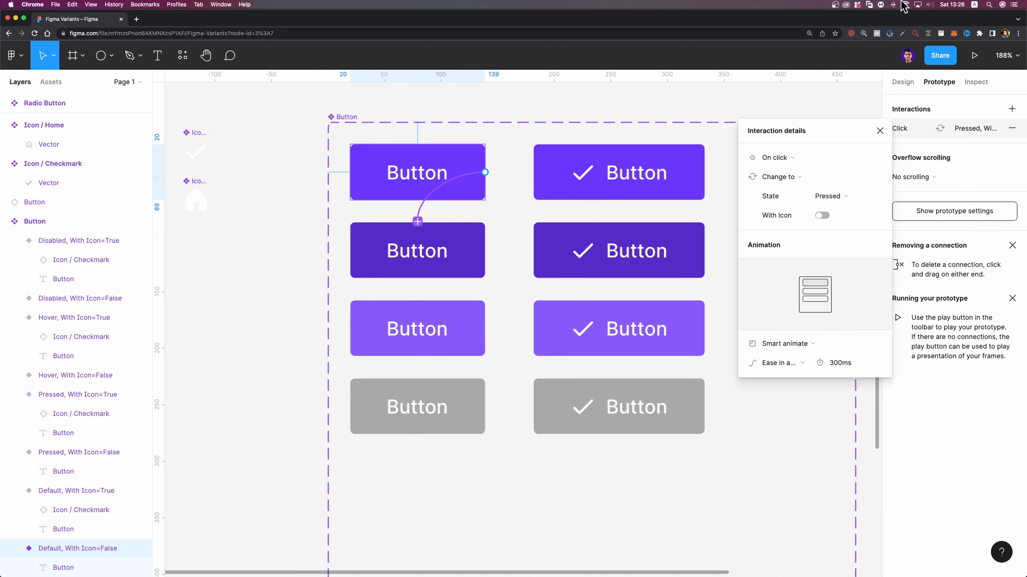
key(Escape)
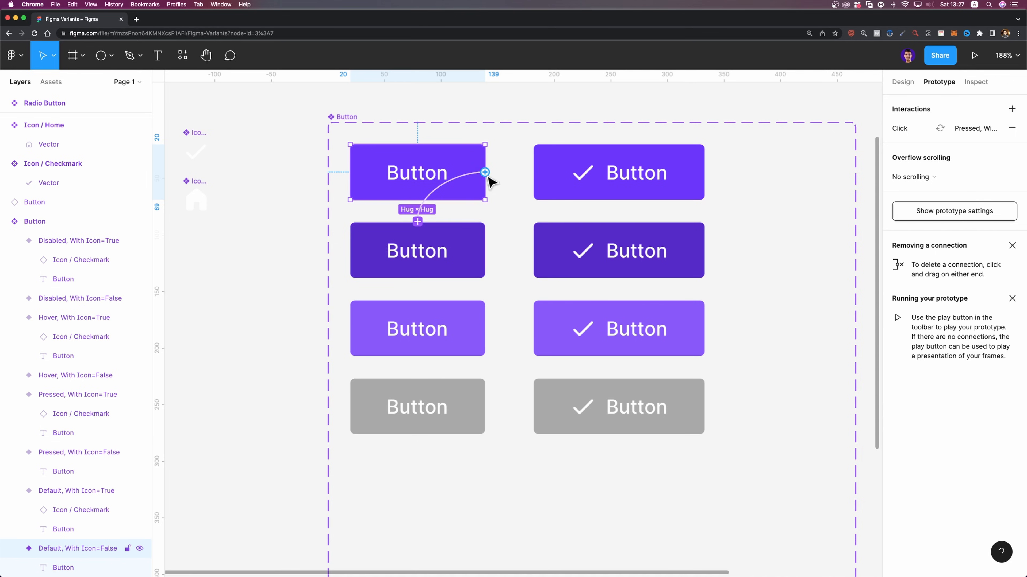
- Add a While hovering interaction from the default button variant without icon to the hover variant without icon
drag(486, 173, 438, 323)
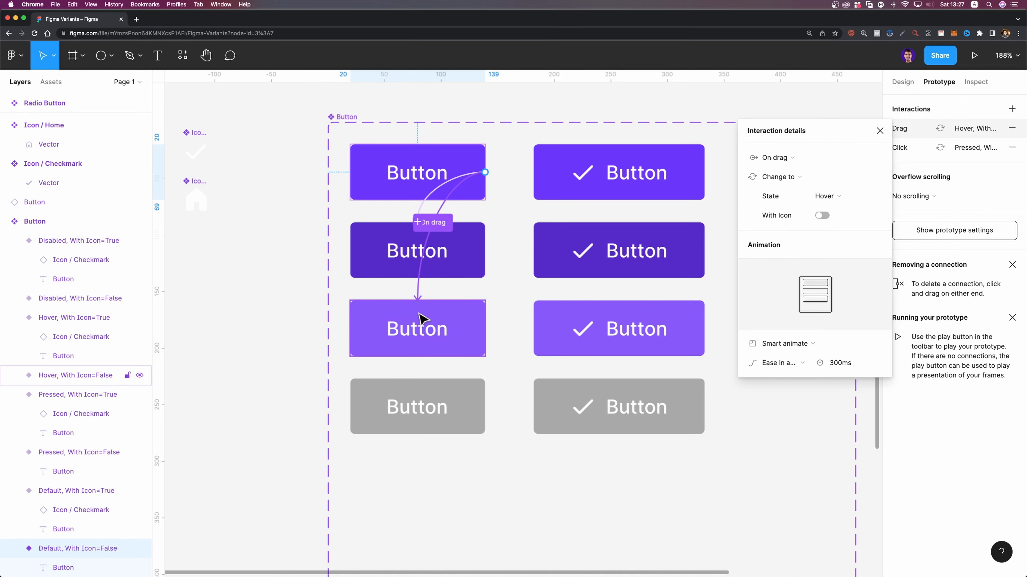
click(788, 157)
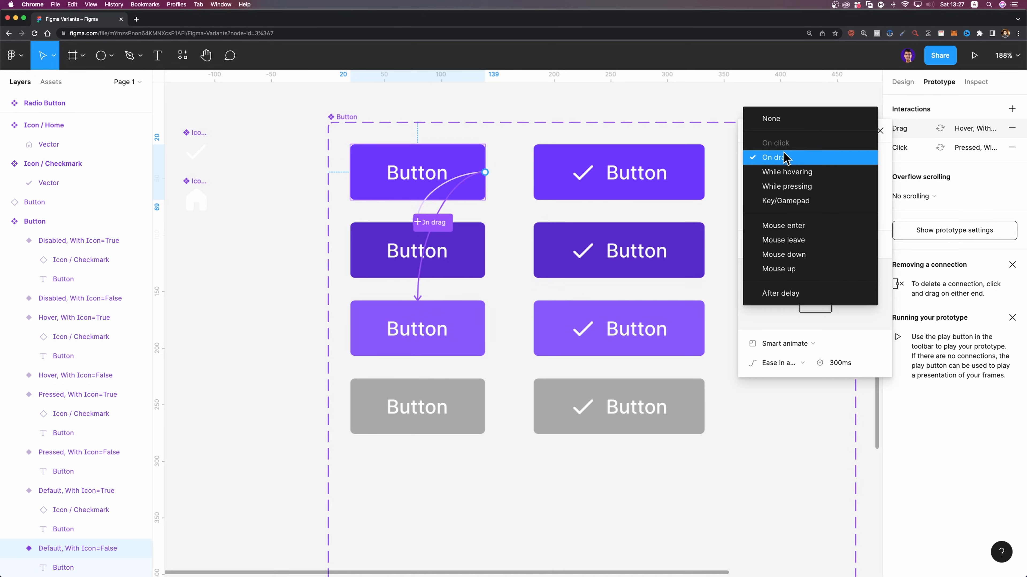
click(786, 173)
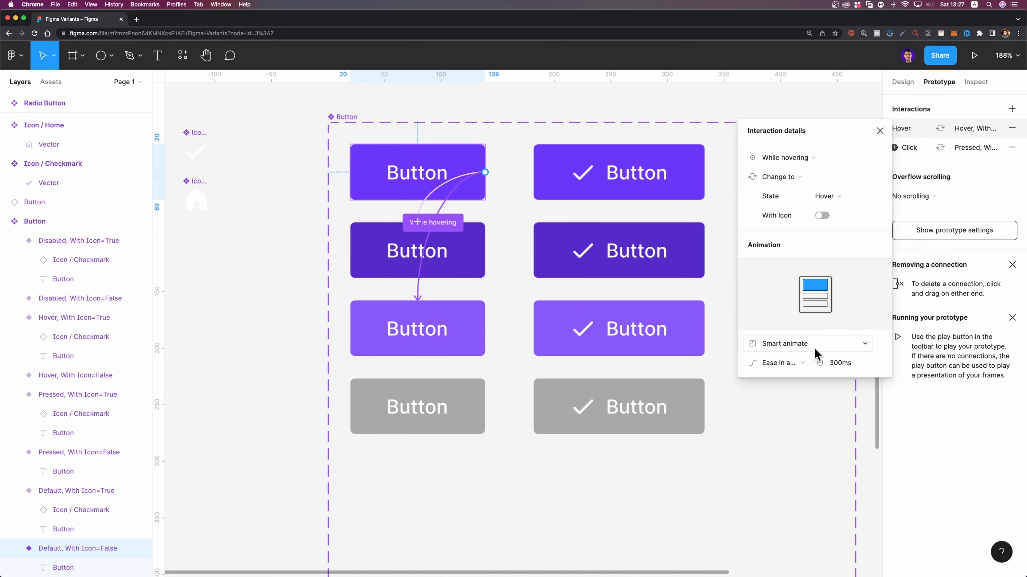
click(880, 131)
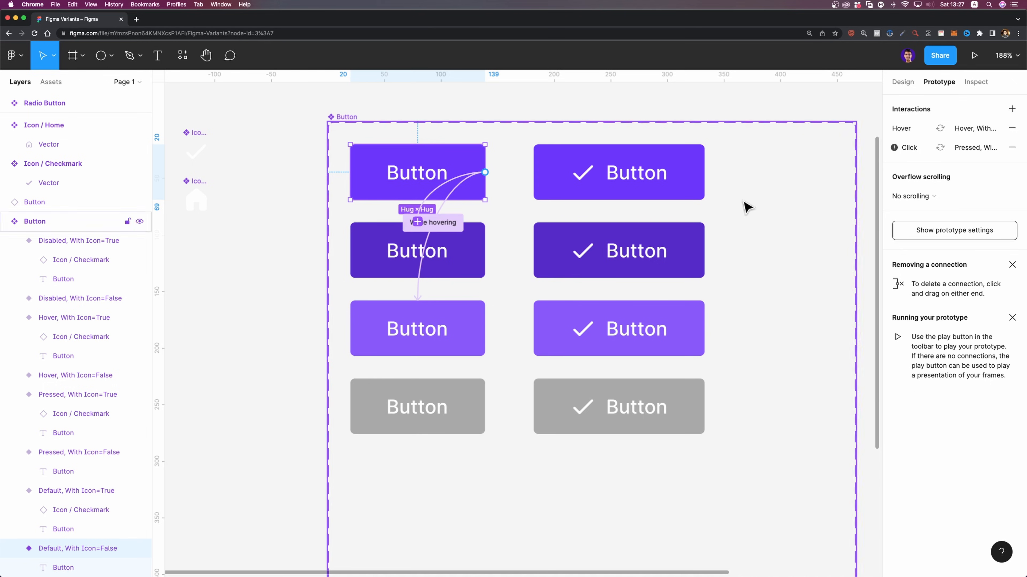
- Set the standalone button instance's State to Default and swap its icon to Checkmark
scroll(746, 206, down, 5)
click(625, 179)
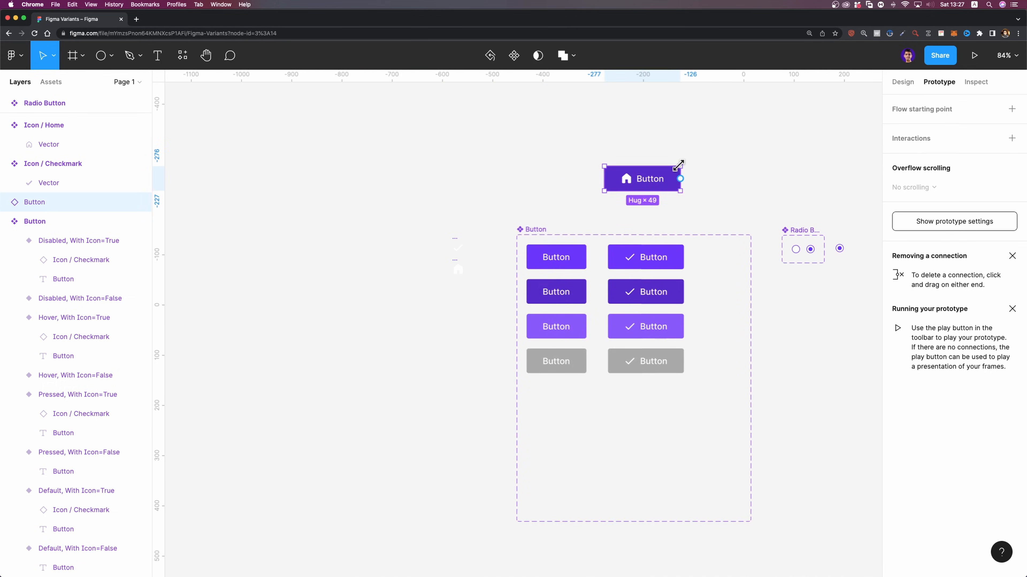
scroll(678, 166, up, 5)
click(903, 82)
click(974, 278)
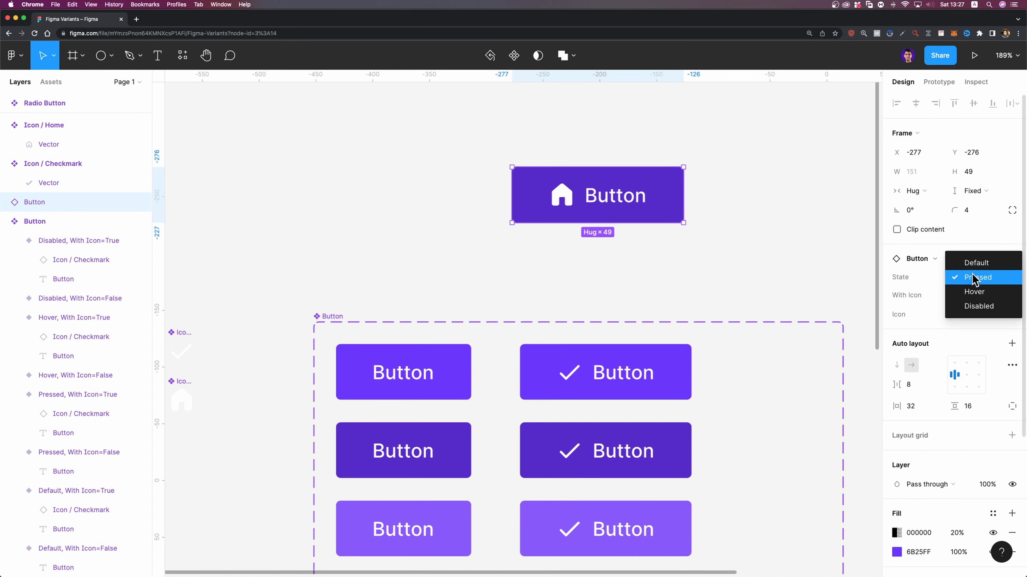
click(976, 262)
click(984, 315)
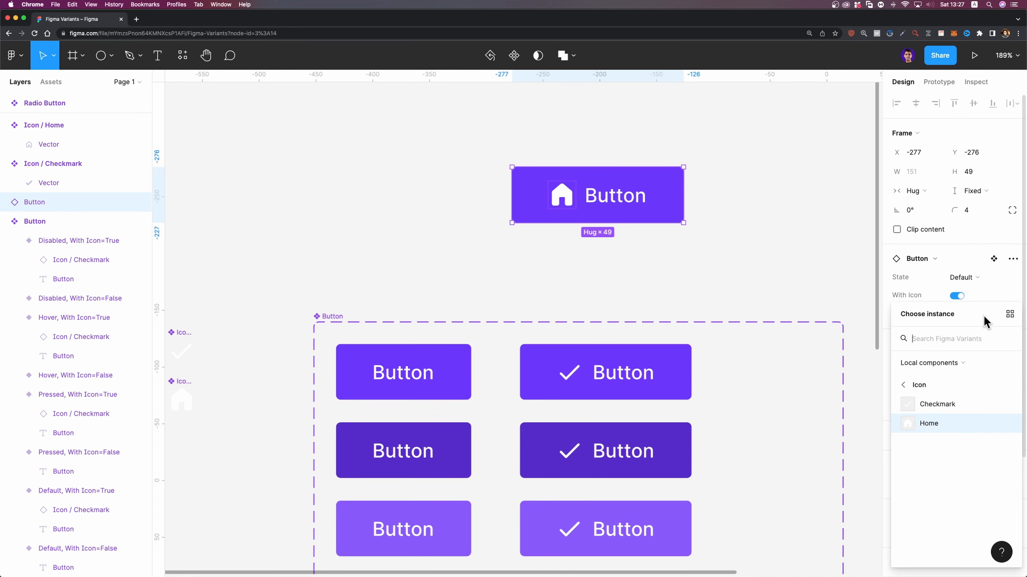
click(938, 404)
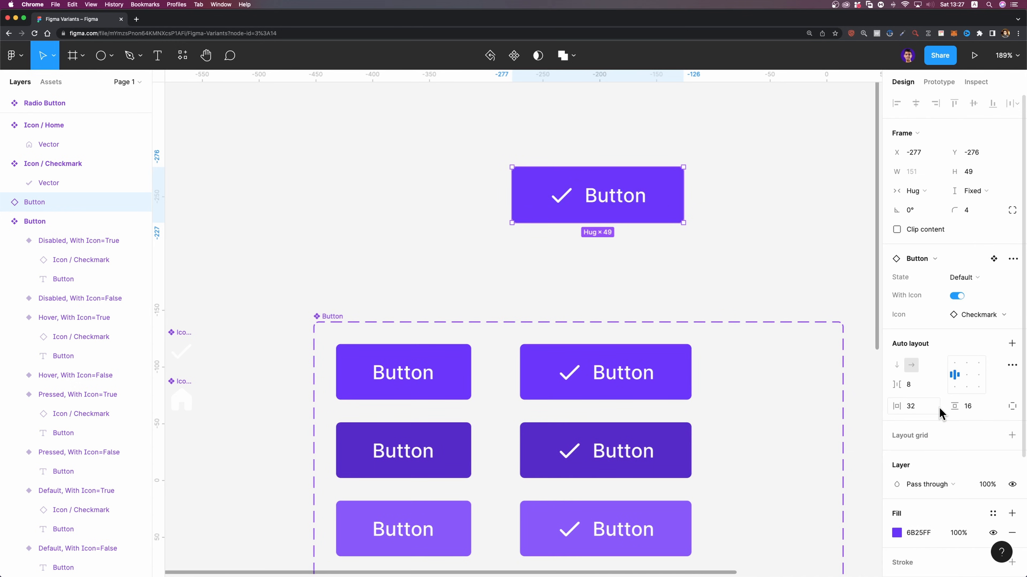
- Draw a frame about 214 × 149 beside the standalone button instance and move the instance into it
scroll(609, 179, right, 3)
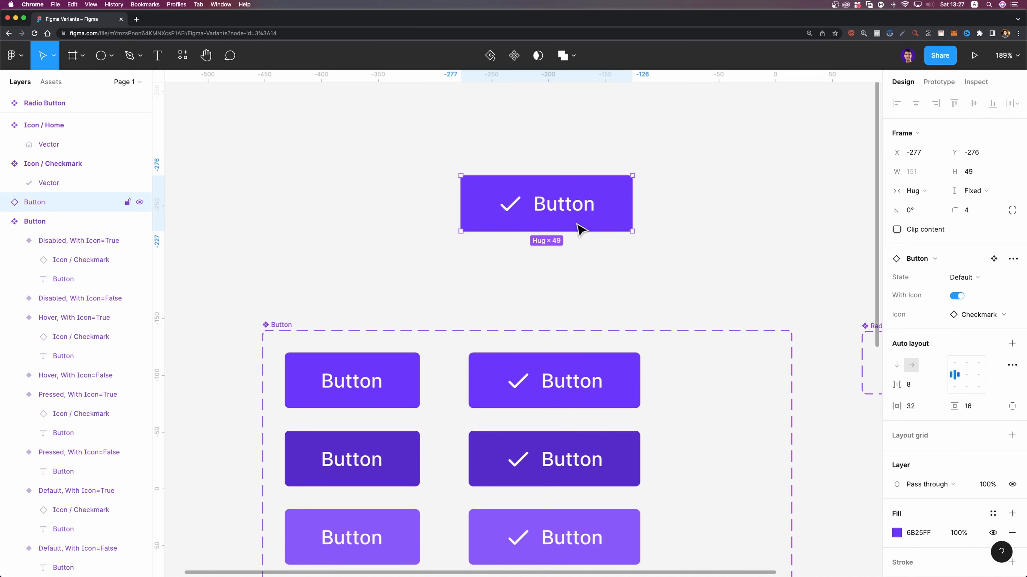
scroll(607, 207, up, 3)
scroll(607, 207, down, 5)
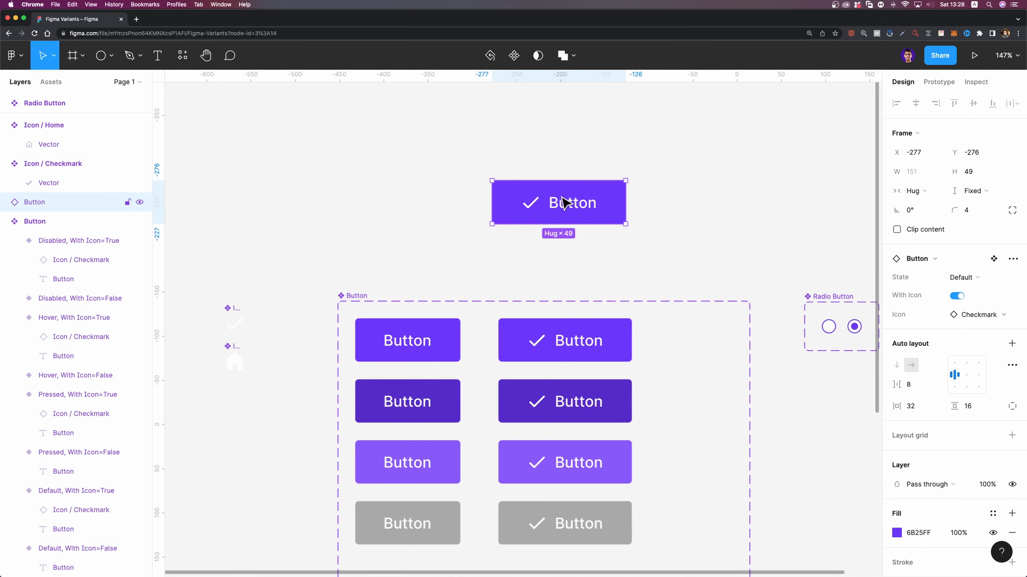
key(f)
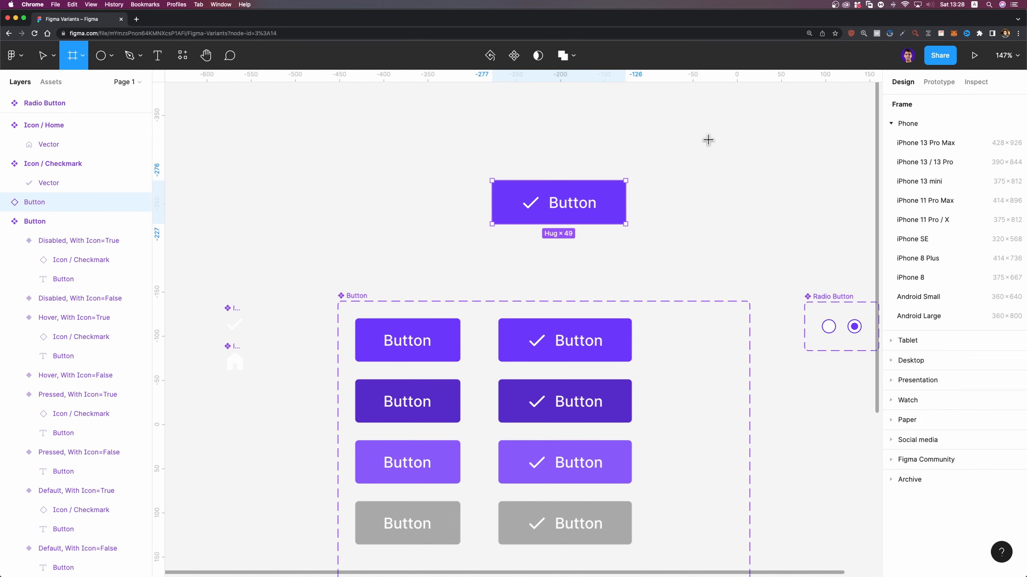
drag(674, 123, 864, 255)
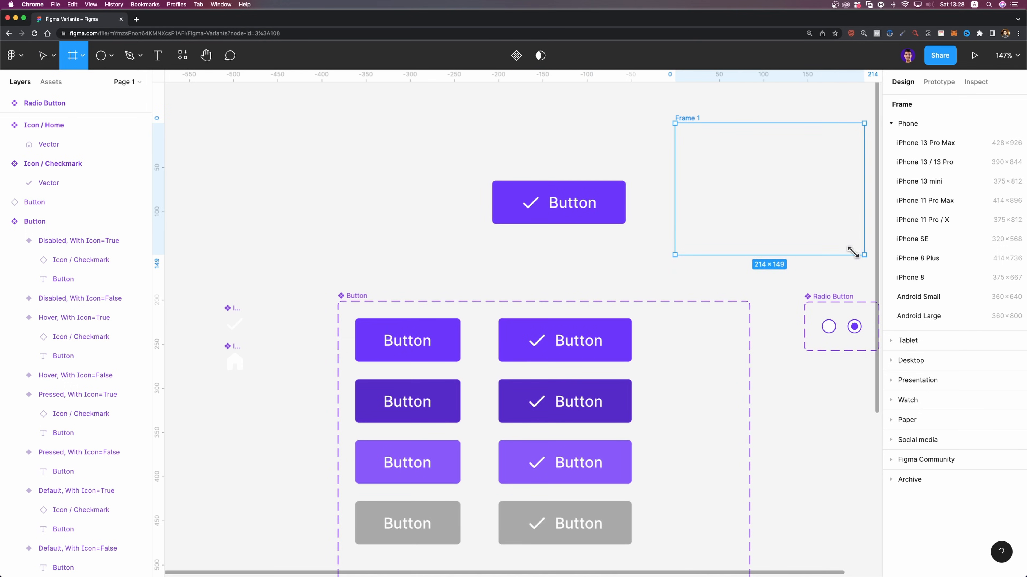
scroll(772, 215, right, 3)
click(451, 190)
drag(449, 190, 658, 170)
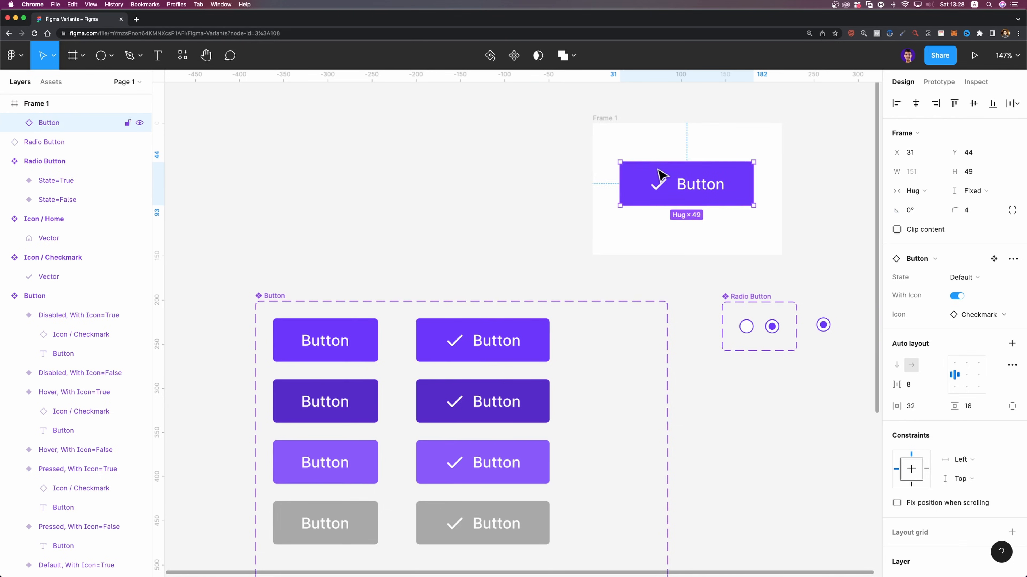
click(830, 169)
- Turn off With Icon for the button instance in the frame and centre it there
scroll(830, 170, up, 5)
click(479, 197)
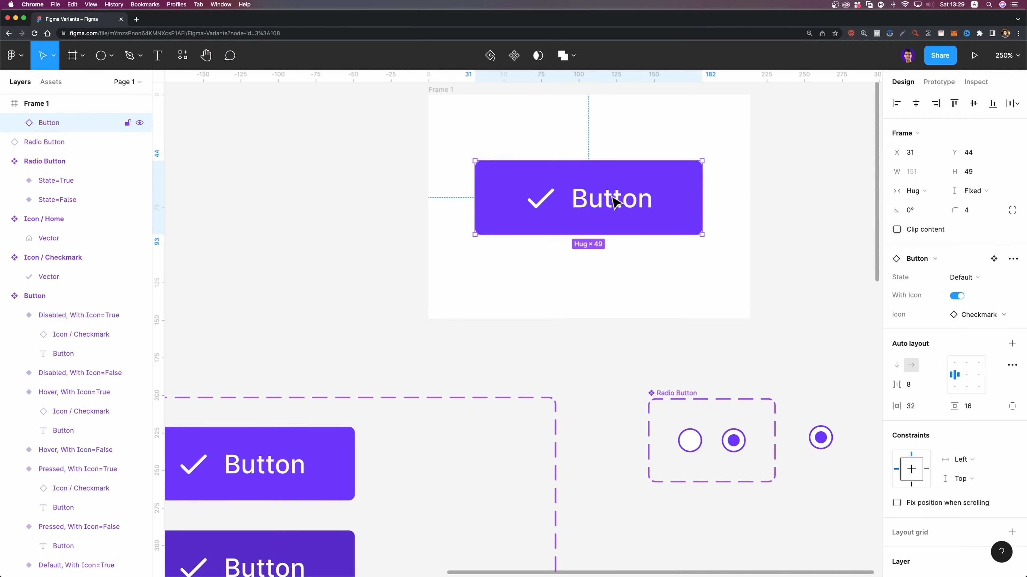
click(956, 297)
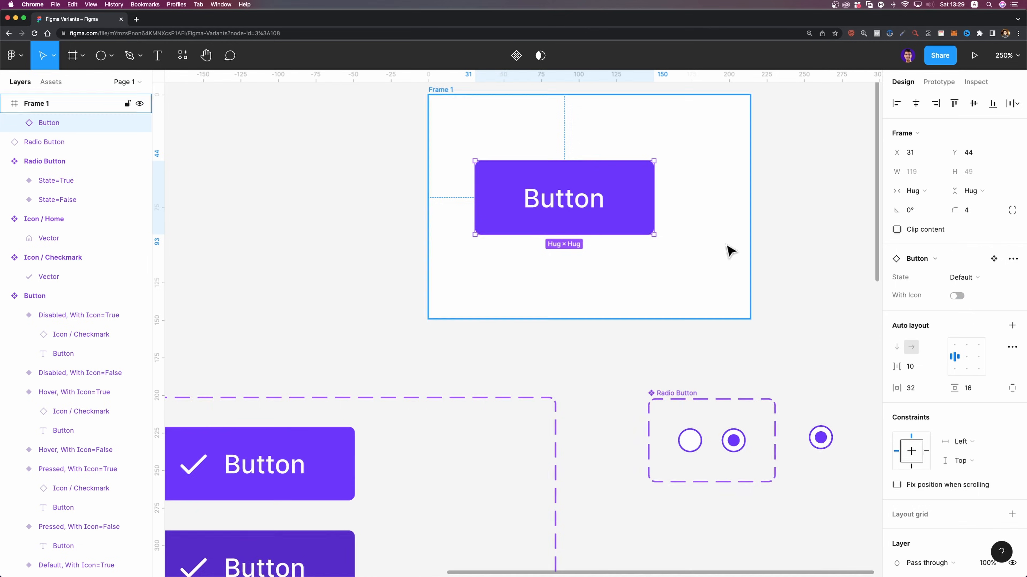
scroll(729, 250, down, 5)
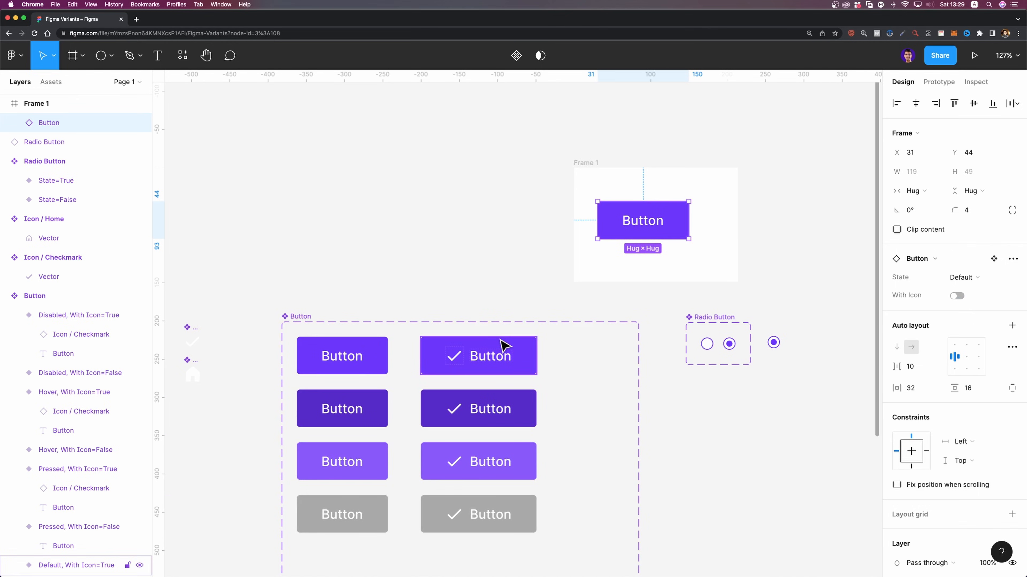
drag(672, 226, 684, 231)
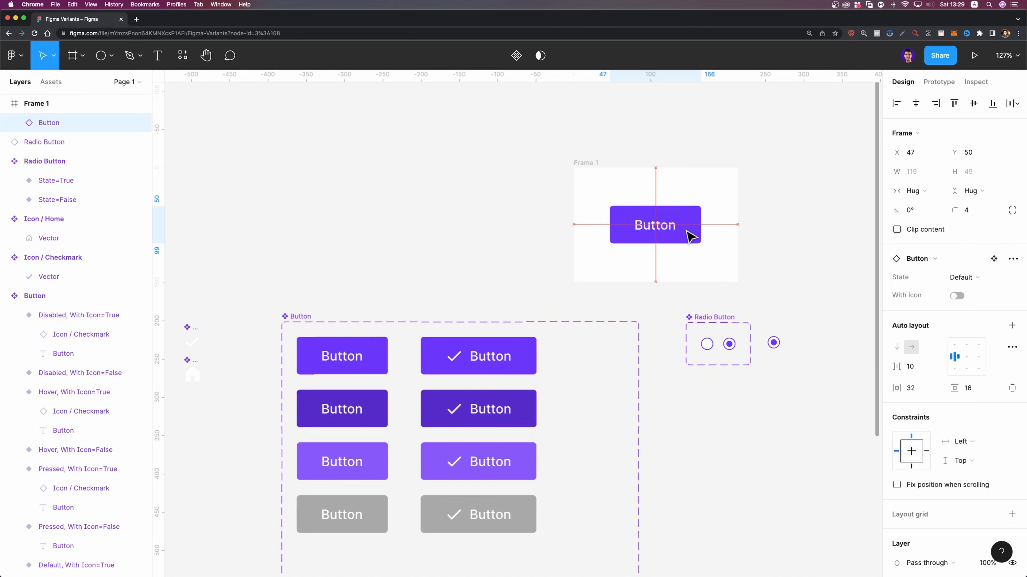
- Present Frame 1 as a prototype and test the button's hover and click interactions
click(586, 164)
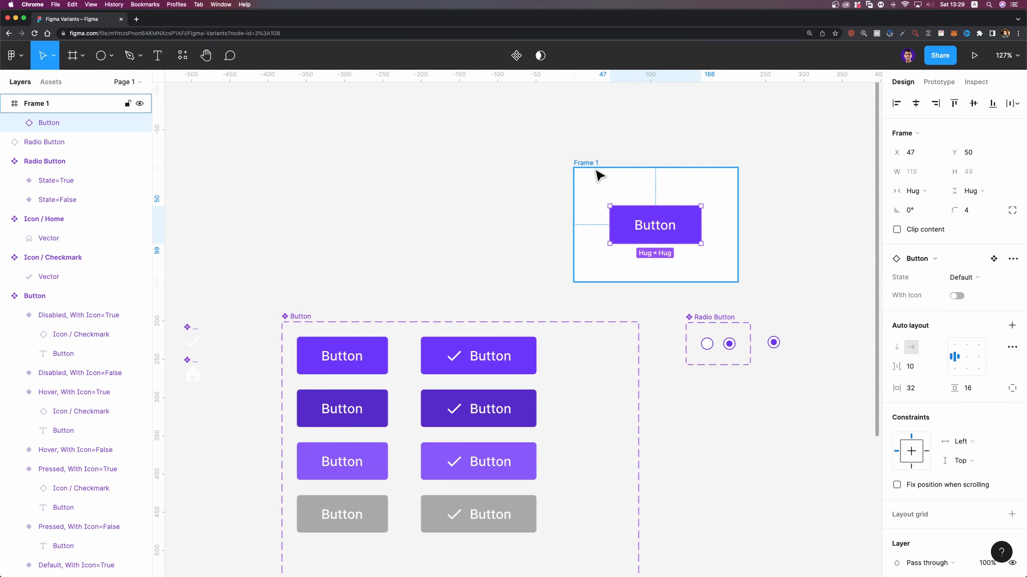
scroll(692, 138, up, 5)
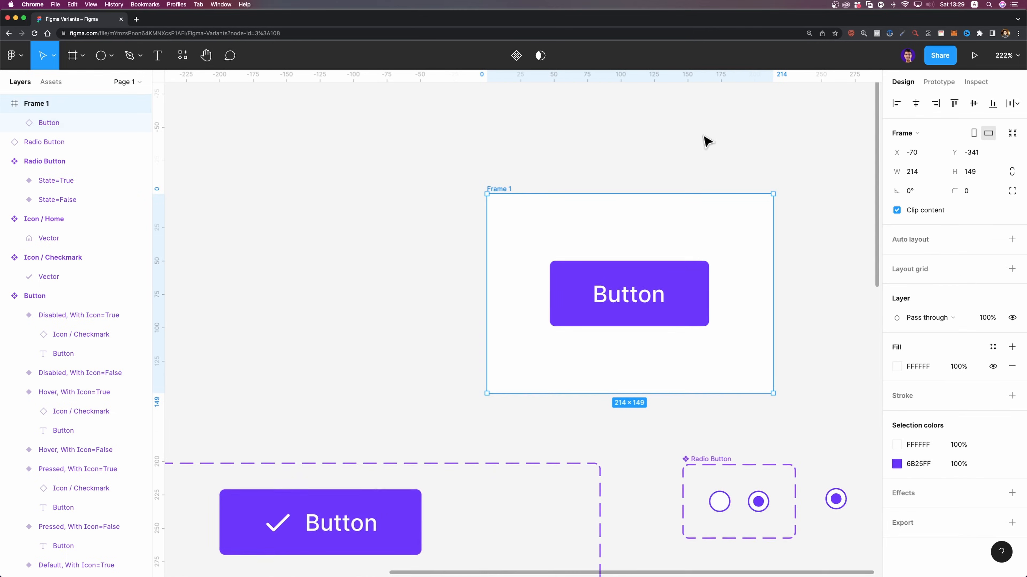
click(971, 56)
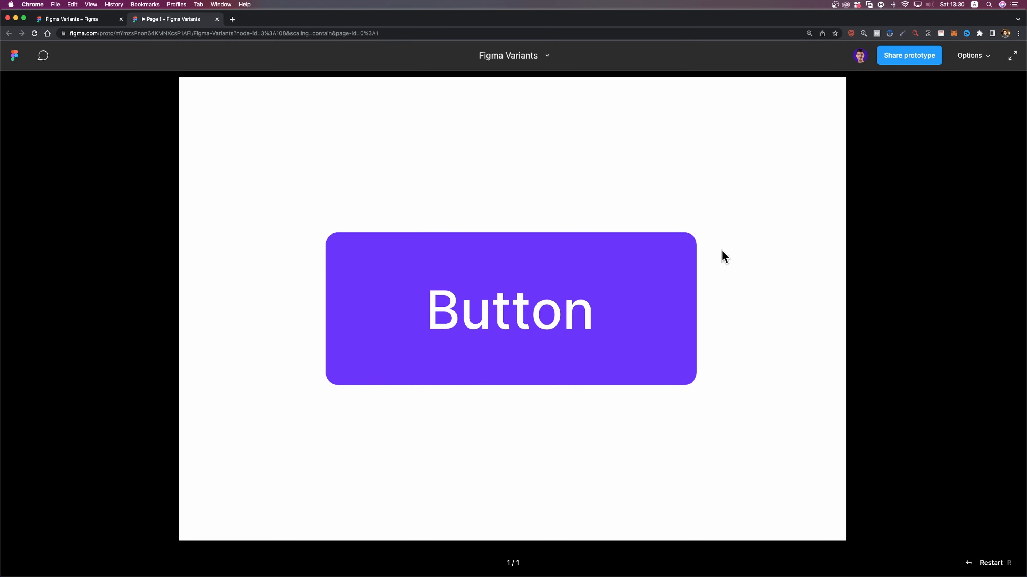
click(619, 284)
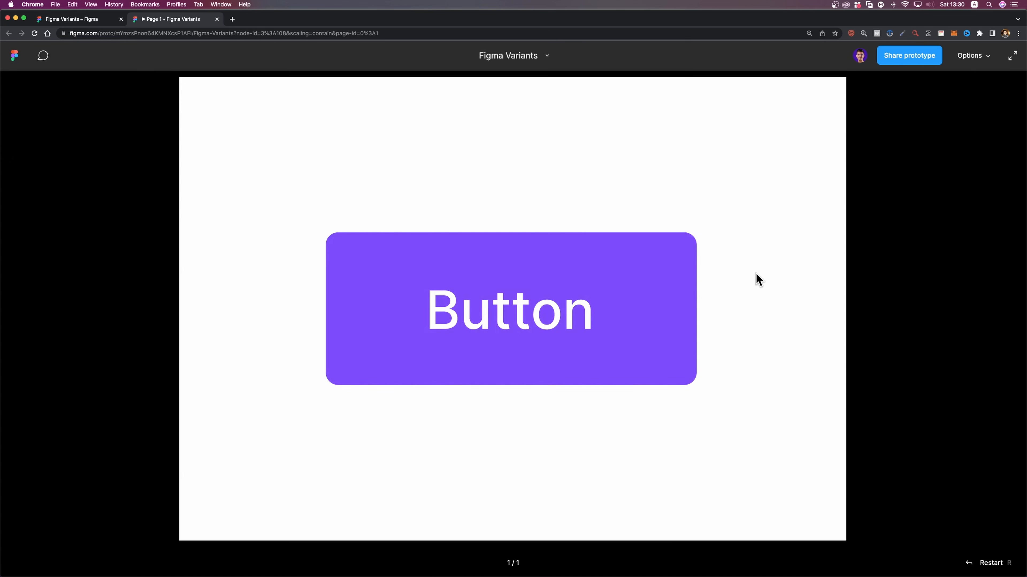
click(603, 287)
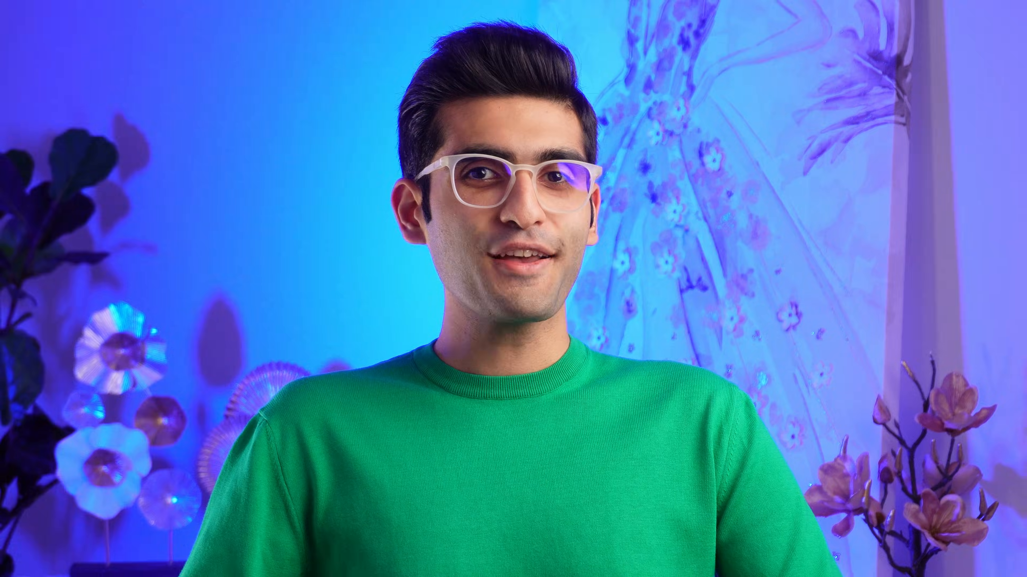